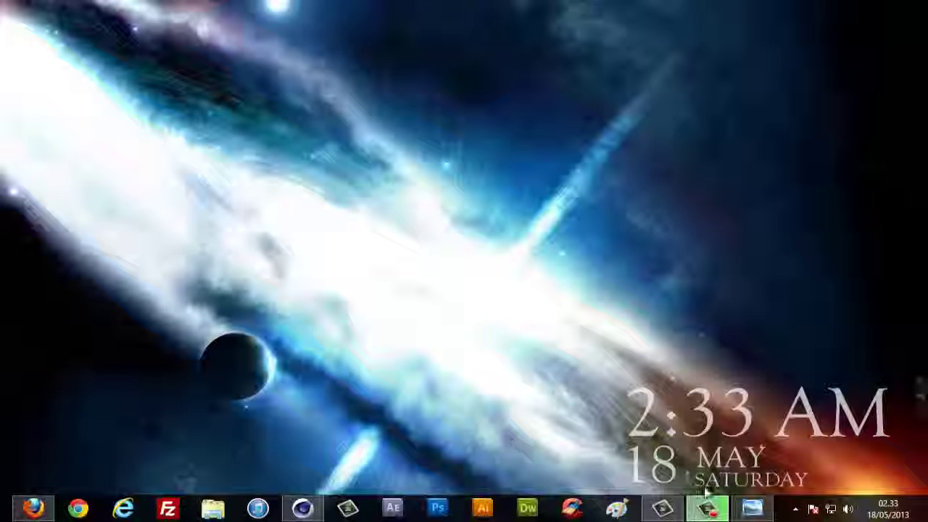
# Review the reference render of the twisted rings full screen, then return to Cinema 4D.
pyautogui.click(752, 510)
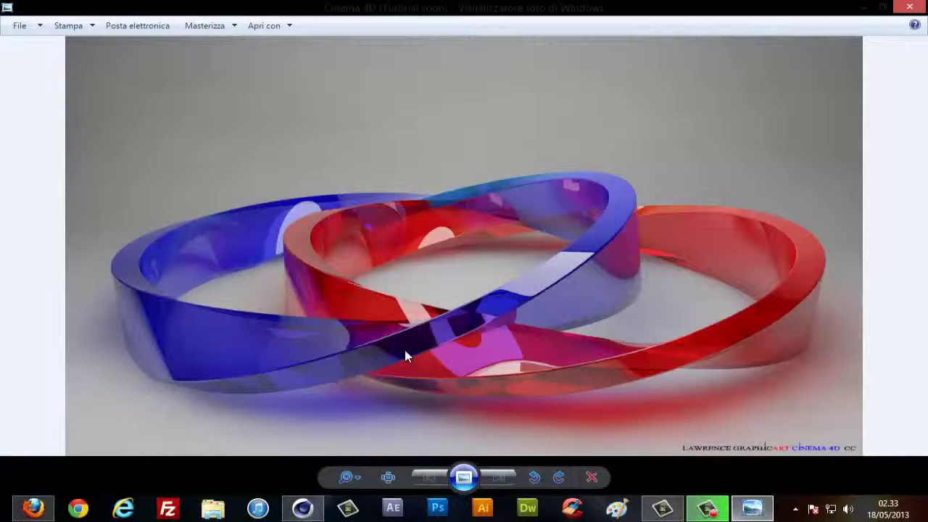
pyautogui.click(464, 476)
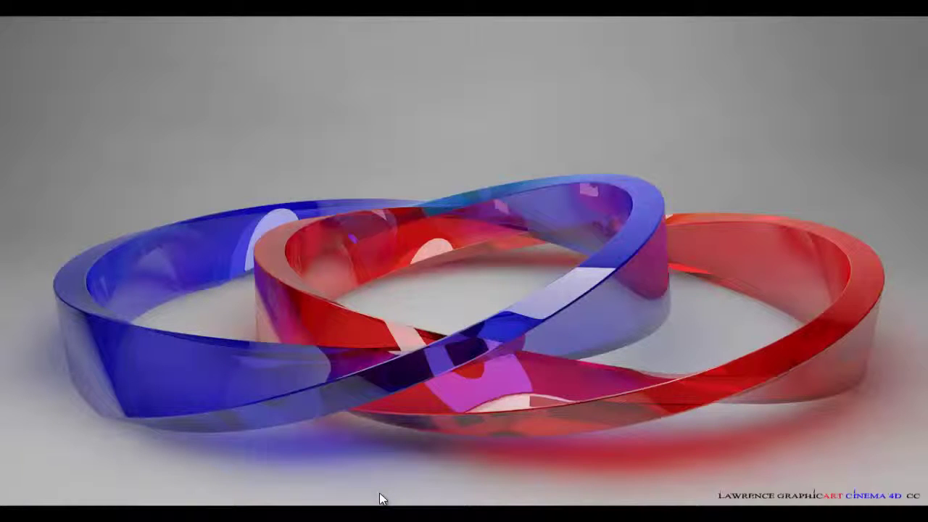
pyautogui.press('Escape')
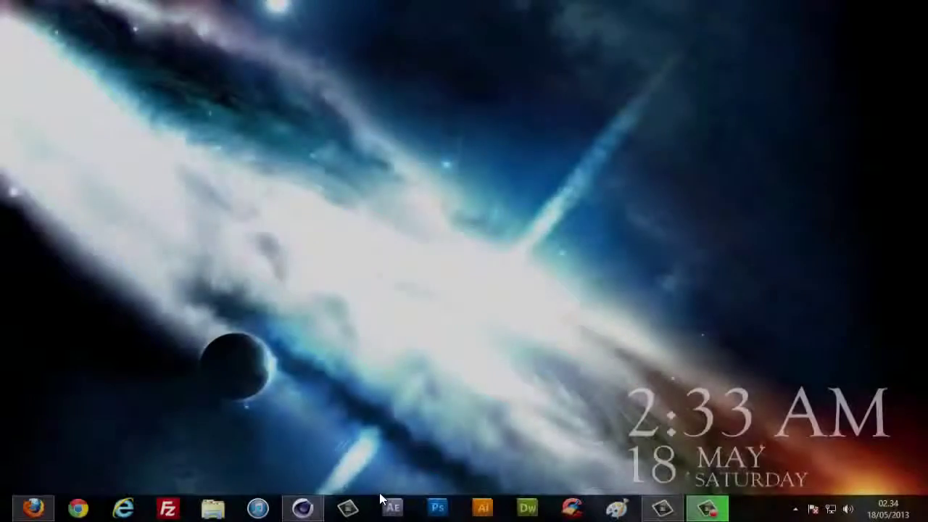
pyautogui.click(303, 509)
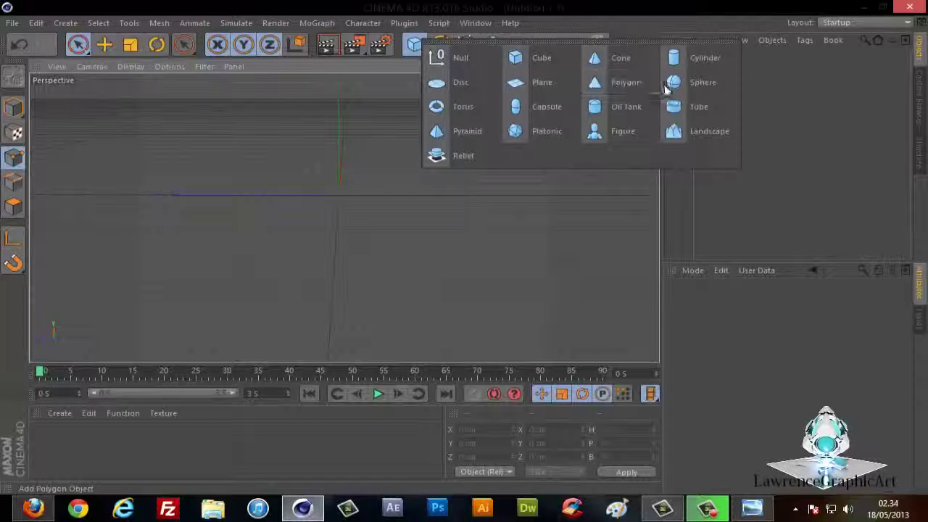
# Add a Tube primitive and set its Outer Radius to 300 cm.
pyautogui.moveTo(417, 47); pyautogui.dragTo(680, 110)
pyautogui.scroll(2, 322, 161)
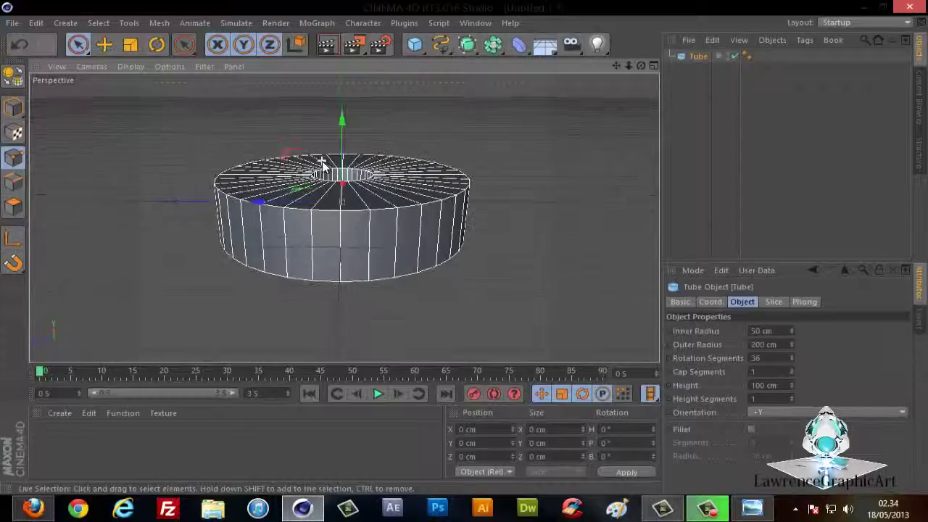
pyautogui.moveTo(643, 66); pyautogui.dragTo(463, 248)
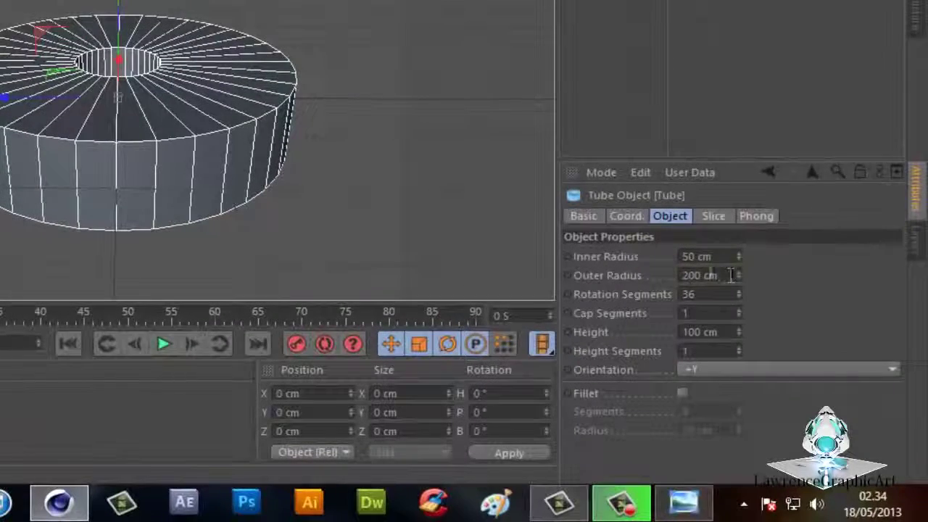
pyautogui.click(707, 282)
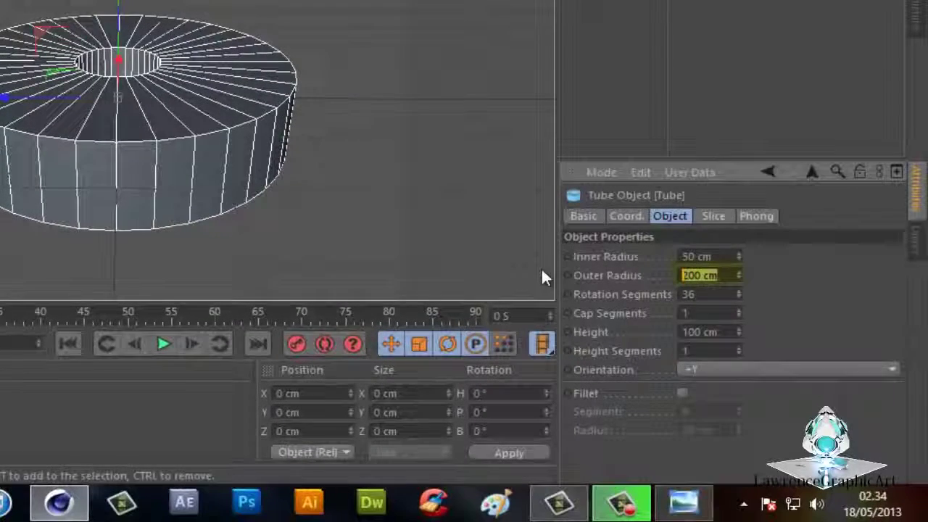
pyautogui.write('300')
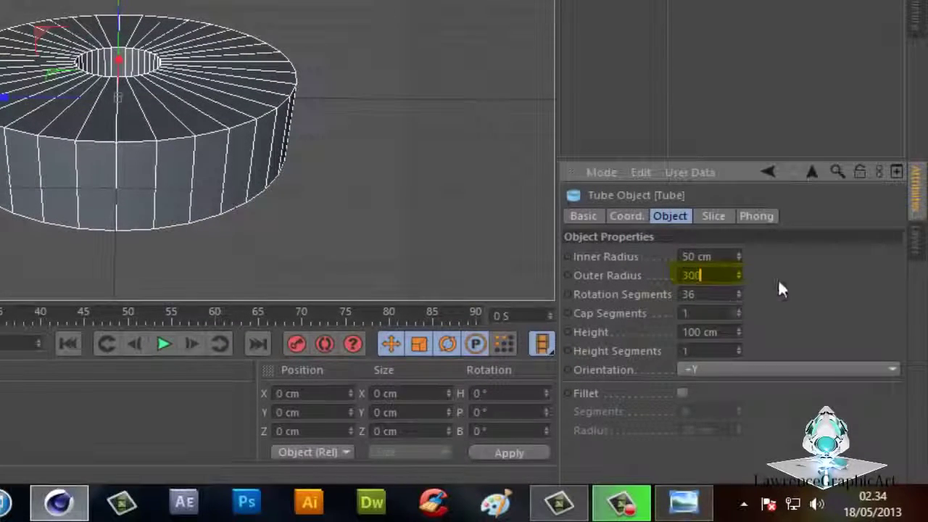
pyautogui.press('Return')
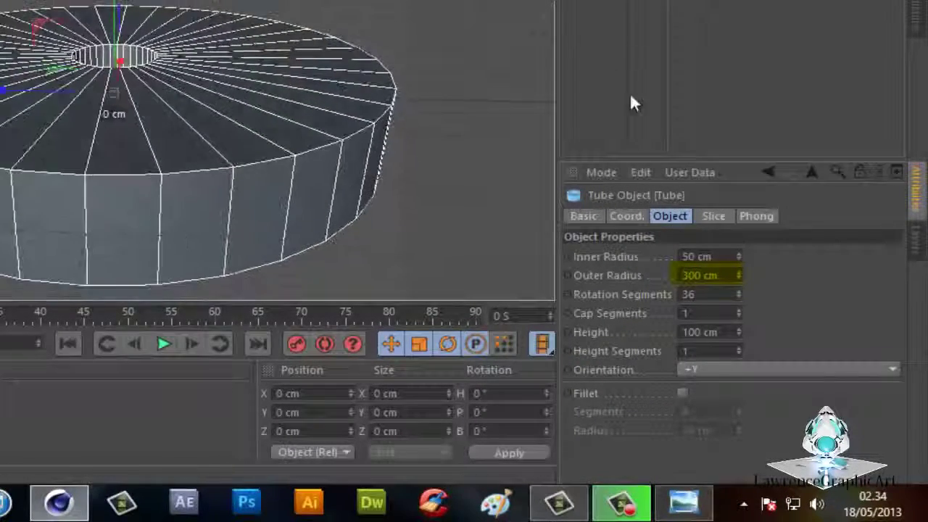
# Raise the tube's Inner Radius to 265 cm to thin the ring wall.
pyautogui.click(722, 274)
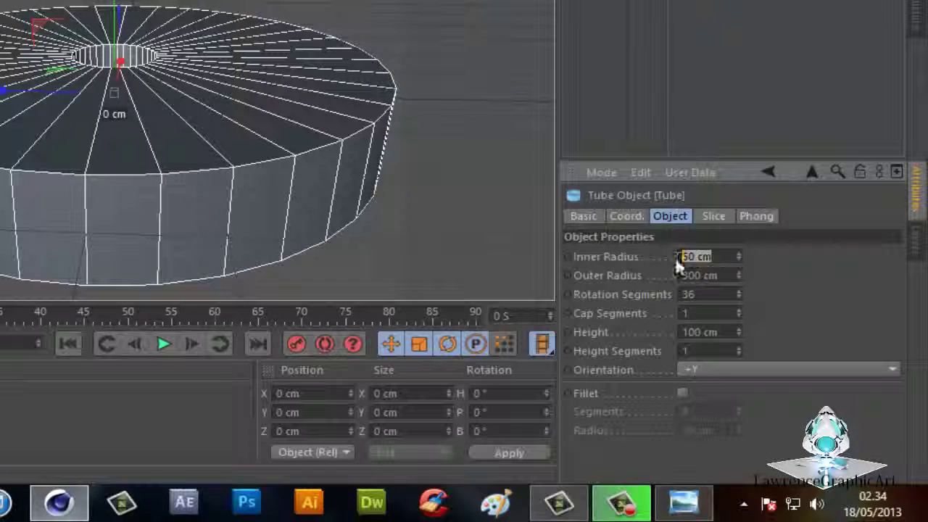
pyautogui.press('BackSpace')
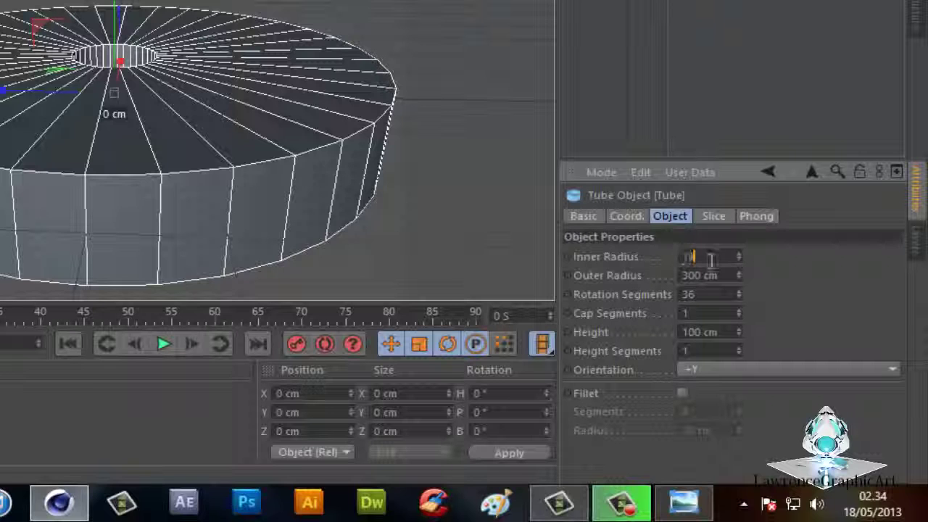
pyautogui.write('5')
pyautogui.press('Return')
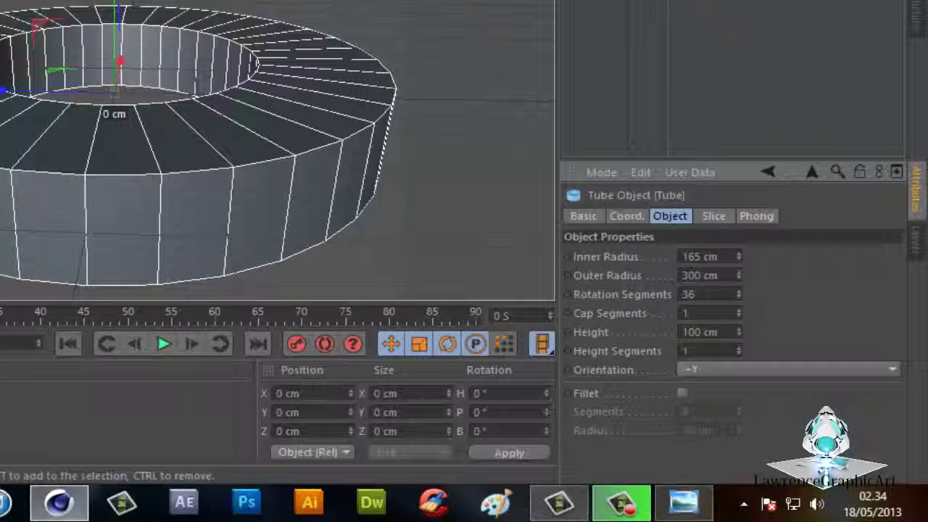
pyautogui.moveTo(740, 256); pyautogui.dragTo(740, 251)
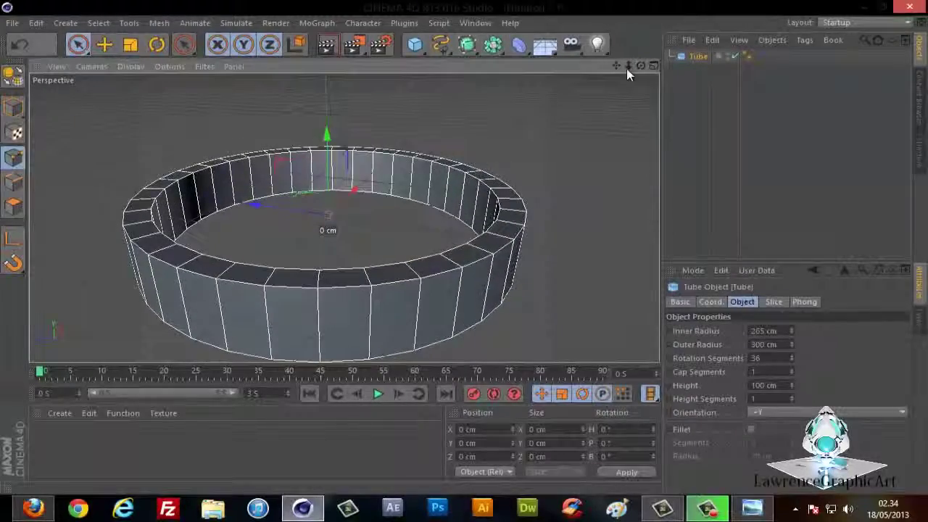
# Lower the tube's Rotation Segments to 6 for a hexagonal ring.
pyautogui.keyDown('alt'); pyautogui.moveTo(465, 254); pyautogui.dragTo(468, 244); pyautogui.keyUp('alt')
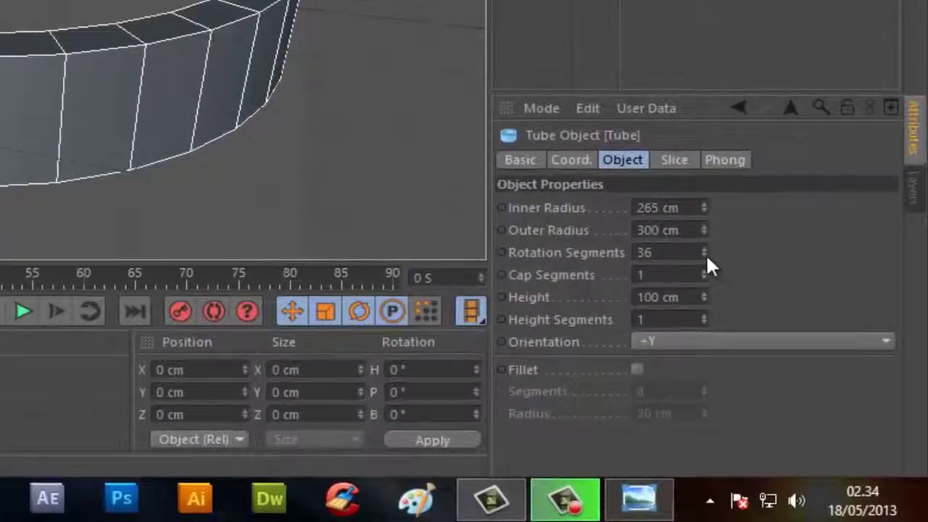
pyautogui.click(706, 255)
pyautogui.click(706, 255)
pyautogui.click(706, 255)
pyautogui.moveTo(706, 255); pyautogui.dragTo(706, 254)
pyautogui.click(706, 256)
pyautogui.click(706, 255)
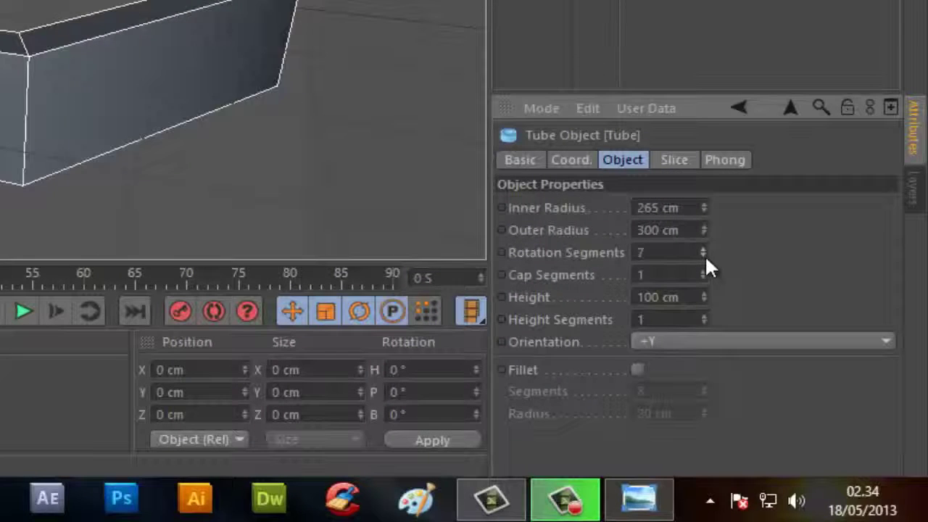
pyautogui.click(704, 255)
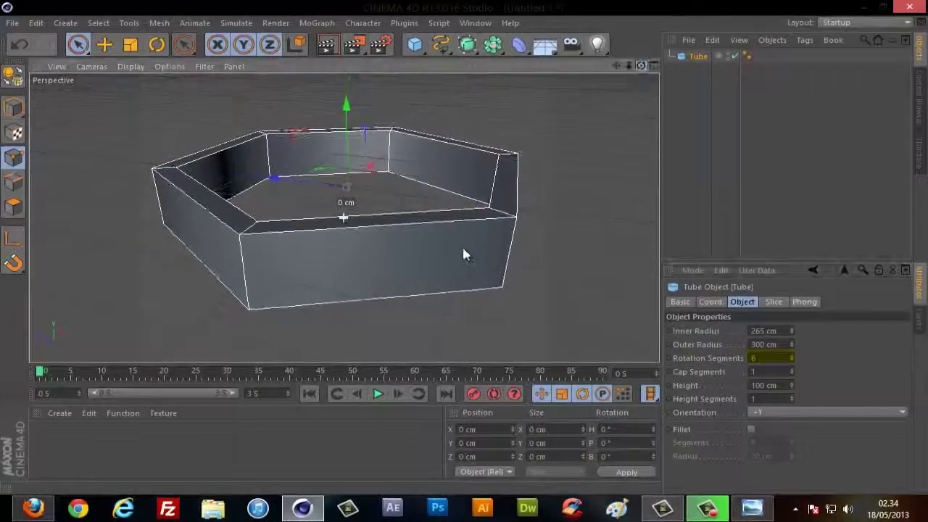
pyautogui.keyDown('alt'); pyautogui.moveTo(464, 250); pyautogui.dragTo(466, 251); pyautogui.keyUp('alt')
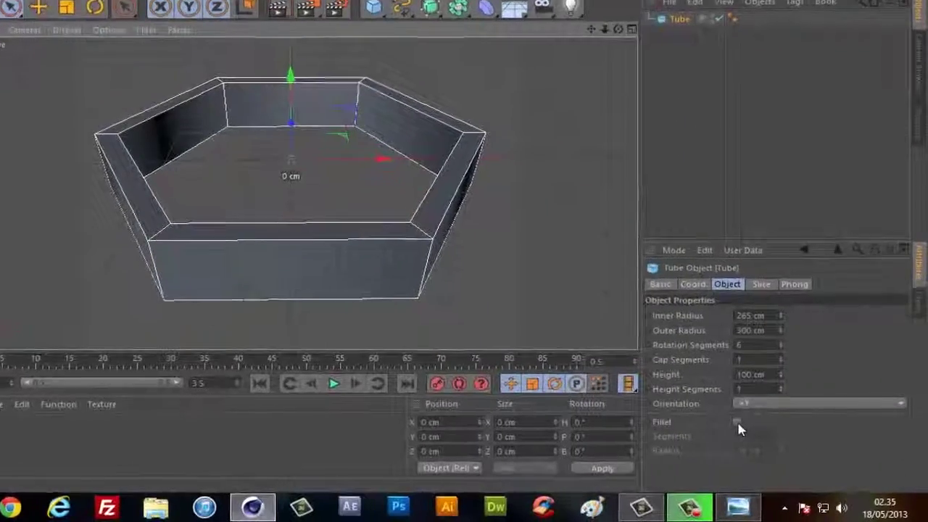
# Enable Fillet on the tube with a 2 cm radius.
pyautogui.click(751, 429)
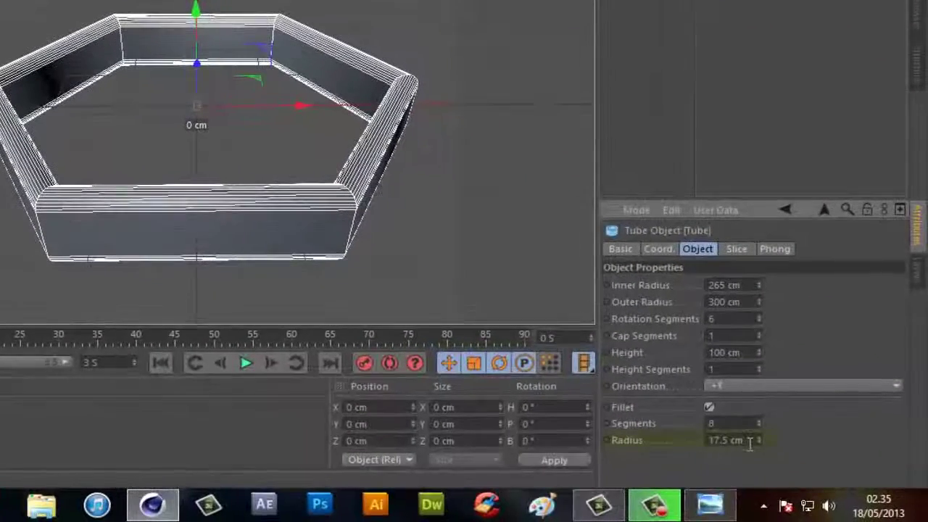
pyautogui.write('2')
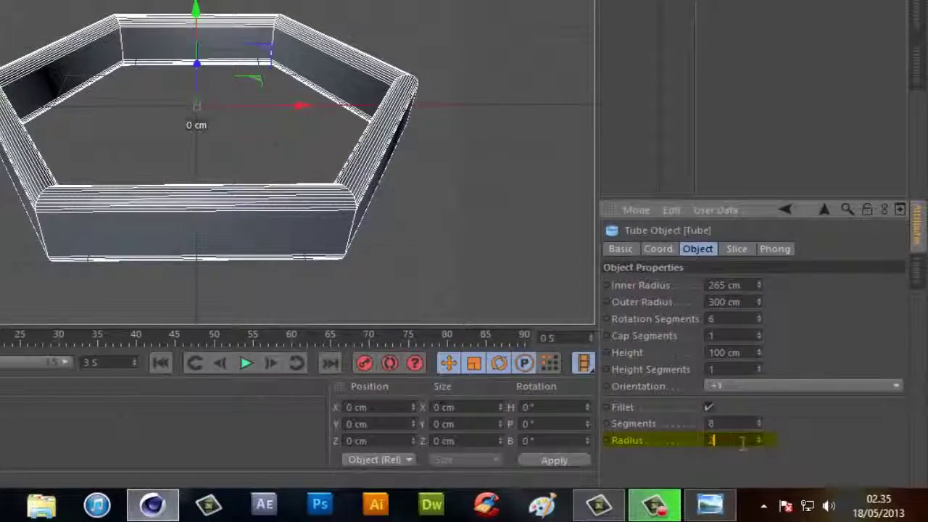
pyautogui.press('Return')
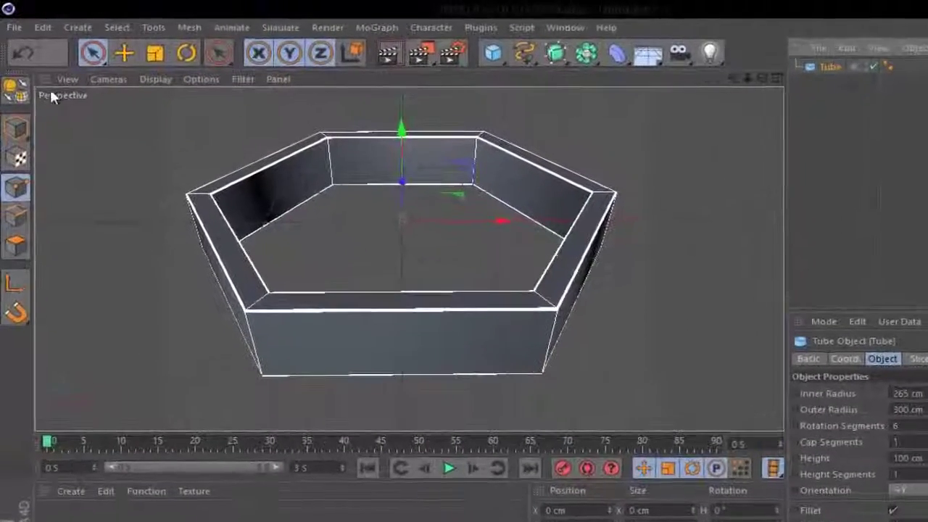
# Make the tube editable and switch to Polygon mode.
pyautogui.click(20, 93)
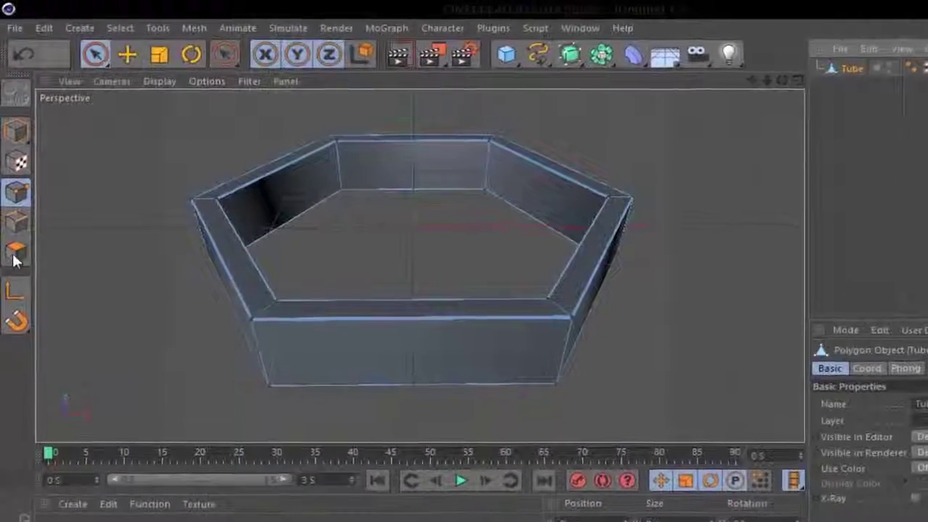
pyautogui.click(122, 30)
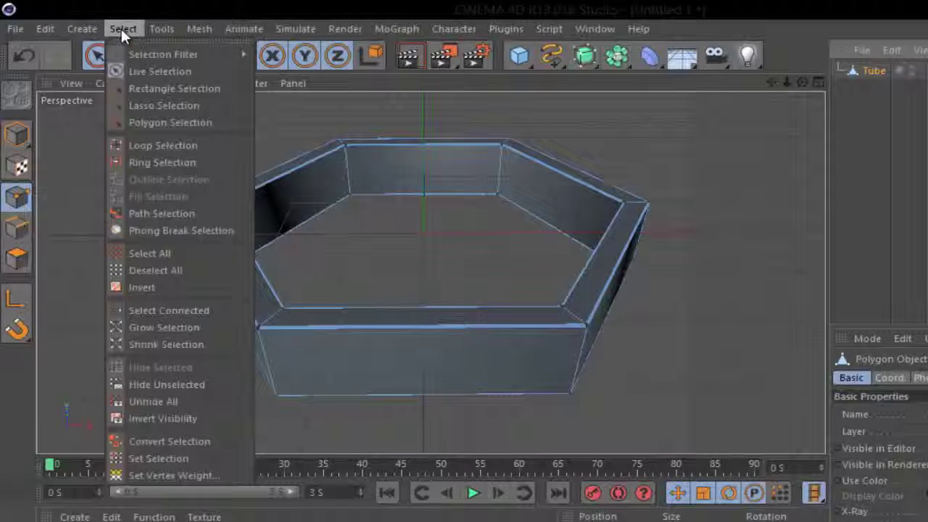
pyautogui.click(121, 29)
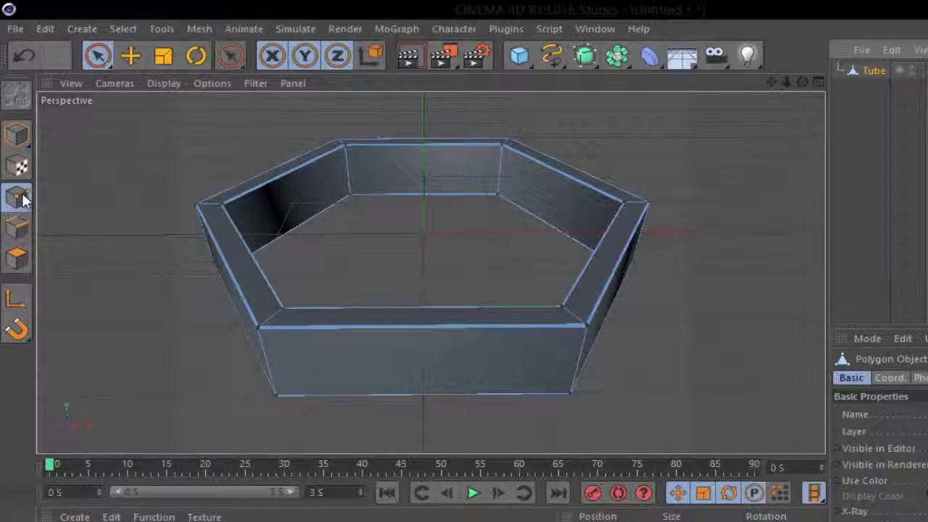
pyautogui.click(18, 259)
# Ring-select the polygons of the tube's left and front walls.
pyautogui.click(123, 29)
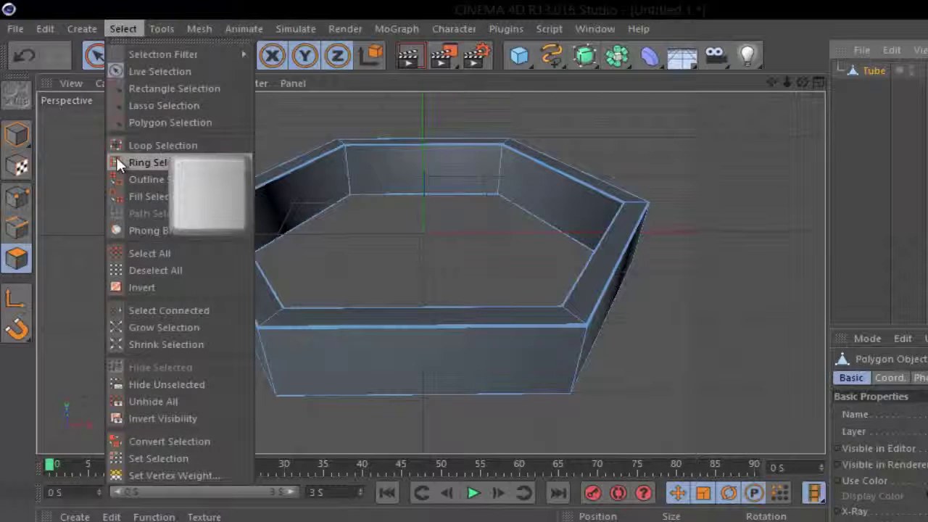
pyautogui.click(153, 161)
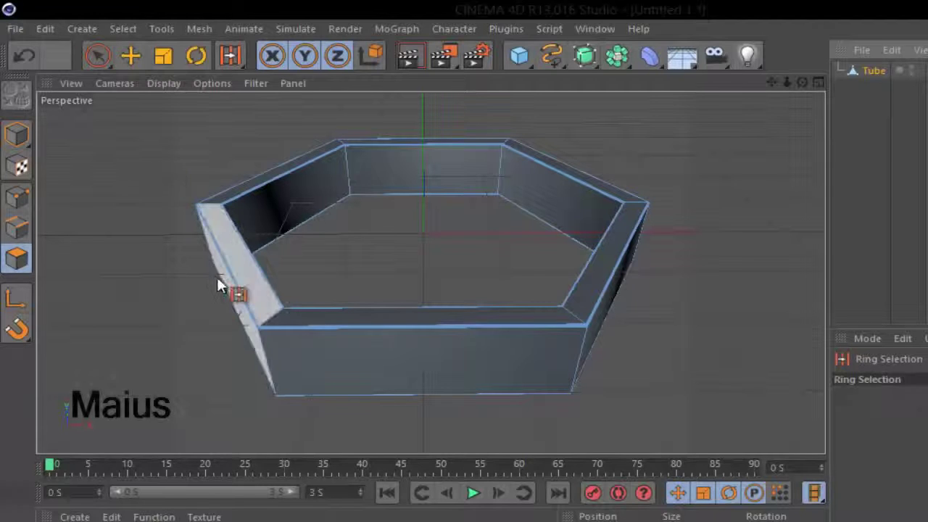
pyautogui.click(236, 278)
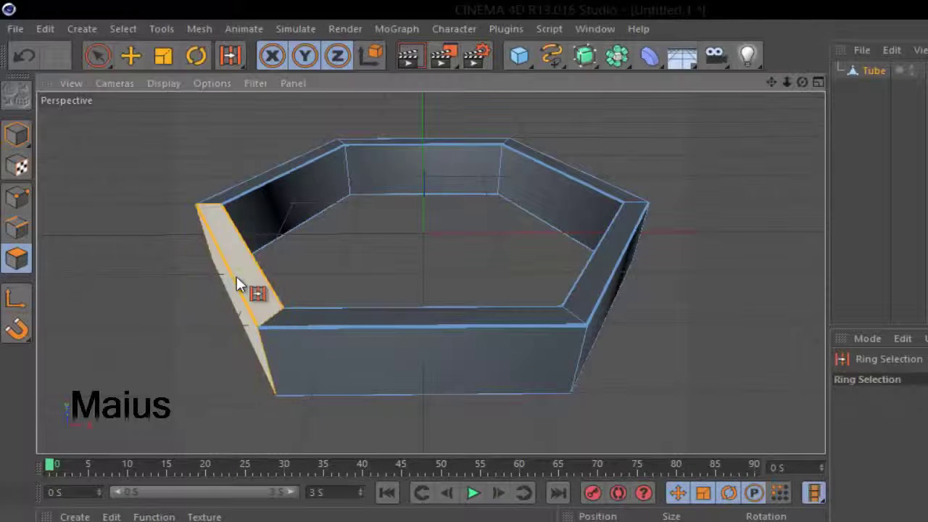
pyautogui.keyDown('shift'); pyautogui.click(542, 308); pyautogui.keyUp('shift')
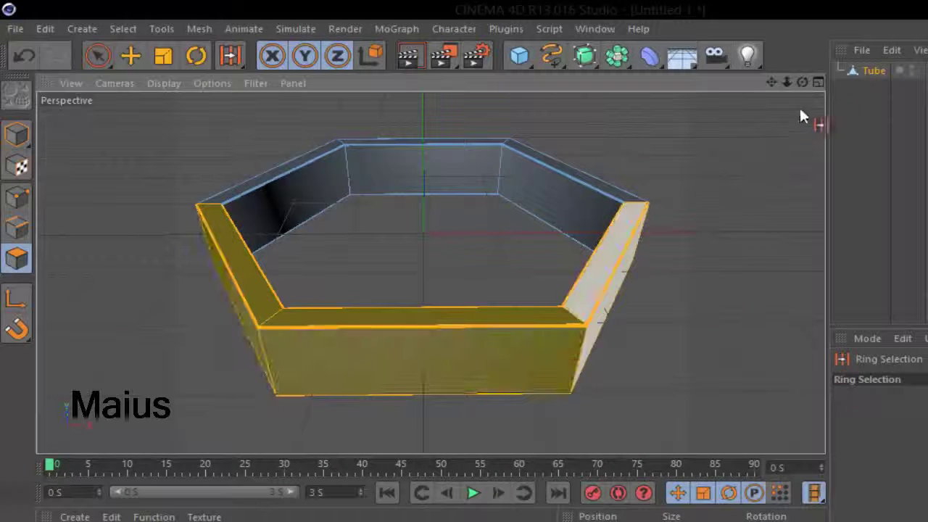
pyautogui.moveTo(802, 82)
pyautogui.mouseDown()
pyautogui.moveTo(585, 317)
pyautogui.moveTo(575, 308)
pyautogui.moveTo(583, 313)
pyautogui.mouseUp()
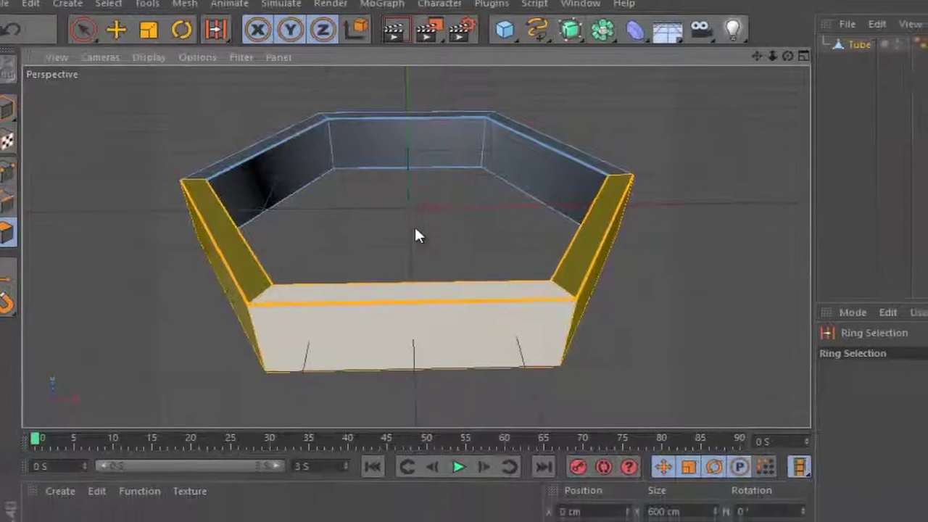
# Optimize the mesh and Split the selected wall faces into a new Tube object.
pyautogui.rightClick(417, 234)
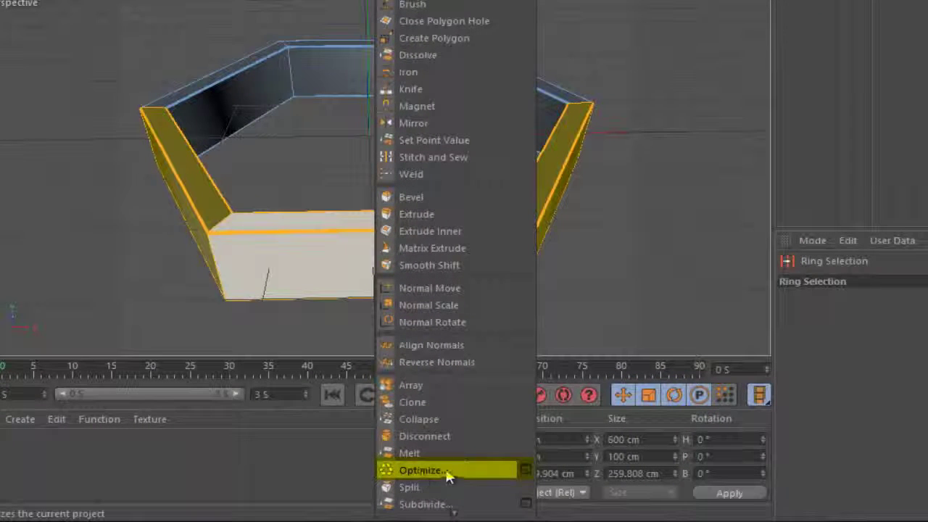
pyautogui.click(428, 467)
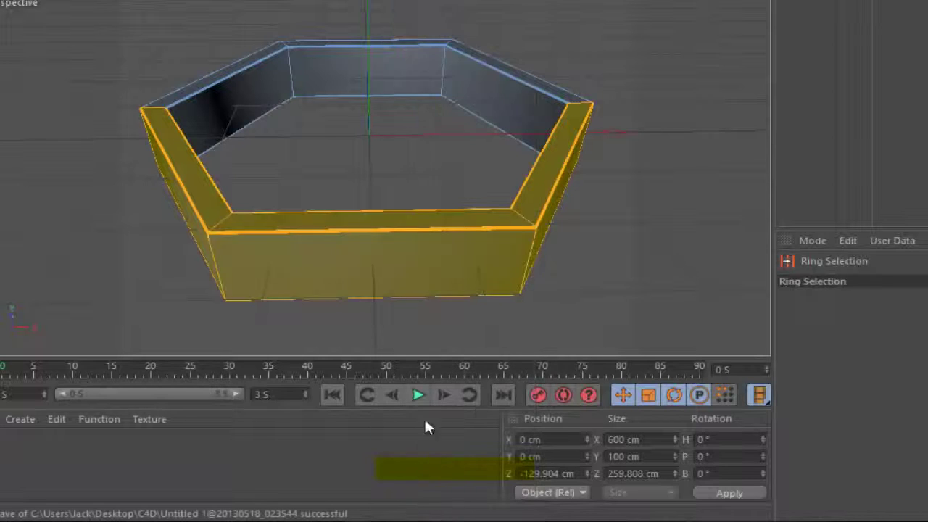
pyautogui.rightClick(378, 168)
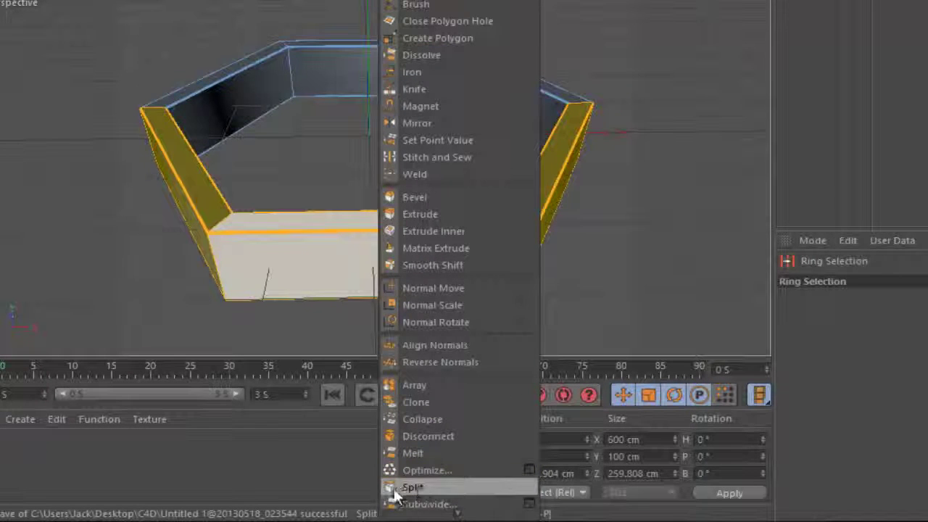
pyautogui.click(395, 493)
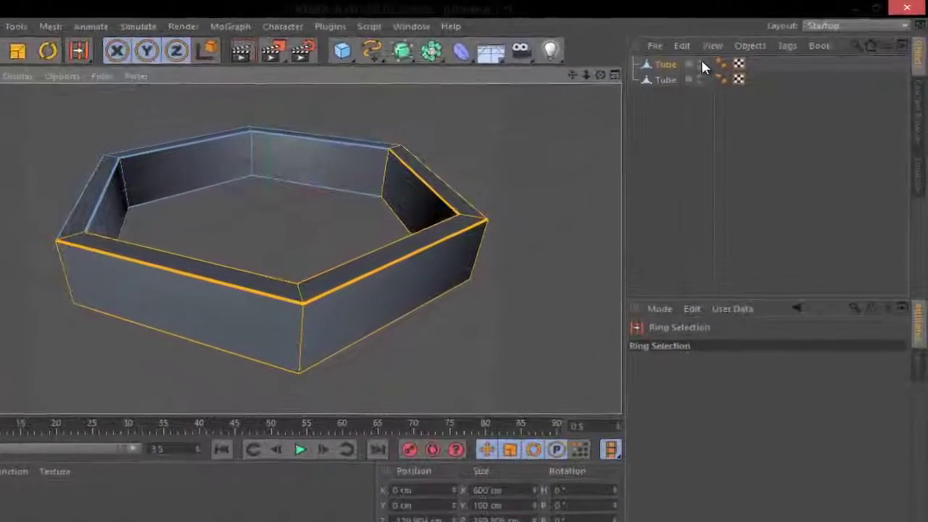
# Hide the original tube and orbit around the L-shaped split piece.
pyautogui.click(698, 62)
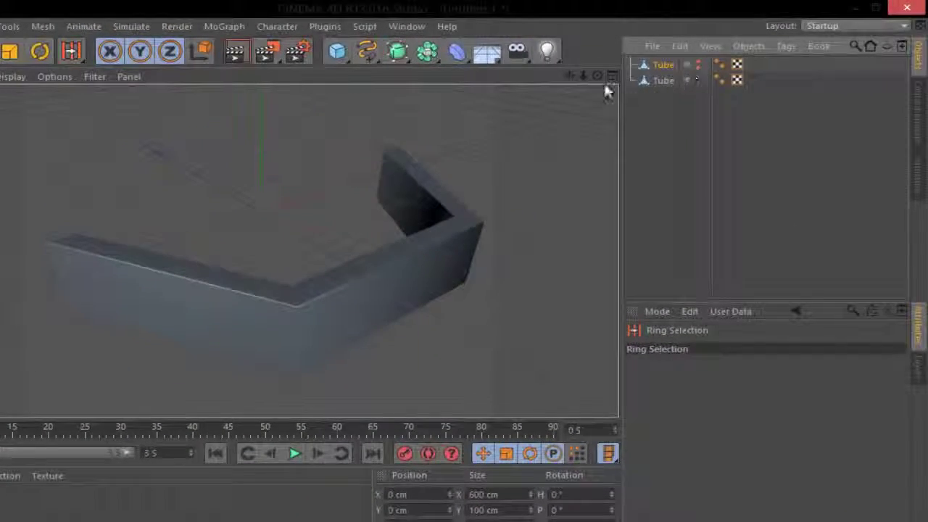
pyautogui.moveTo(598, 76); pyautogui.dragTo(392, 283)
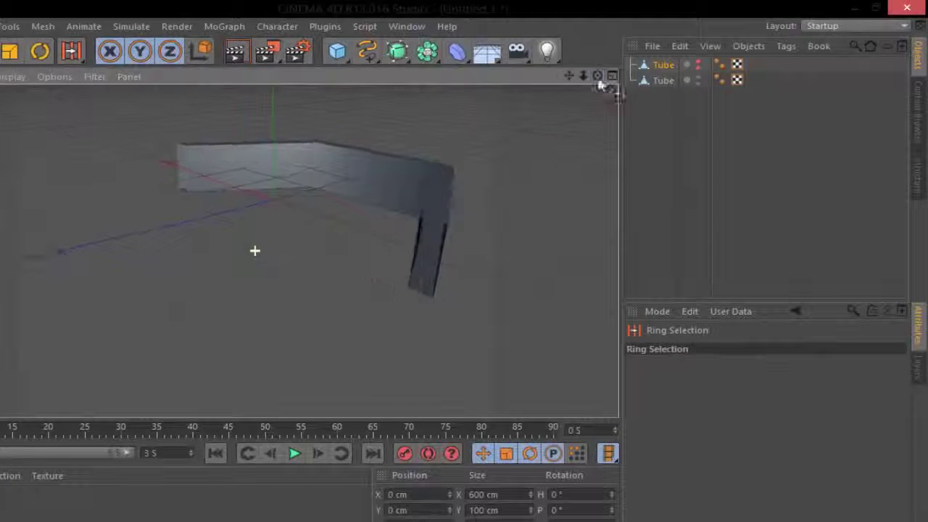
pyautogui.scroll(3, 430, 246)
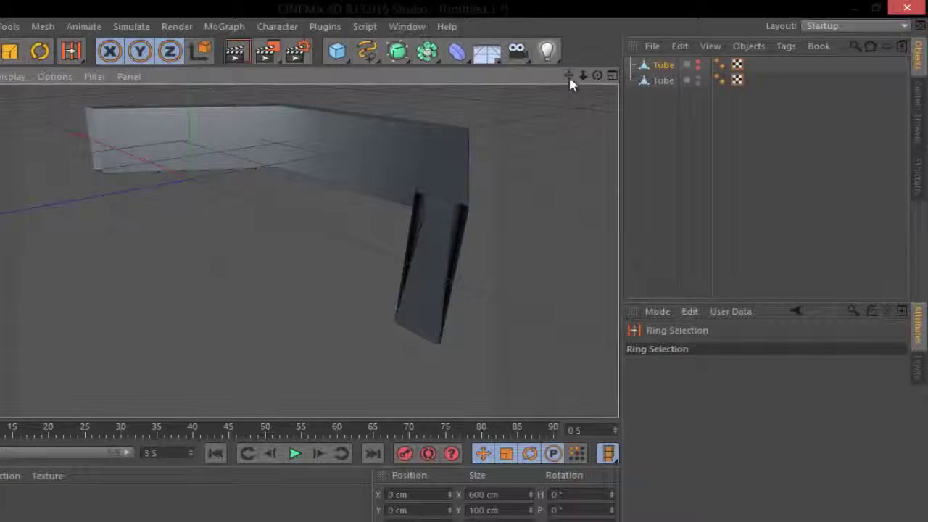
pyautogui.moveTo(570, 77); pyautogui.dragTo(391, 282)
pyautogui.moveTo(595, 75)
pyautogui.mouseDown()
pyautogui.moveTo(393, 281)
pyautogui.moveTo(394, 293)
pyautogui.mouseUp()
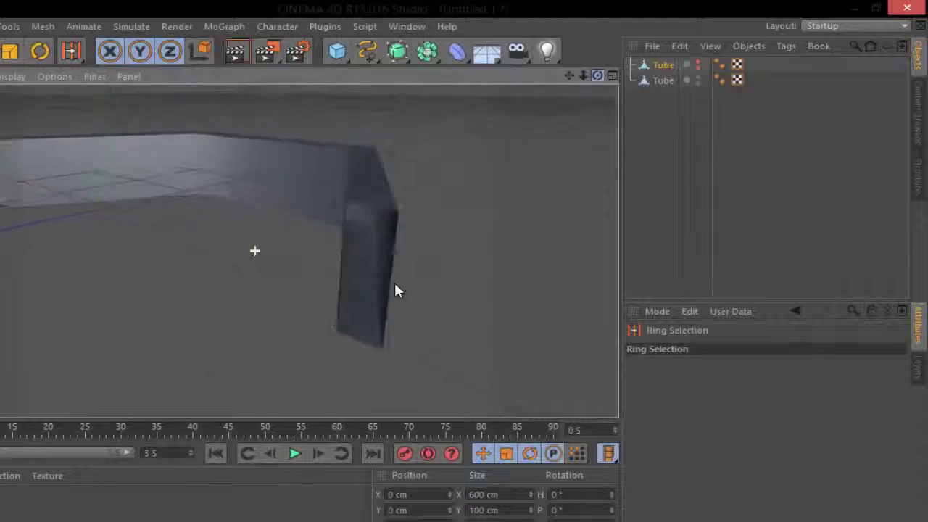
pyautogui.keyDown('alt'); pyautogui.moveTo(350, 219); pyautogui.dragTo(356, 227); pyautogui.keyUp('alt')
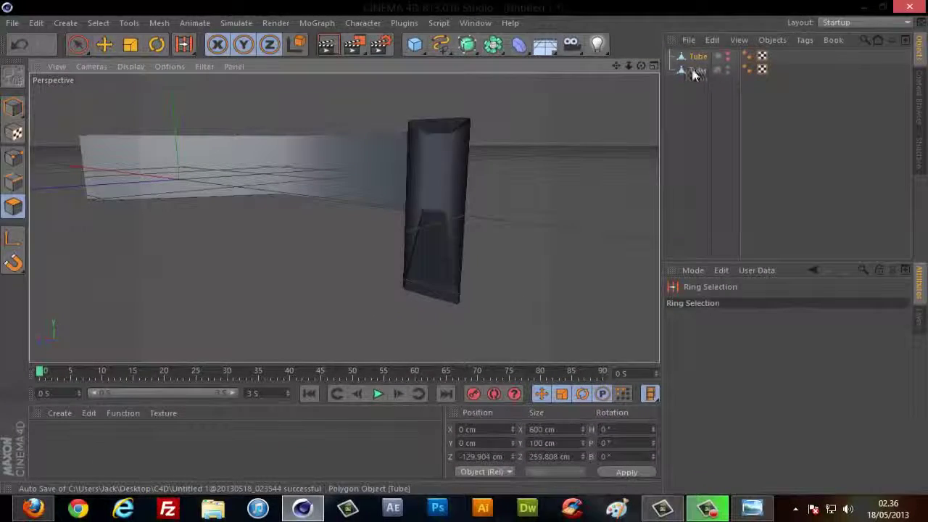
# Select the split-off Tube and switch to Live Selection for picking elements.
pyautogui.click(700, 71)
pyautogui.press('u')
pyautogui.press('b')
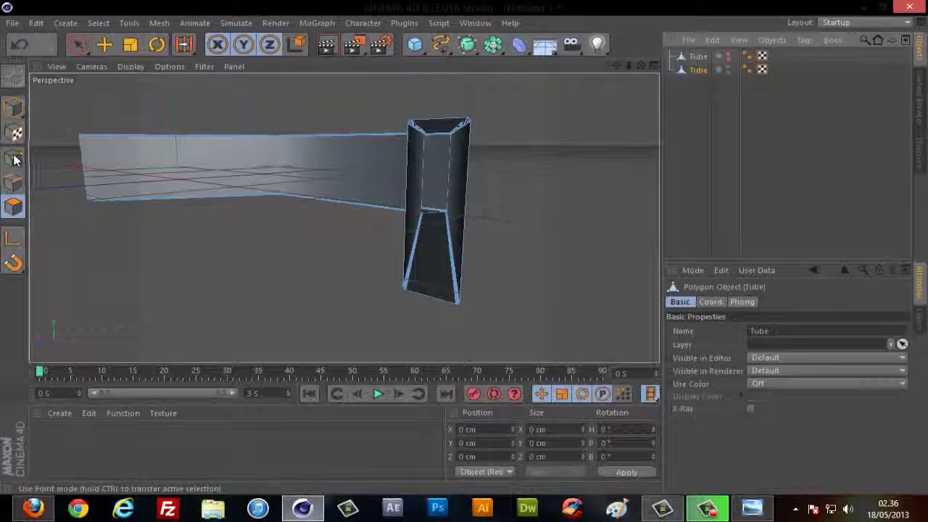
pyautogui.click(13, 157)
pyautogui.scroll(2, 402, 293)
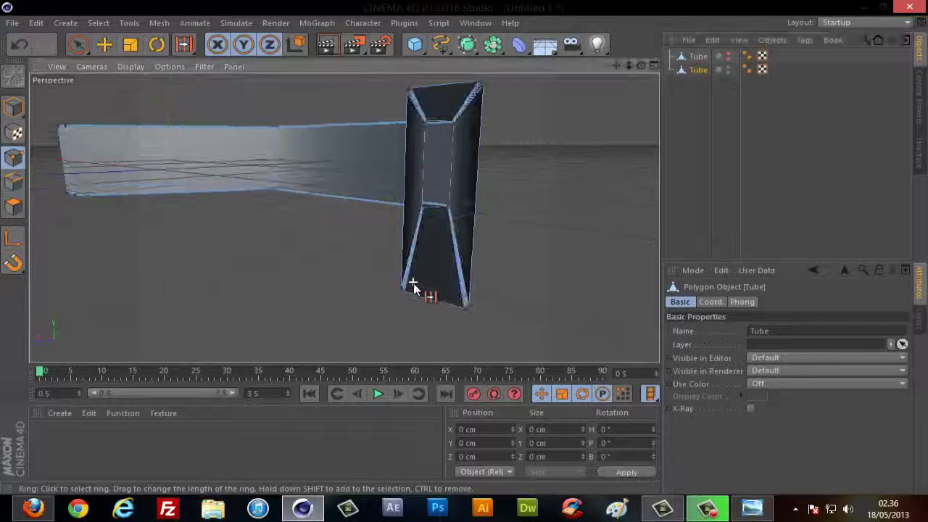
pyautogui.scroll(2, 404, 301)
pyautogui.scroll(2, 404, 304)
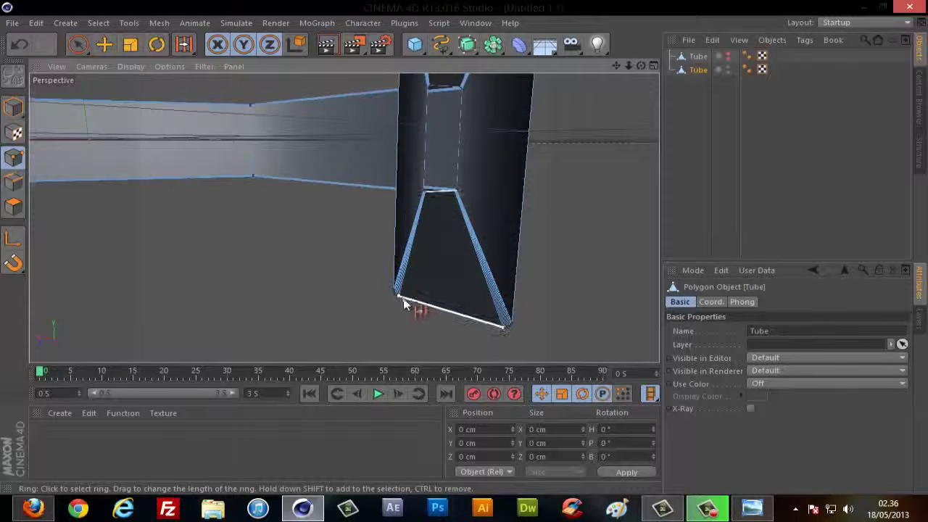
pyautogui.click(79, 45)
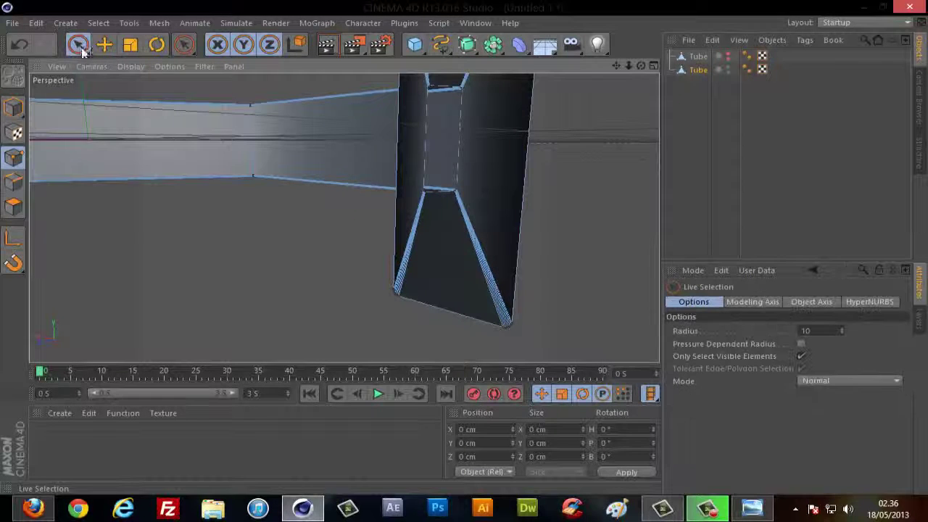
# Pick the bottom corner points at the piece's free end.
pyautogui.keyDown('shift'); pyautogui.click(406, 296); pyautogui.keyUp('shift')
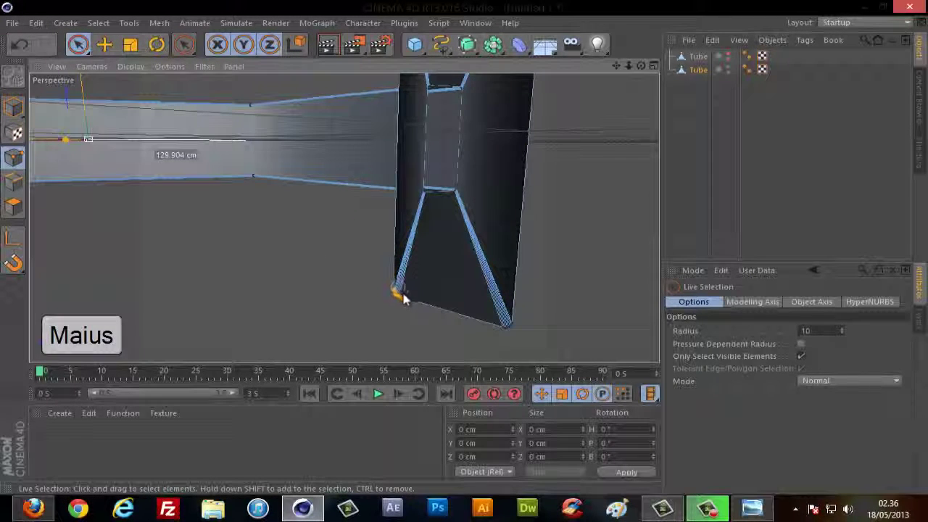
pyautogui.keyDown('shift'); pyautogui.click(393, 289); pyautogui.keyUp('shift')
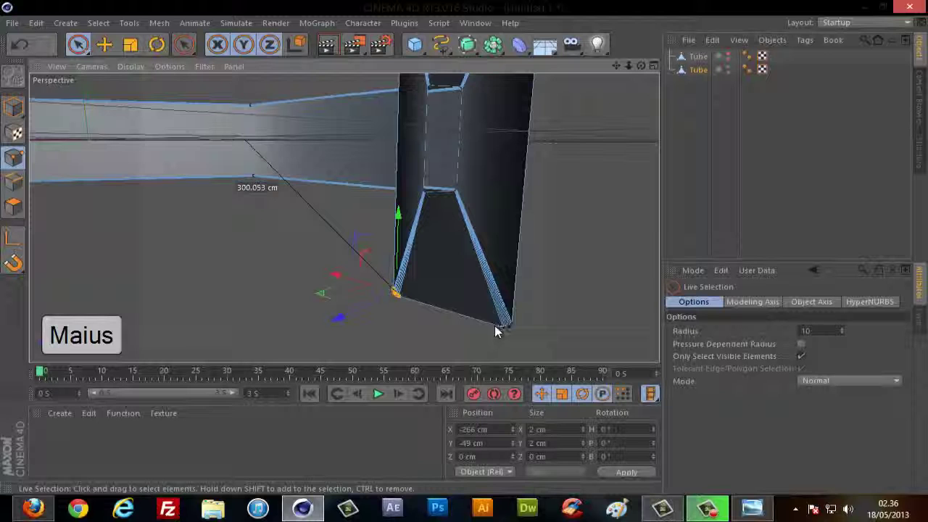
pyautogui.keyDown('shift'); pyautogui.click(506, 326); pyautogui.keyUp('shift')
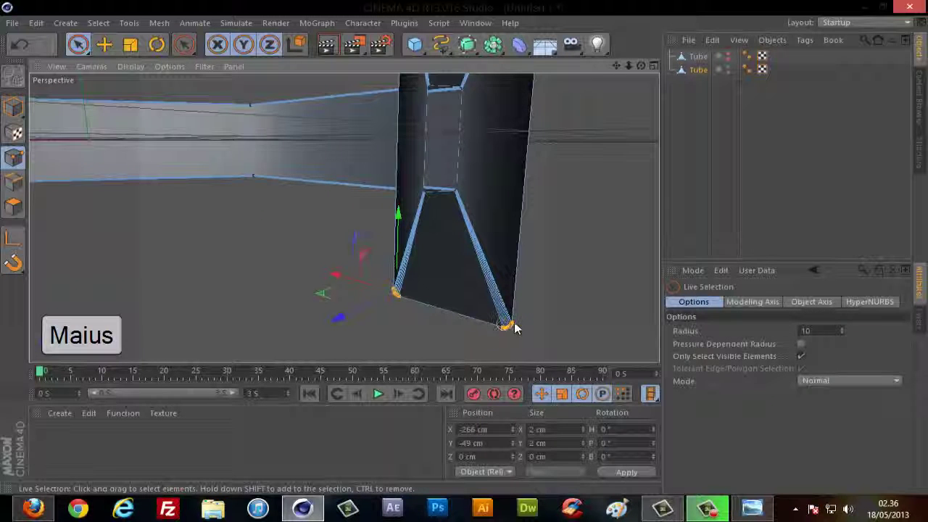
pyautogui.moveTo(629, 66)
pyautogui.mouseDown()
pyautogui.moveTo(613, 70)
pyautogui.moveTo(464, 254)
pyautogui.moveTo(580, 83)
pyautogui.mouseUp()
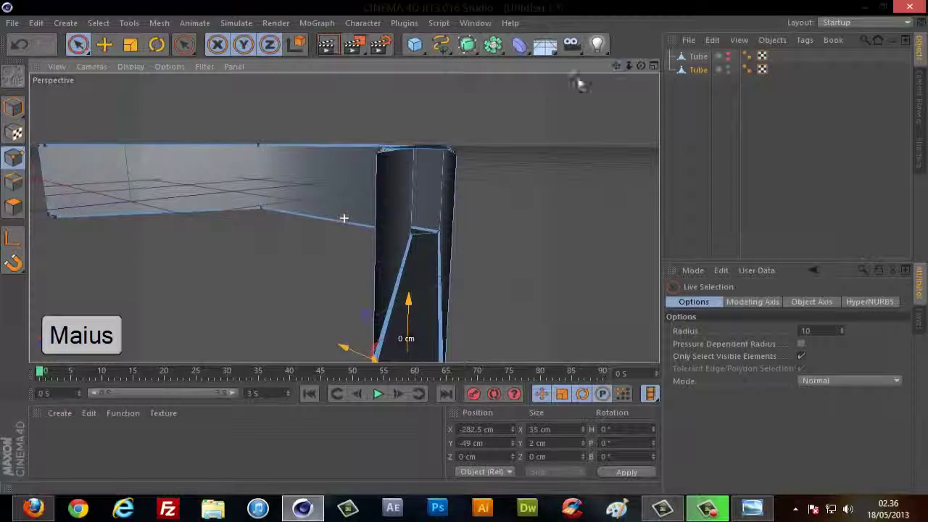
pyautogui.scroll(2, 453, 156)
pyautogui.scroll(2, 453, 158)
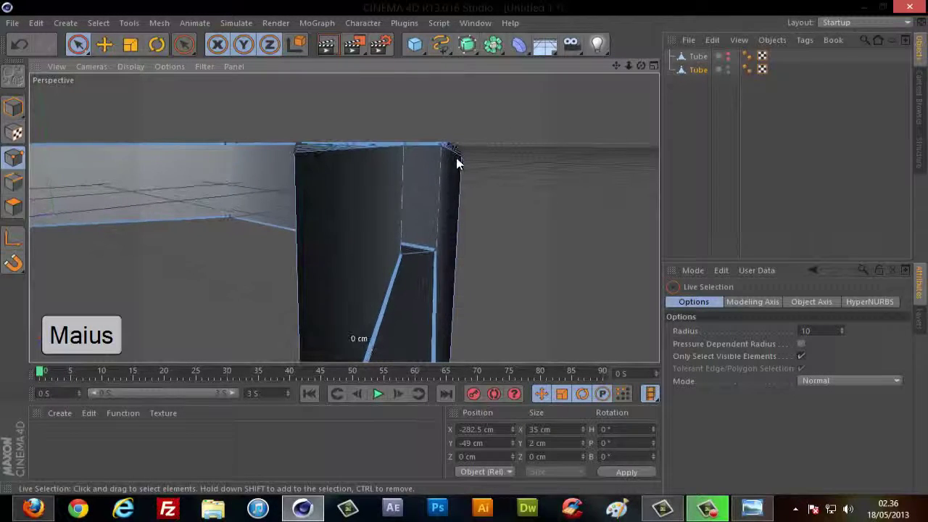
pyautogui.moveTo(640, 72); pyautogui.dragTo(490, 160)
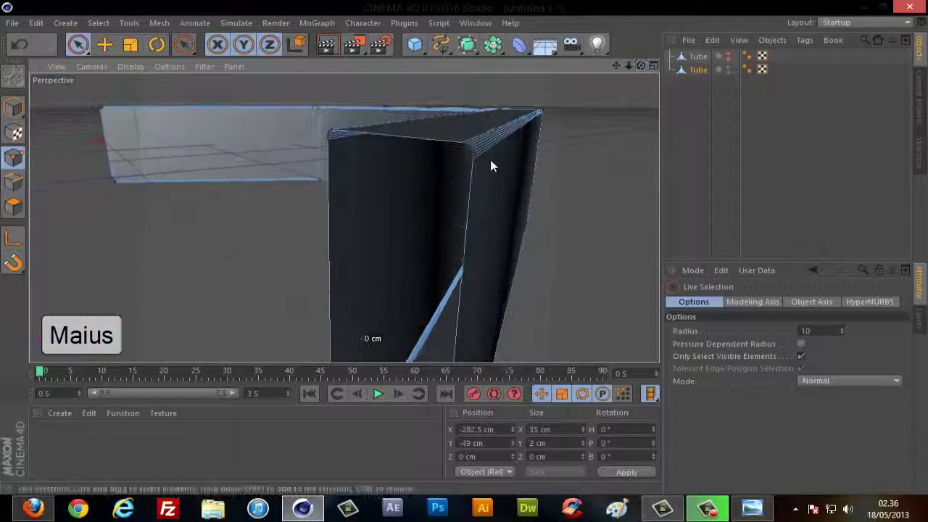
# Select the top corner points at the free end, redoing the selection once.
pyautogui.click(466, 150)
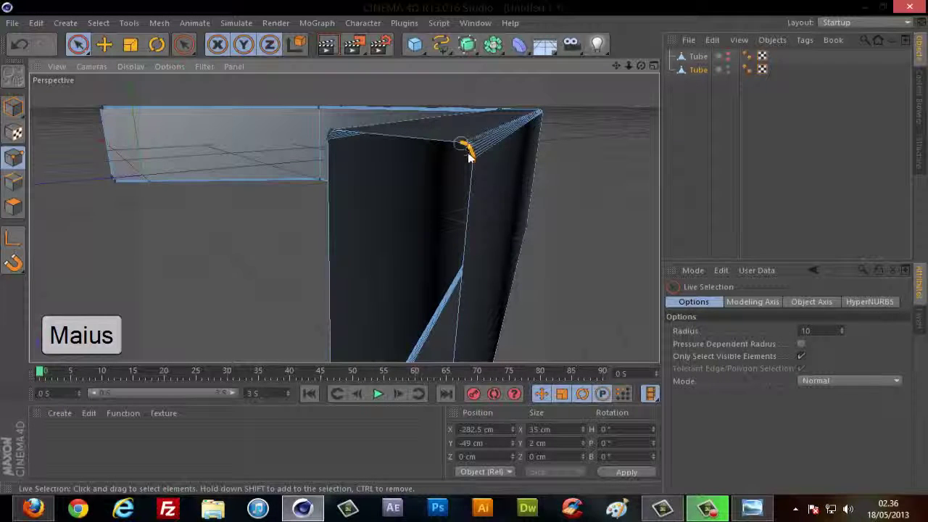
pyautogui.moveTo(640, 66)
pyautogui.mouseDown()
pyautogui.moveTo(465, 247)
pyautogui.moveTo(556, 85)
pyautogui.mouseUp()
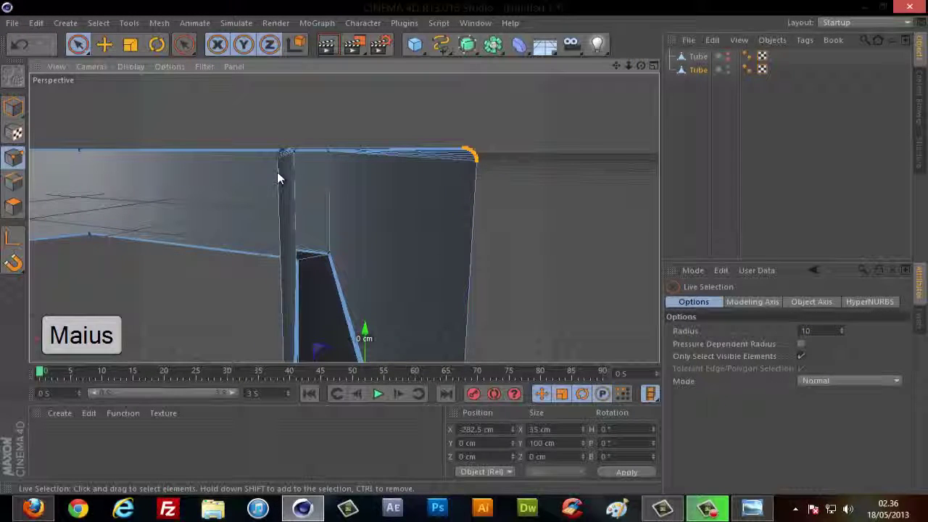
pyautogui.keyDown('shift'); pyautogui.click(292, 150); pyautogui.keyUp('shift')
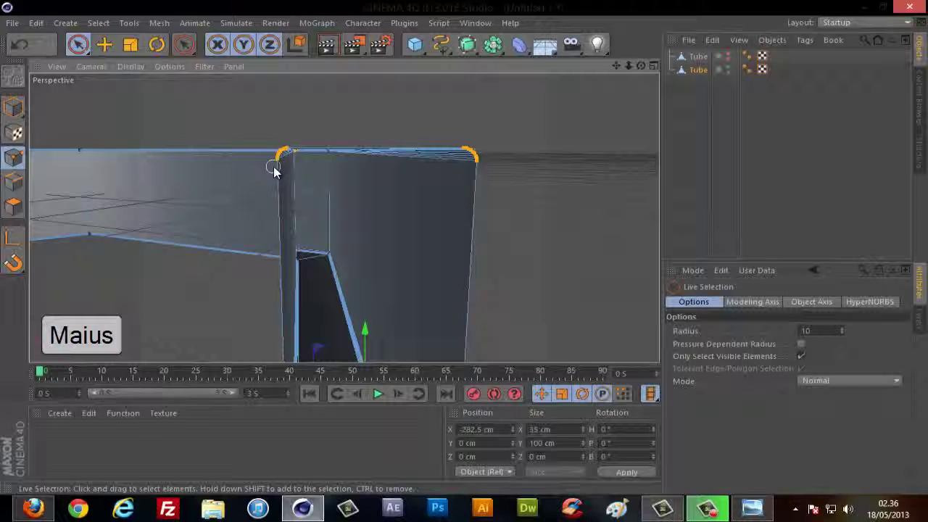
pyautogui.click(531, 241)
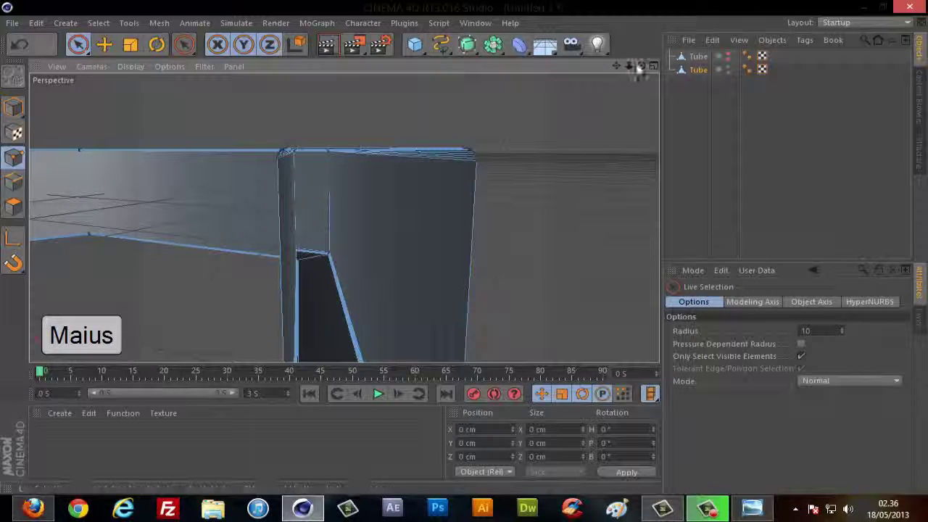
pyautogui.moveTo(638, 71); pyautogui.dragTo(230, 150)
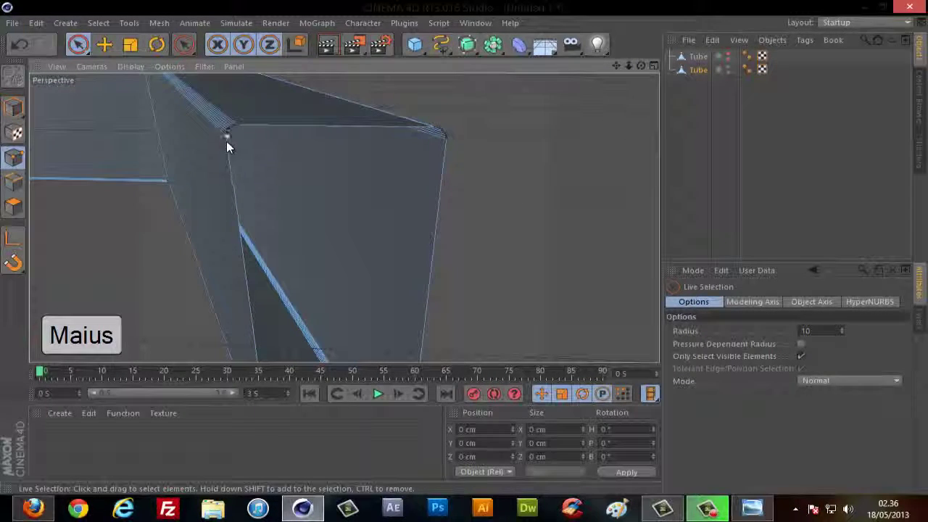
pyautogui.click(232, 135)
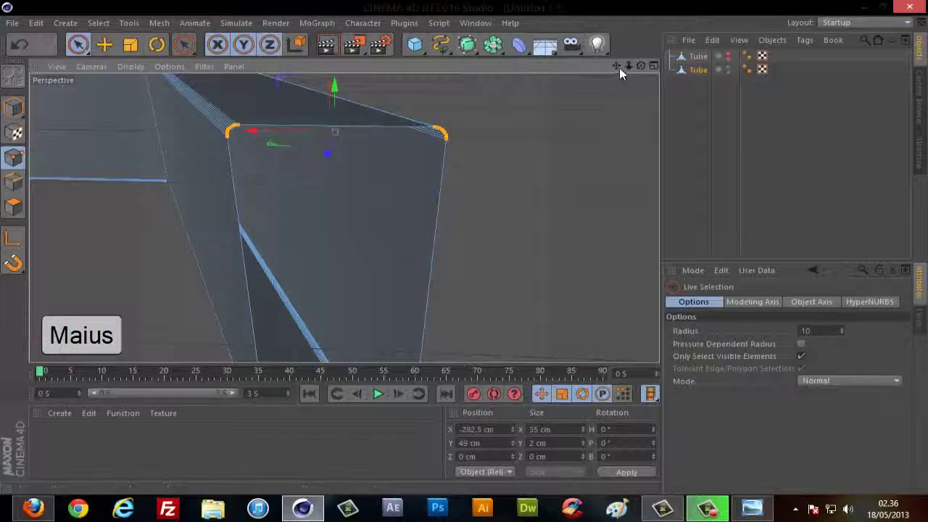
# Add the bottom corner points to complete the four-point end selection.
pyautogui.moveTo(616, 67); pyautogui.dragTo(464, 247)
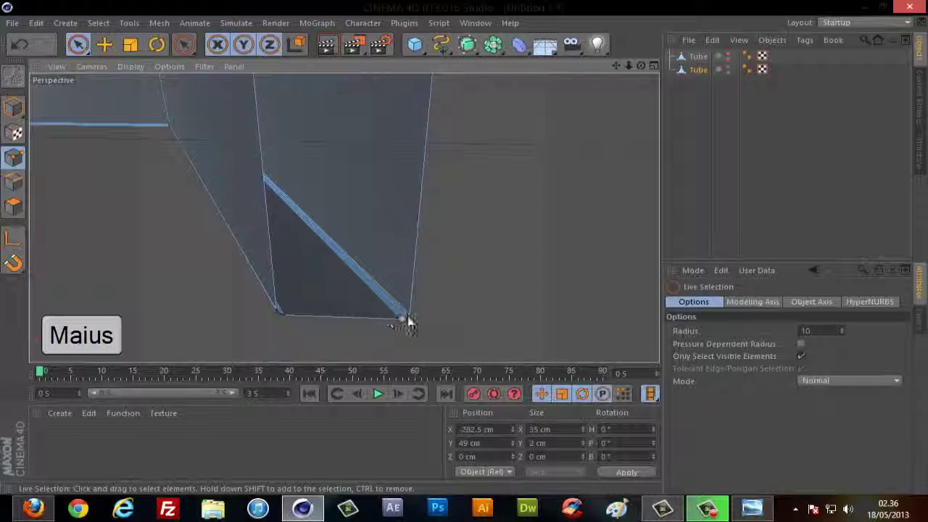
pyautogui.keyDown('shift'); pyautogui.click(294, 320); pyautogui.keyUp('shift')
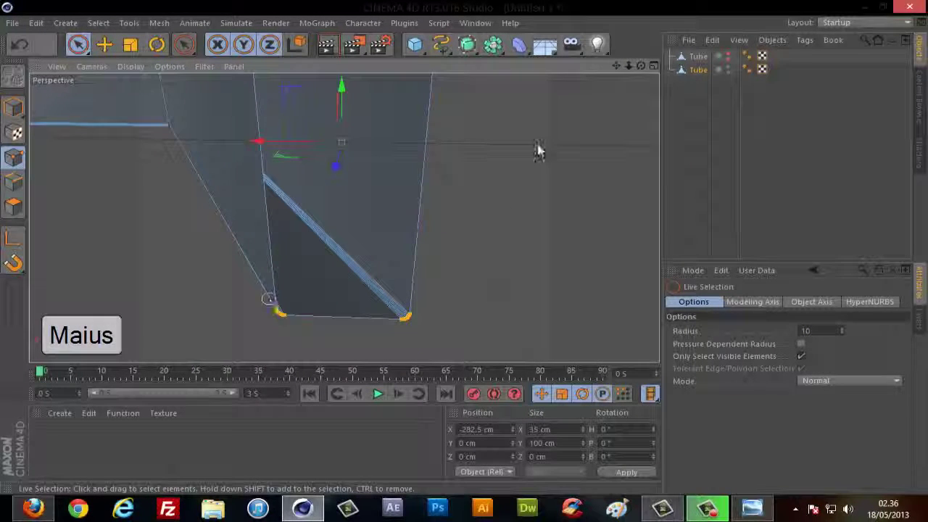
pyautogui.moveTo(628, 65); pyautogui.dragTo(464, 247)
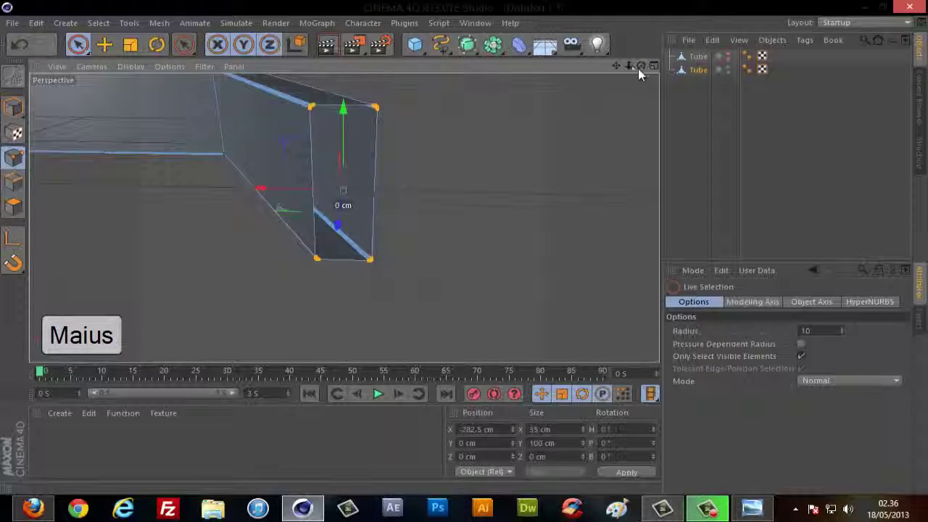
pyautogui.moveTo(638, 68); pyautogui.dragTo(463, 251)
pyautogui.moveTo(641, 66); pyautogui.dragTo(626, 66)
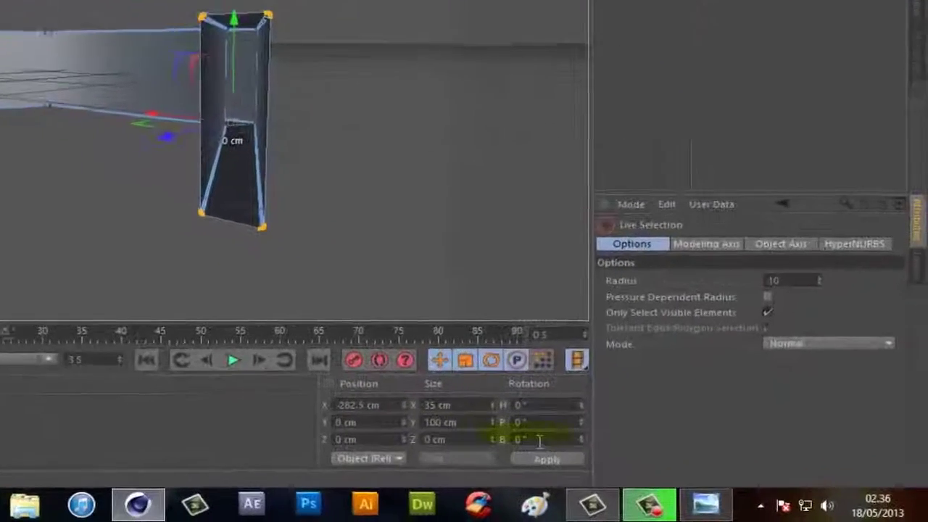
# Rotate the selected end points 90° in bank (Rotation B) and inspect the twist.
pyautogui.click(539, 439)
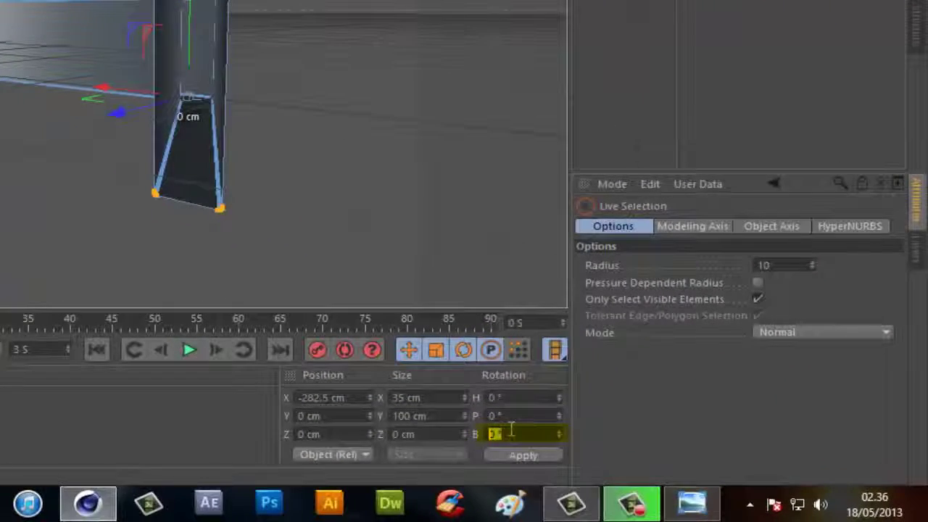
pyautogui.click(511, 431)
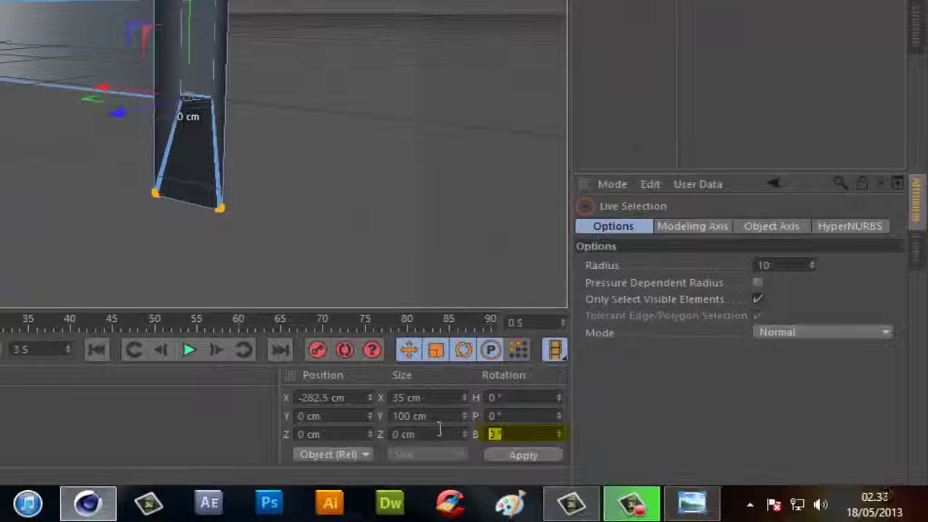
pyautogui.write('90')
pyautogui.press('Return')
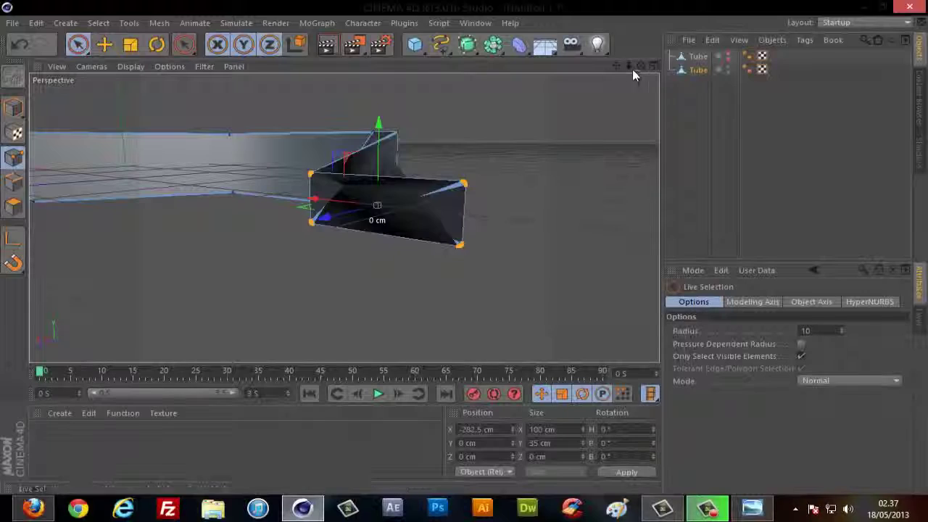
pyautogui.moveTo(460, 253)
pyautogui.keyDown('alt'); pyautogui.mouseDown()
pyautogui.moveTo(474, 247)
pyautogui.moveTo(465, 246)
pyautogui.mouseUp(); pyautogui.keyUp('alt')
# Orbit and zoom around the twisted piece to view its open end.
pyautogui.moveTo(628, 66); pyautogui.dragTo(463, 247)
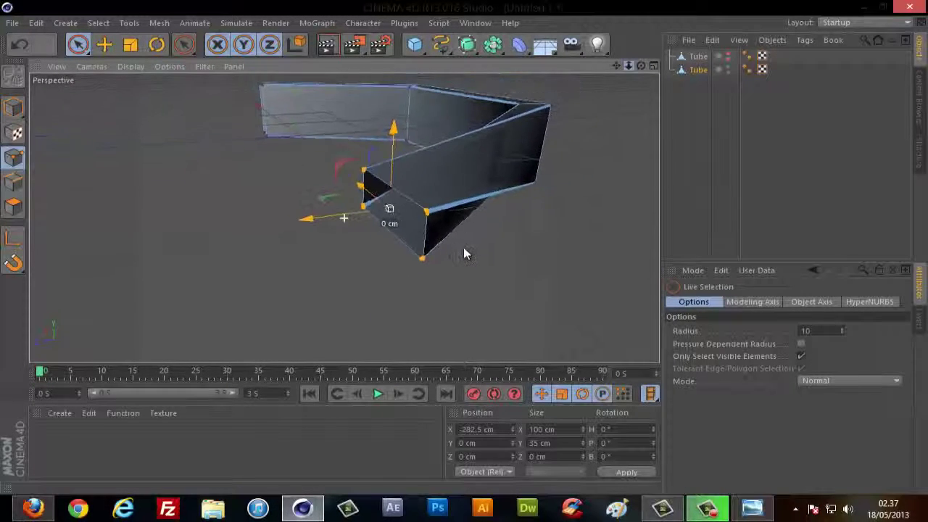
pyautogui.moveTo(635, 66); pyautogui.dragTo(464, 250)
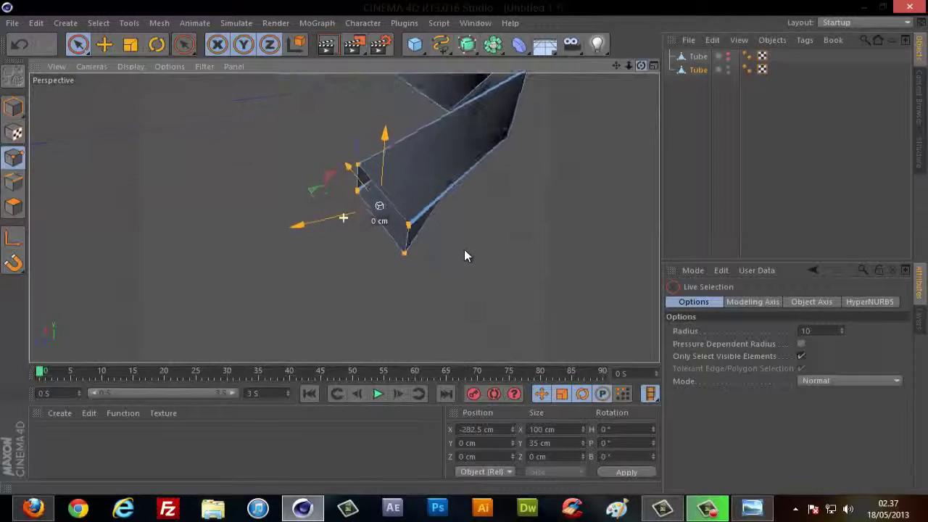
pyautogui.moveTo(640, 66)
pyautogui.mouseDown()
pyautogui.moveTo(464, 247)
pyautogui.moveTo(618, 76)
pyautogui.mouseUp()
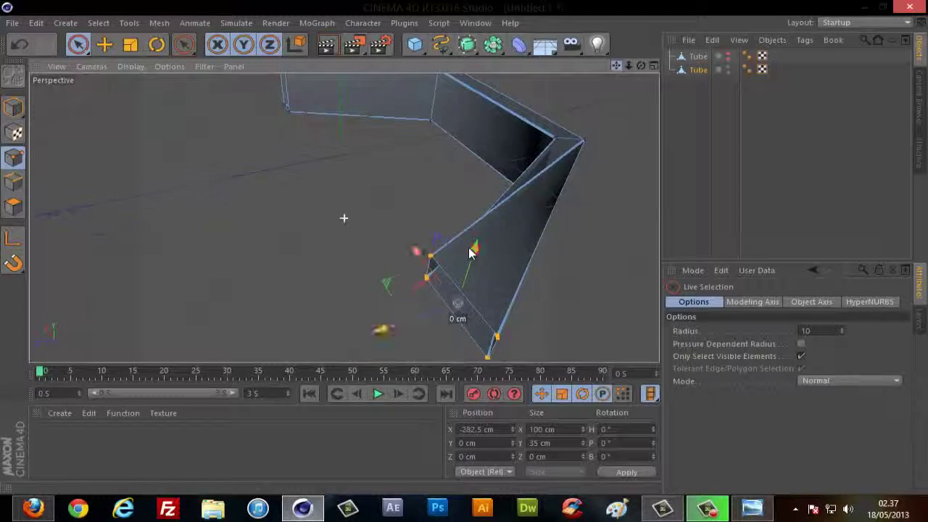
pyautogui.scroll(5, 328, 104)
pyautogui.moveTo(638, 73); pyautogui.dragTo(464, 246)
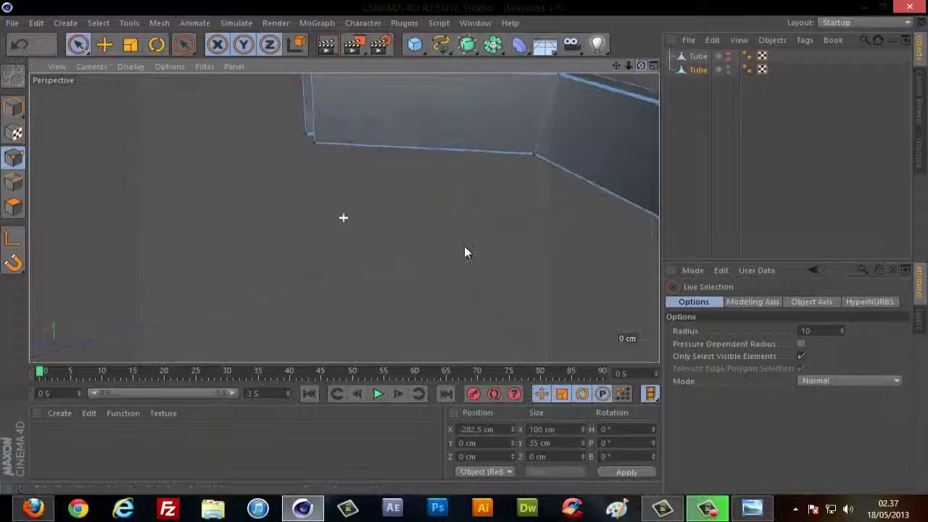
pyautogui.moveTo(641, 66); pyautogui.dragTo(445, 180)
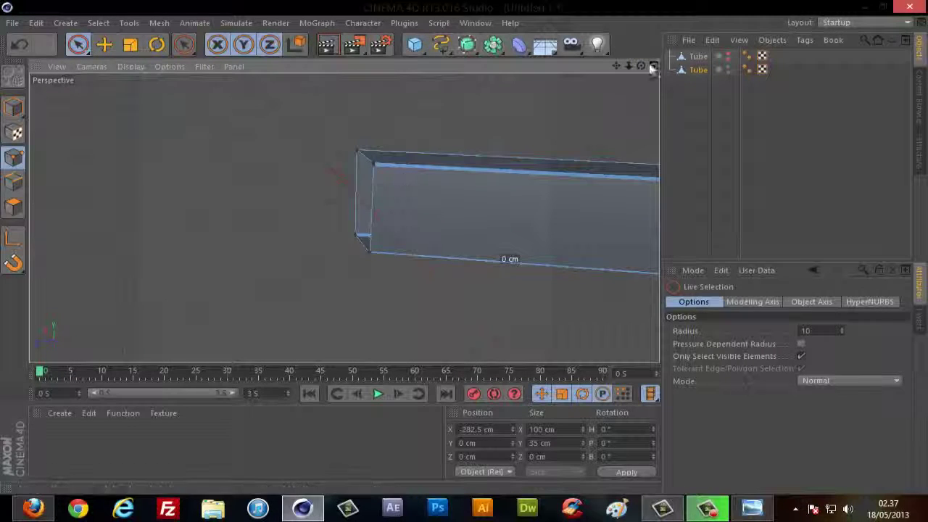
pyautogui.scroll(-5, 478, 247)
pyautogui.scroll(-3, 460, 250)
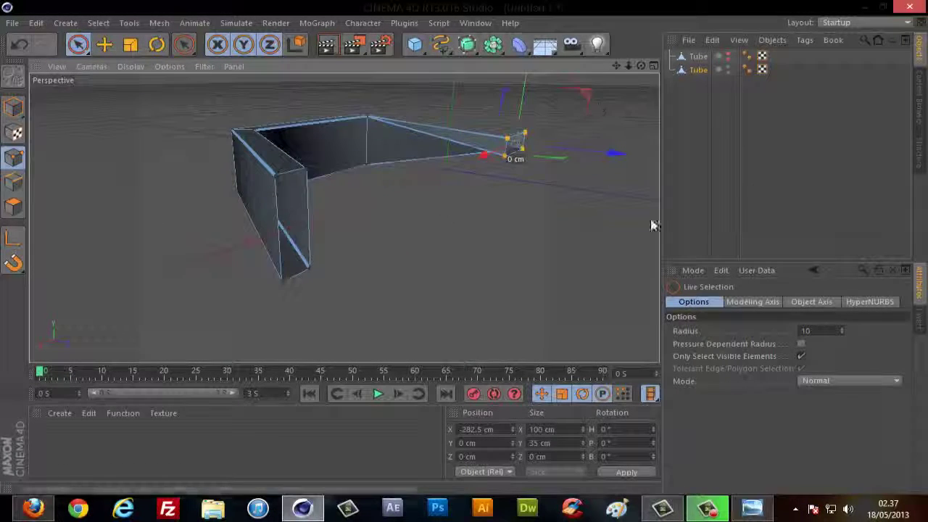
# Deselect everything, then reselect the second Tube object.
pyautogui.click(781, 207)
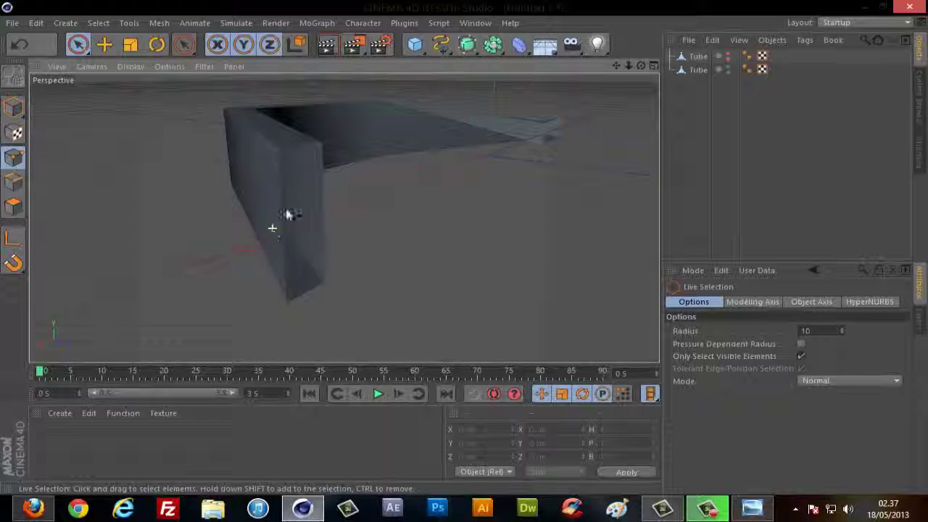
pyautogui.click(699, 71)
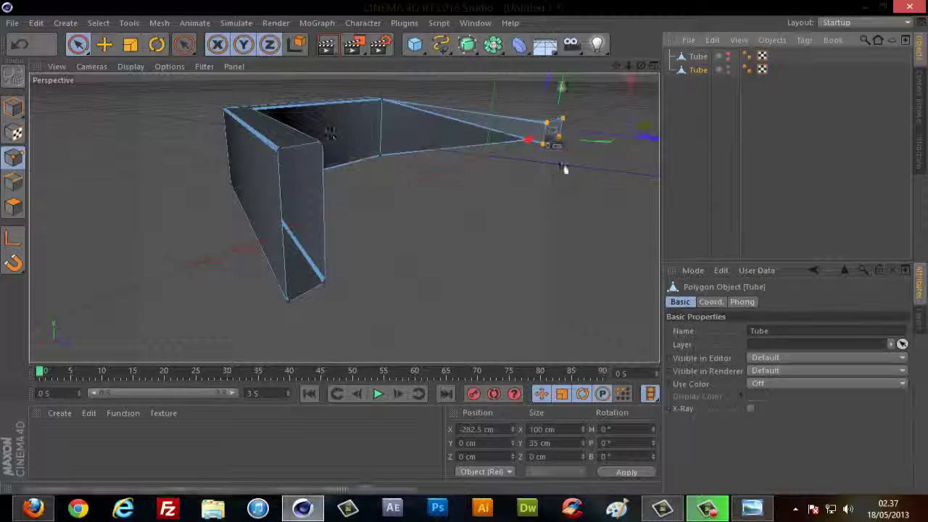
pyautogui.scroll(3, 462, 252)
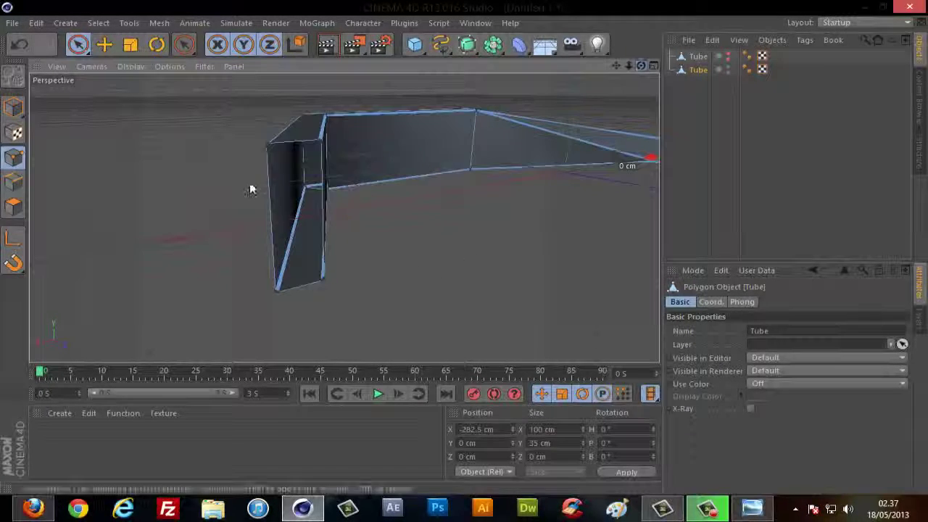
pyautogui.scroll(1, 280, 187)
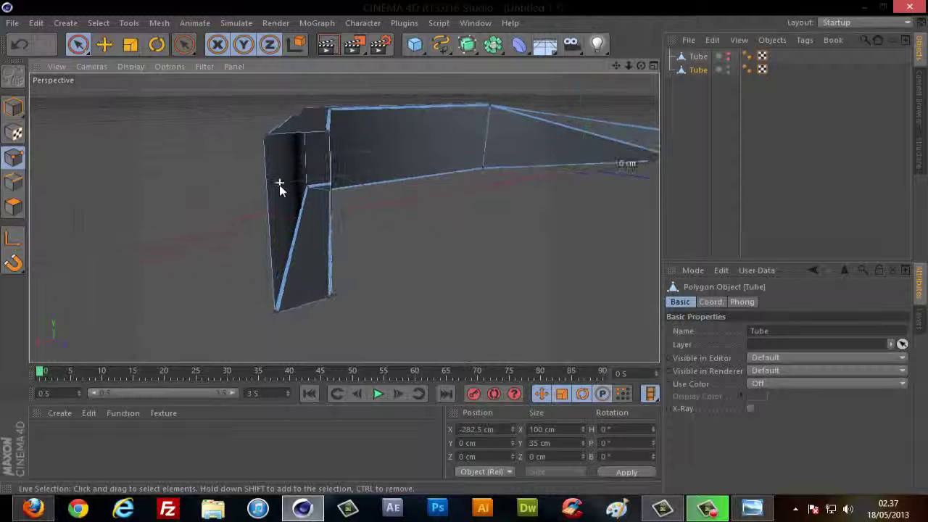
pyautogui.click(263, 139)
pyautogui.keyDown('shift'); pyautogui.click(329, 137); pyautogui.keyUp('shift')
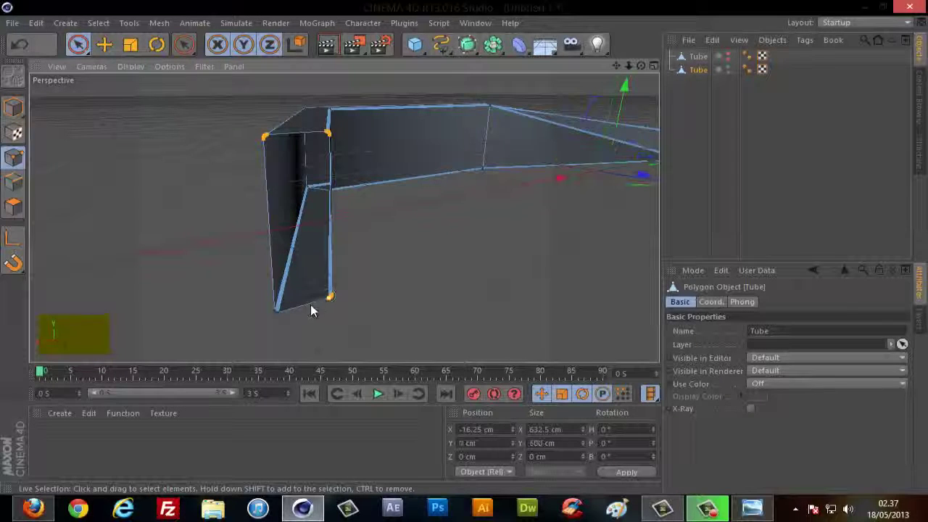
pyautogui.scroll(5, 284, 317)
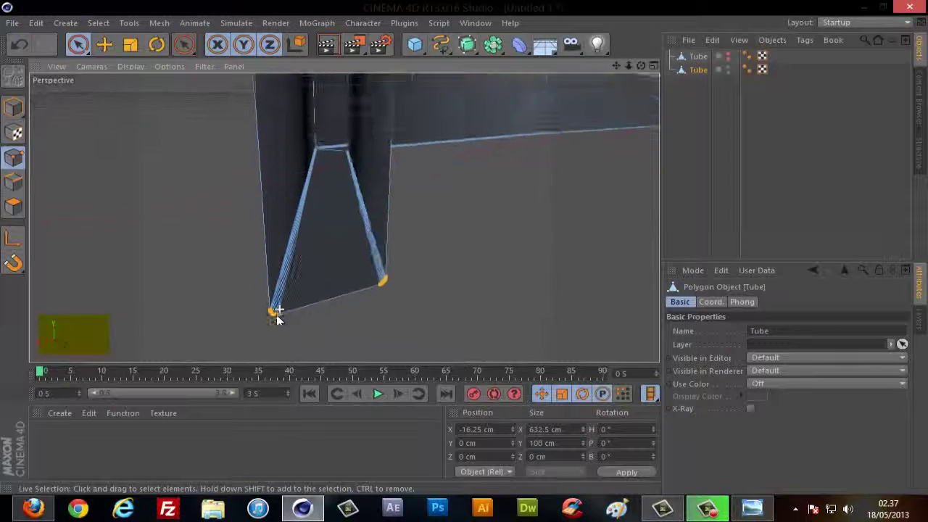
pyautogui.scroll(1, 279, 314)
pyautogui.scroll(2, 280, 314)
pyautogui.scroll(3, 441, 267)
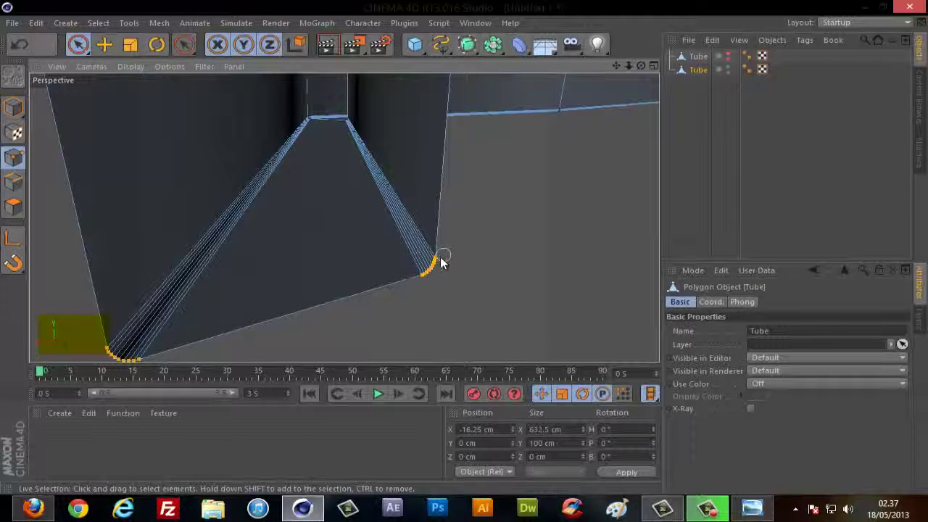
pyautogui.scroll(-3, 284, 254)
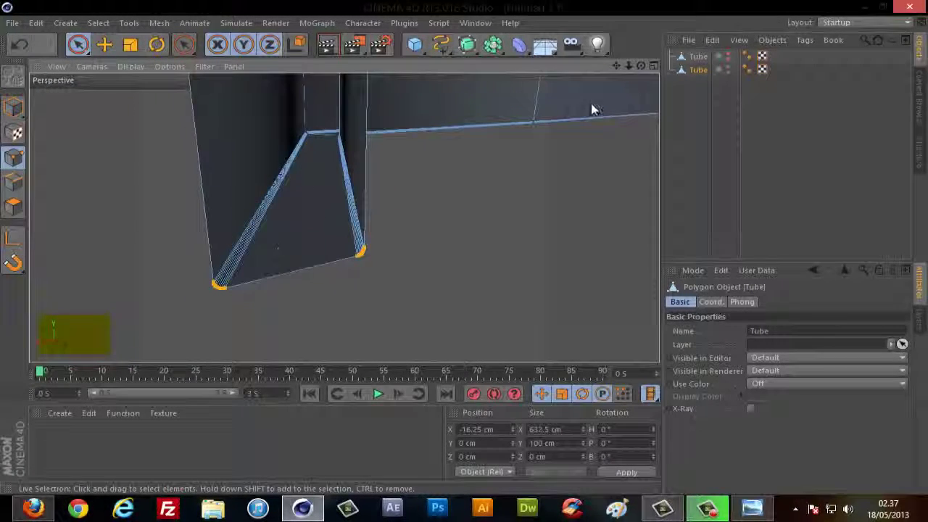
pyautogui.scroll(-1, 300, 217)
pyautogui.keyDown('alt'); pyautogui.moveTo(465, 248); pyautogui.dragTo(464, 250); pyautogui.keyUp('alt')
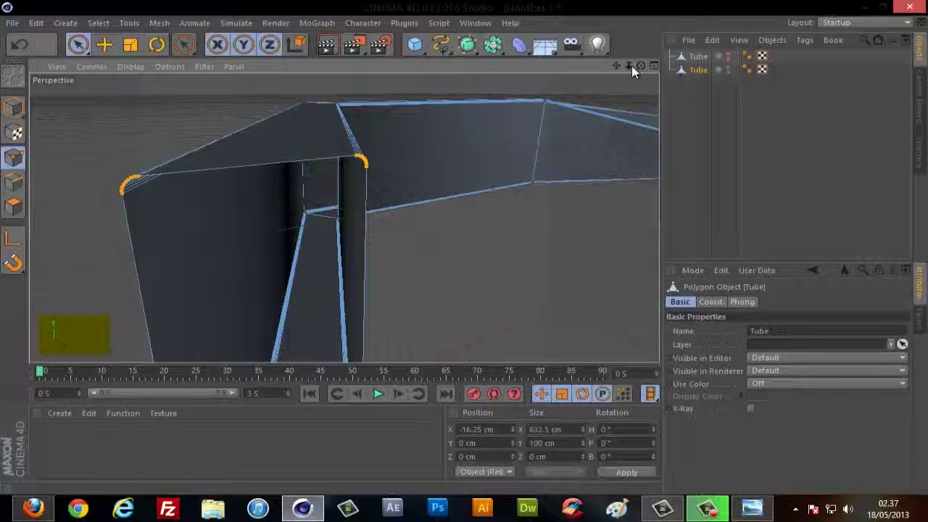
pyautogui.moveTo(632, 66); pyautogui.dragTo(626, 74)
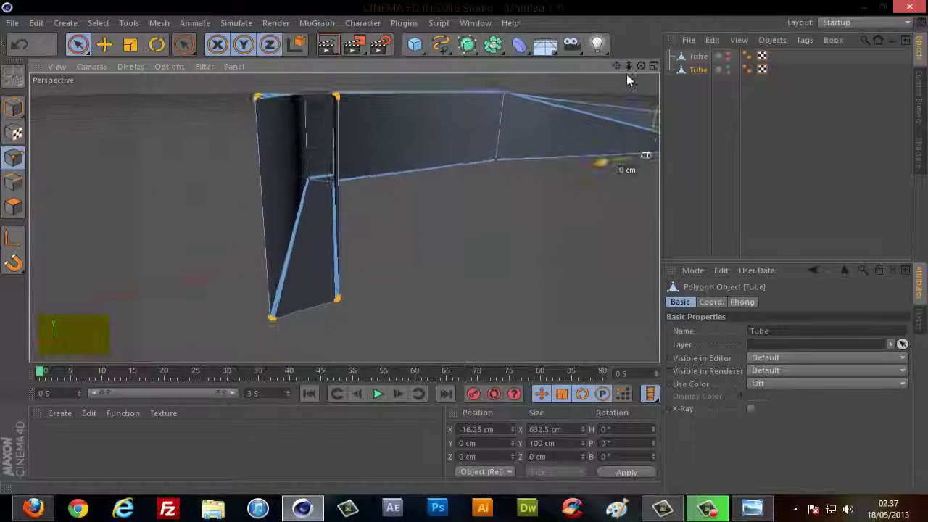
pyautogui.moveTo(460, 248)
pyautogui.keyDown('alt'); pyautogui.mouseDown()
pyautogui.moveTo(451, 255)
pyautogui.moveTo(465, 248)
pyautogui.mouseUp(); pyautogui.keyUp('alt')
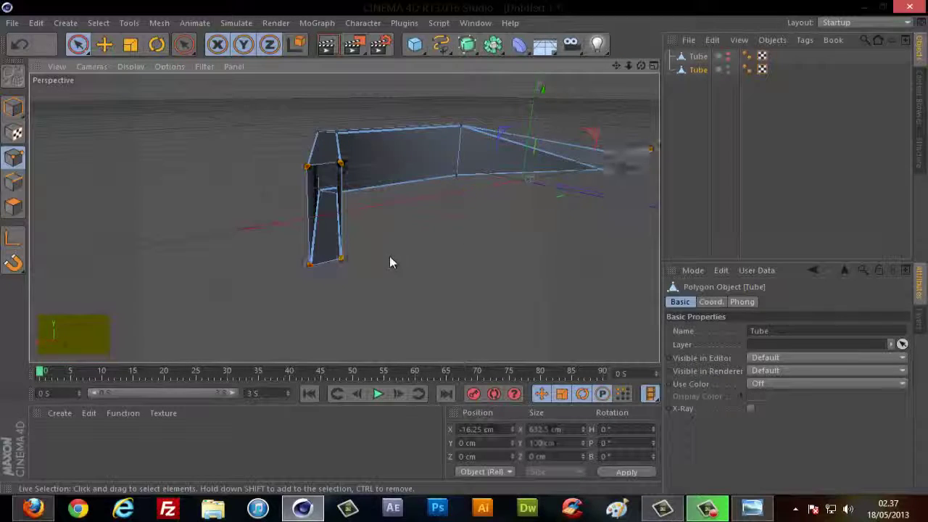
pyautogui.click(339, 257)
pyautogui.scroll(3, 340, 256)
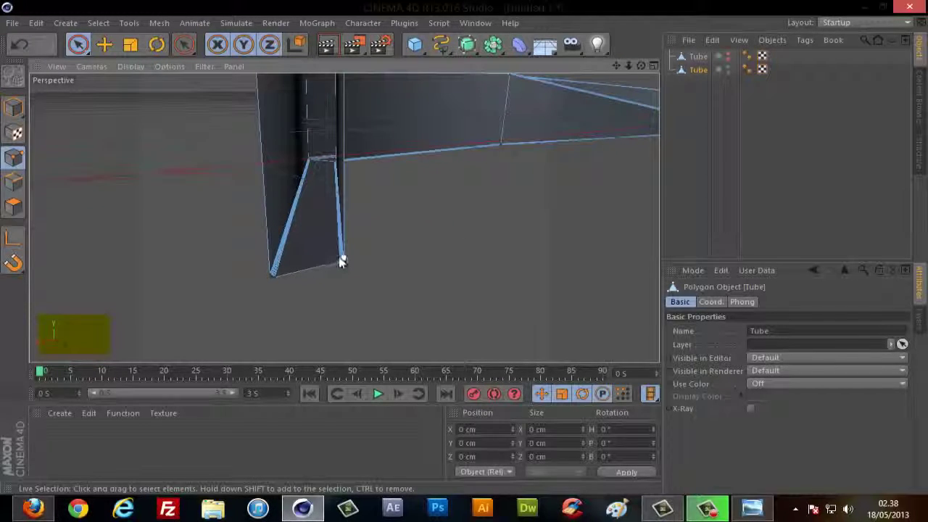
# Select the lower-right corner point at the tube's other open end.
pyautogui.click(339, 256)
pyautogui.scroll(3, 338, 256)
pyautogui.scroll(3, 334, 261)
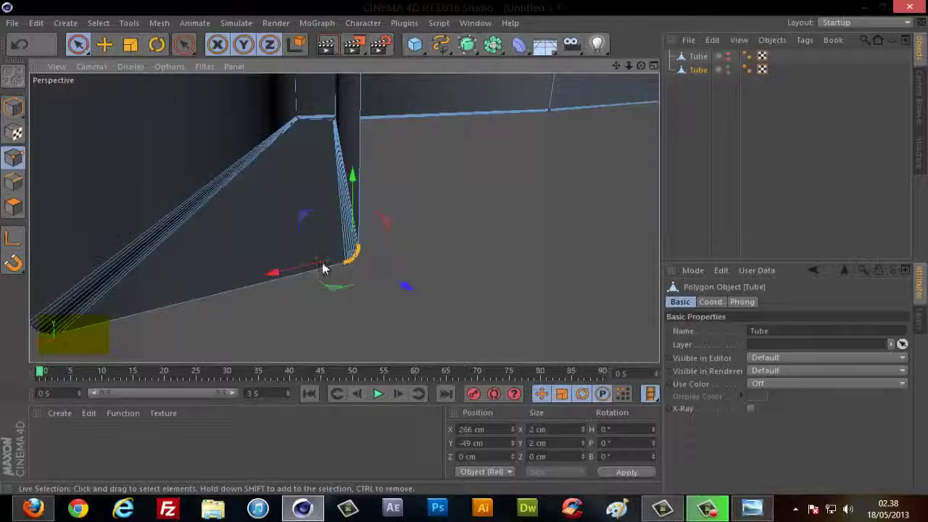
pyautogui.moveTo(466, 253)
pyautogui.keyDown('alt'); pyautogui.mouseDown()
pyautogui.moveTo(356, 330)
pyautogui.moveTo(293, 319)
pyautogui.mouseUp(); pyautogui.keyUp('alt')
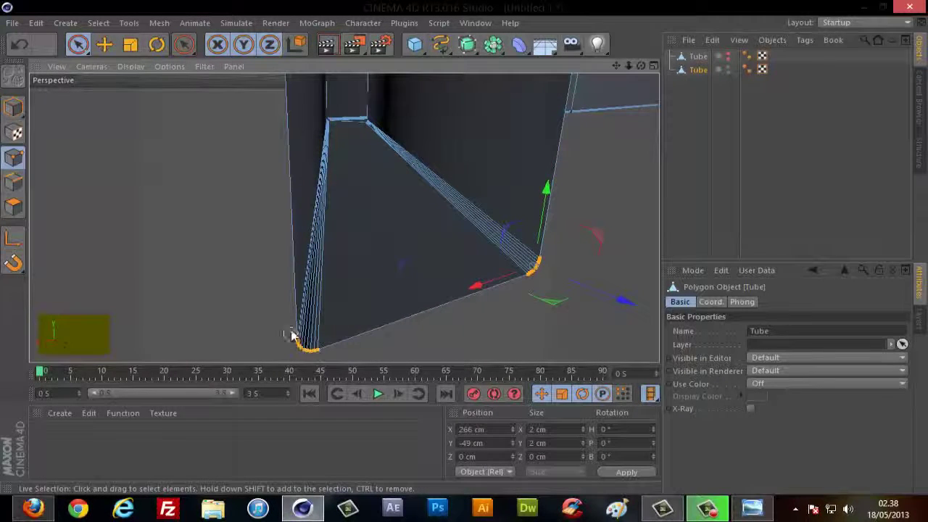
pyautogui.moveTo(629, 66); pyautogui.dragTo(622, 65)
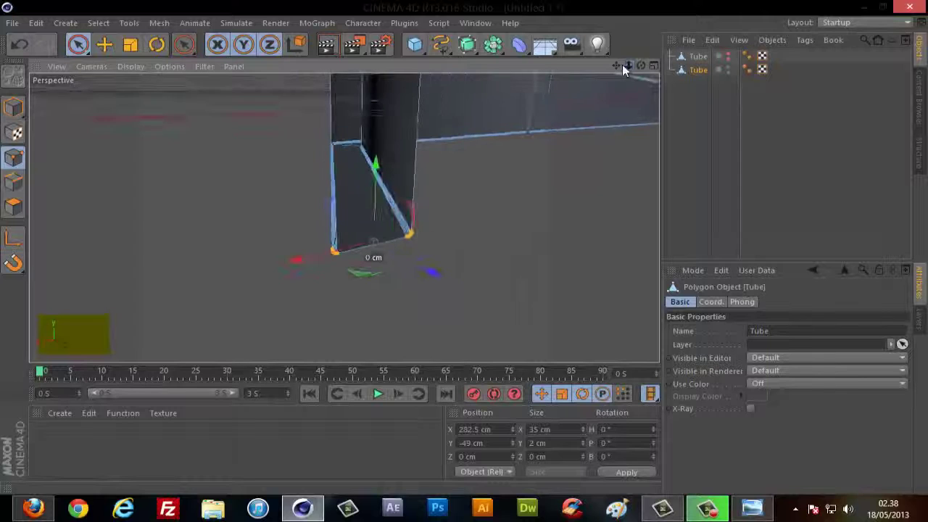
pyautogui.keyDown('alt'); pyautogui.moveTo(464, 259); pyautogui.dragTo(464, 248); pyautogui.keyUp('alt')
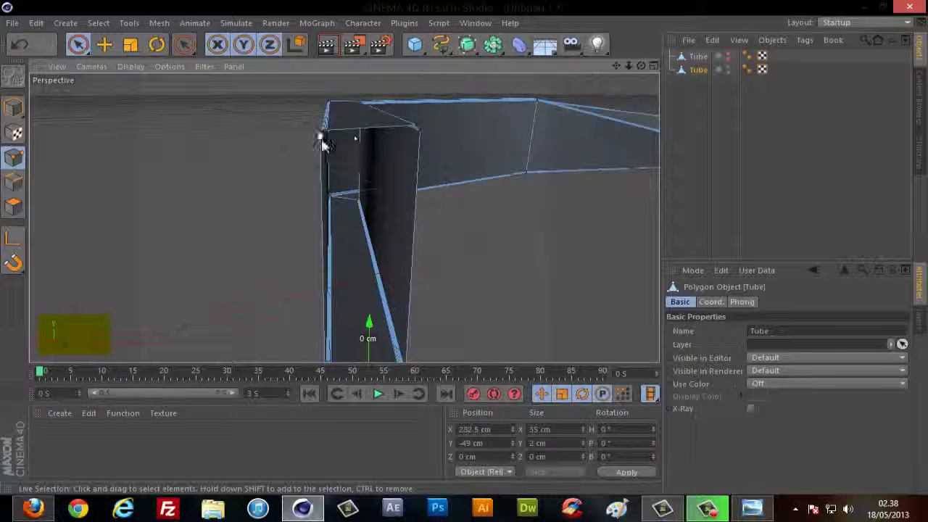
# Add the top-left and top-right corner points and start editing their Rotation B value.
pyautogui.keyDown('shift'); pyautogui.click(327, 134); pyautogui.keyUp('shift')
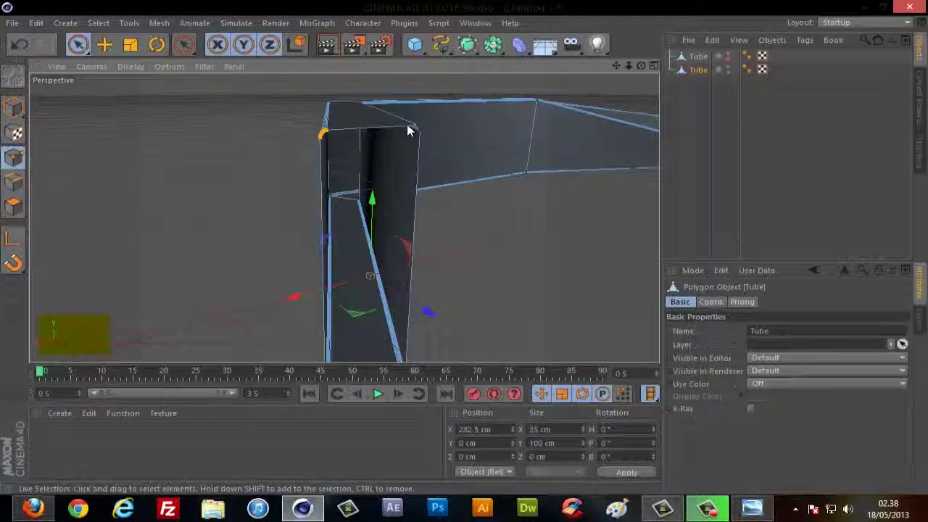
pyautogui.keyDown('shift'); pyautogui.click(414, 129); pyautogui.keyUp('shift')
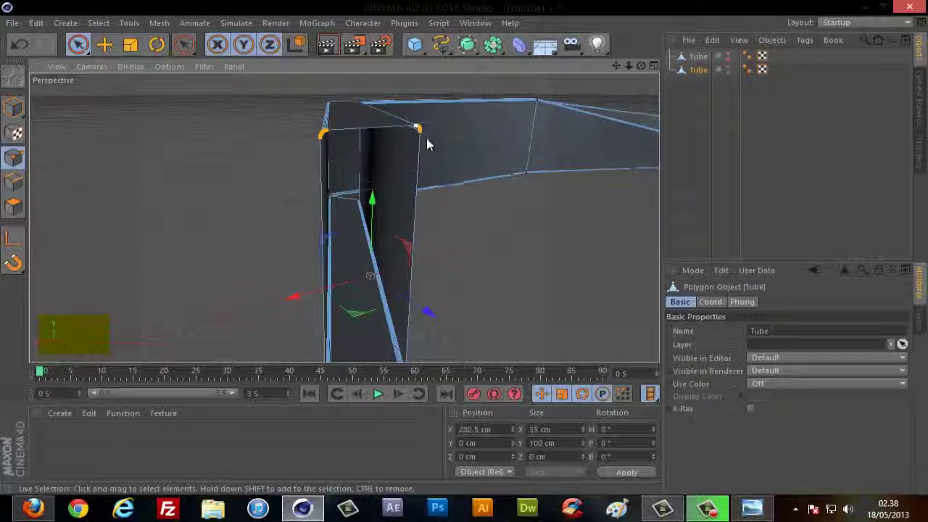
pyautogui.moveTo(641, 66); pyautogui.dragTo(464, 247)
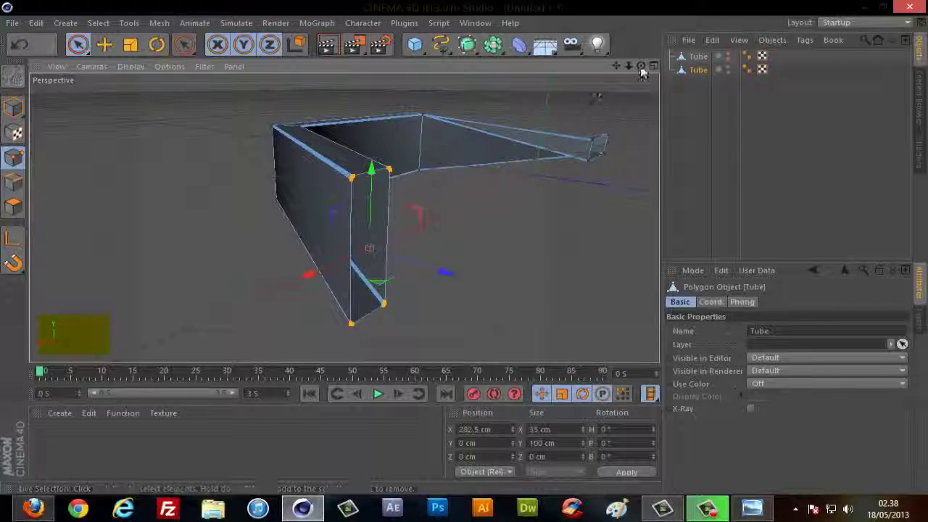
pyautogui.moveTo(641, 66); pyautogui.dragTo(463, 247)
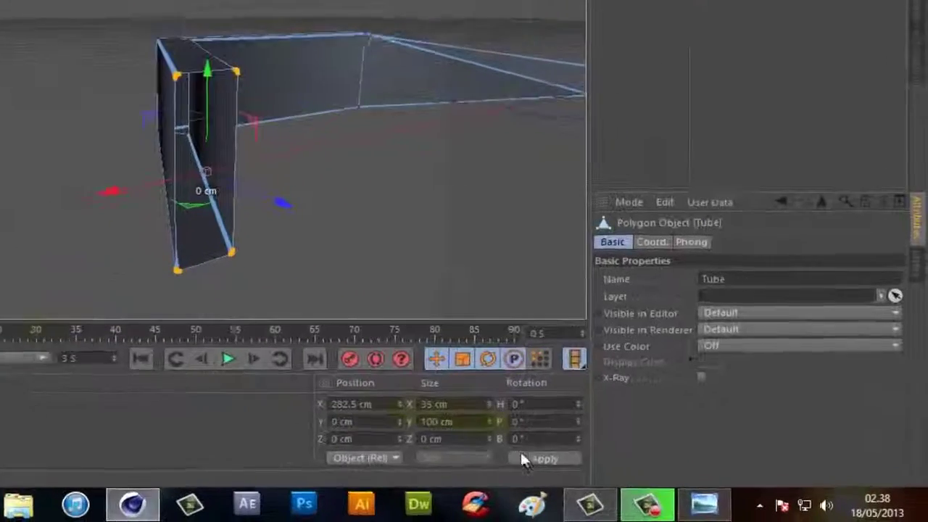
pyautogui.click(537, 438)
pyautogui.write('-90')
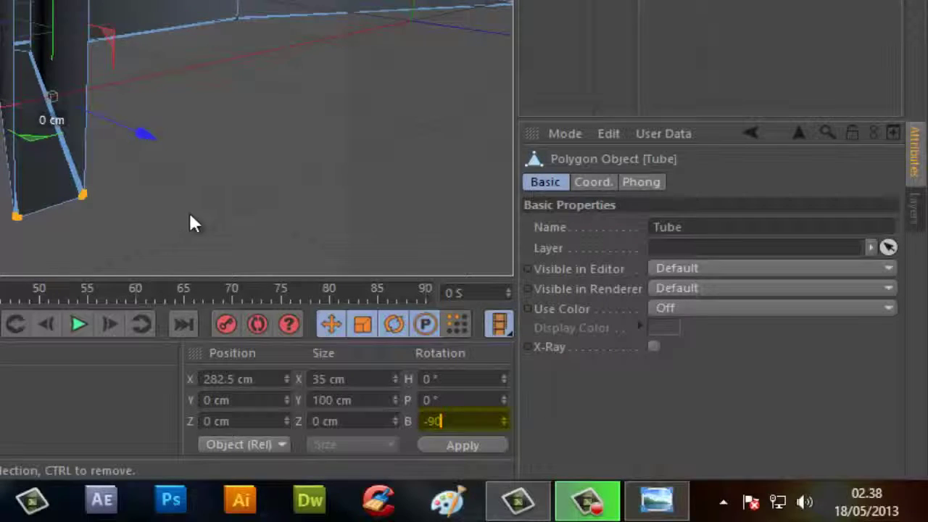
# Apply the -90° bank rotation to the end points and orbit to inspect the twist.
pyautogui.press('Return')
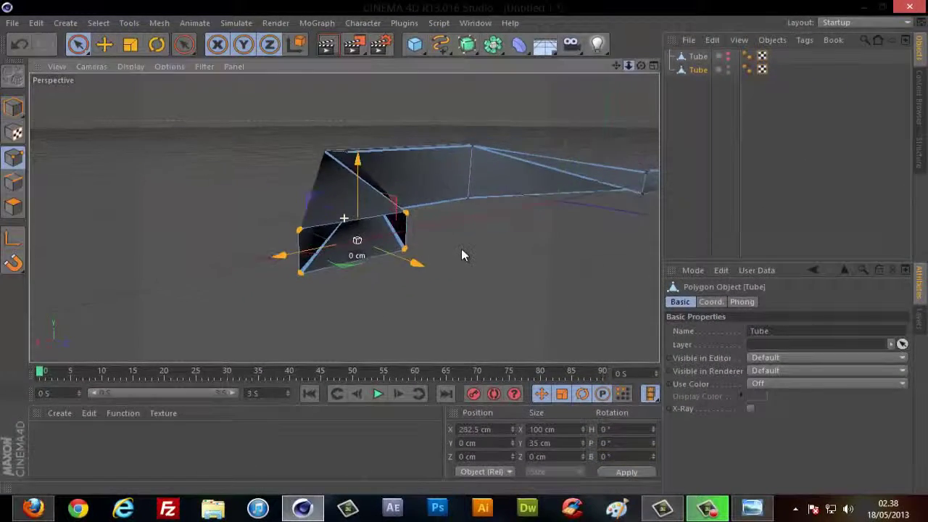
pyautogui.moveTo(641, 66); pyautogui.dragTo(463, 247)
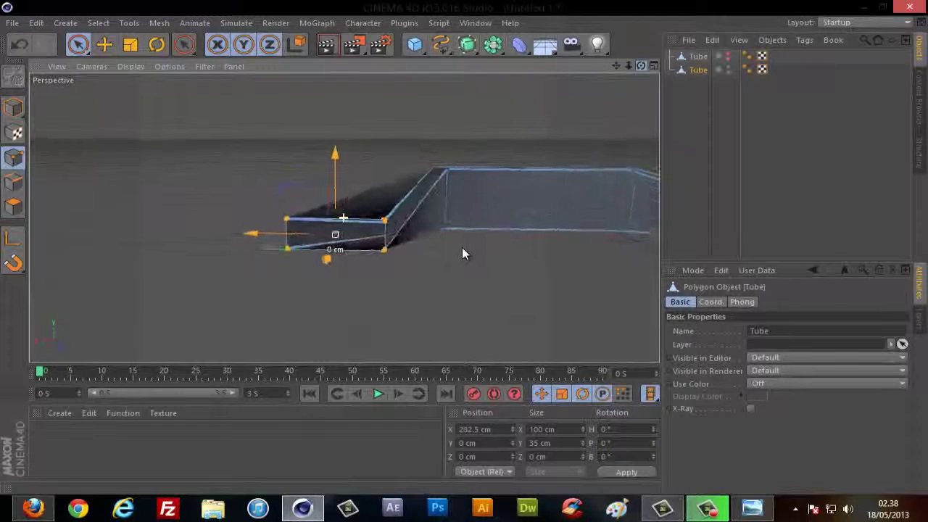
pyautogui.moveTo(622, 68); pyautogui.dragTo(459, 254)
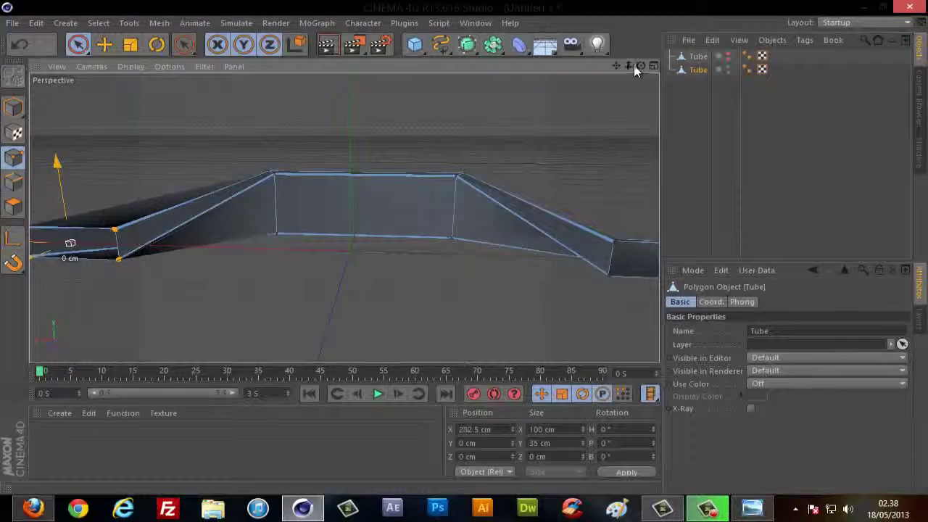
pyautogui.moveTo(633, 66); pyautogui.dragTo(464, 253)
pyautogui.moveTo(641, 66); pyautogui.dragTo(464, 247)
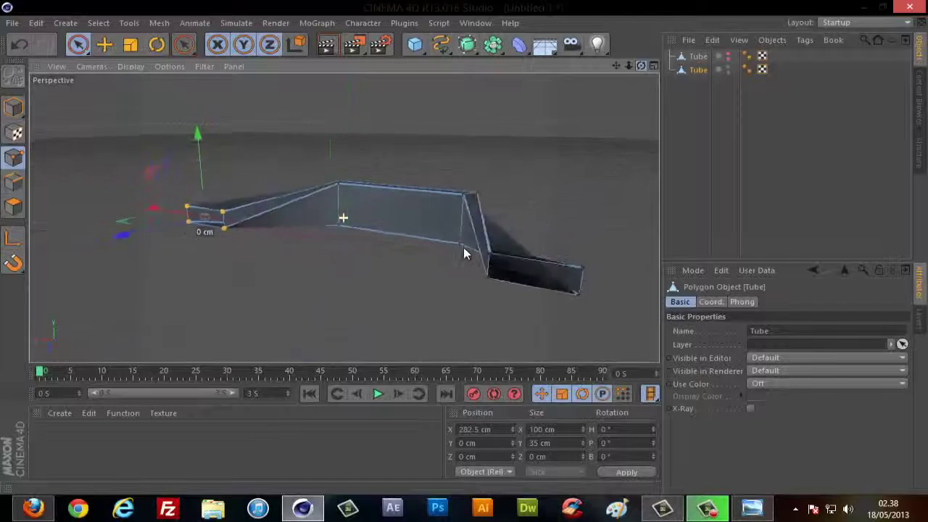
pyautogui.moveTo(628, 64); pyautogui.dragTo(624, 67)
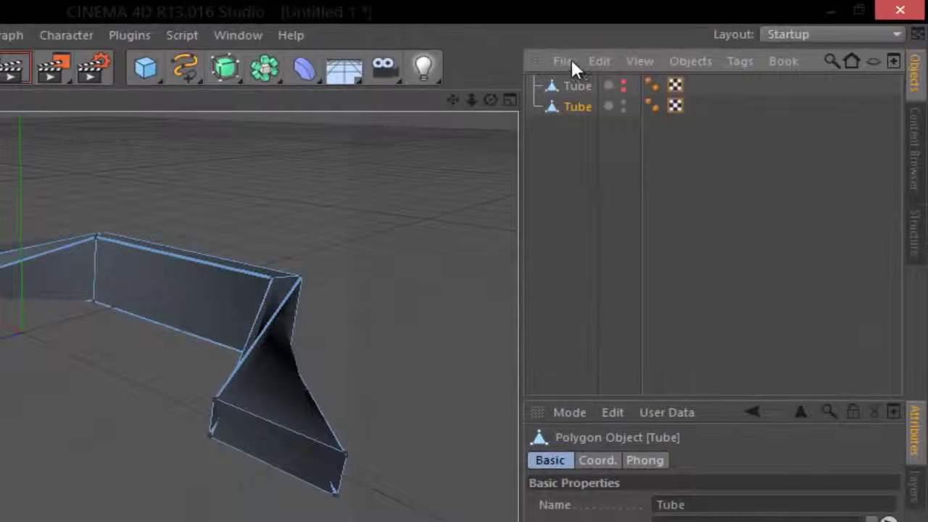
# Duplicate the twisted tube piece by copying and pasting it.
pyautogui.click(599, 61)
pyautogui.click(621, 157)
pyautogui.click(607, 60)
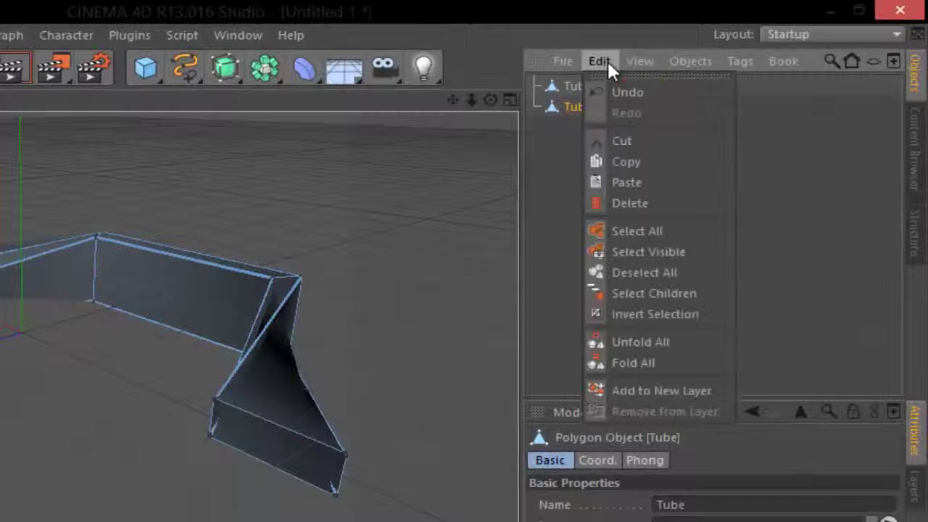
pyautogui.click(632, 186)
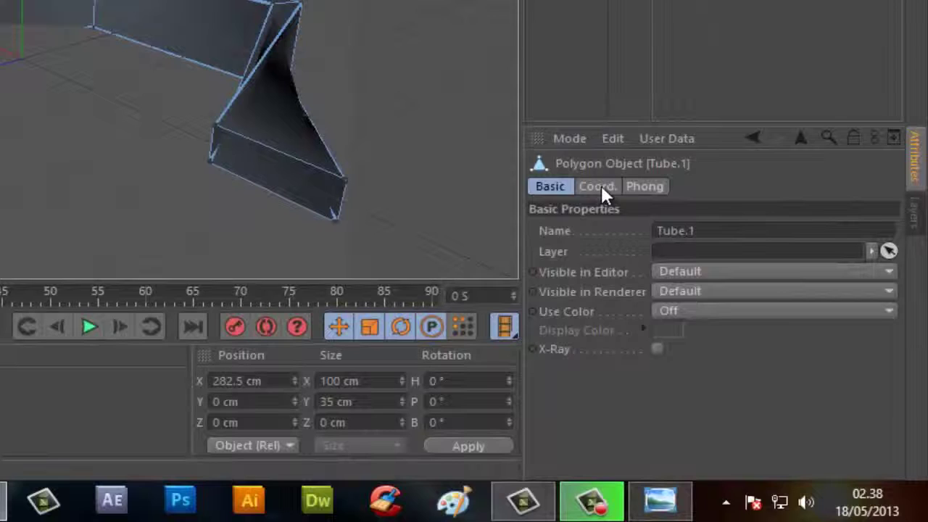
# Set the duplicate's pitch rotation (R.P) to -180° and check the closed ring.
pyautogui.click(605, 187)
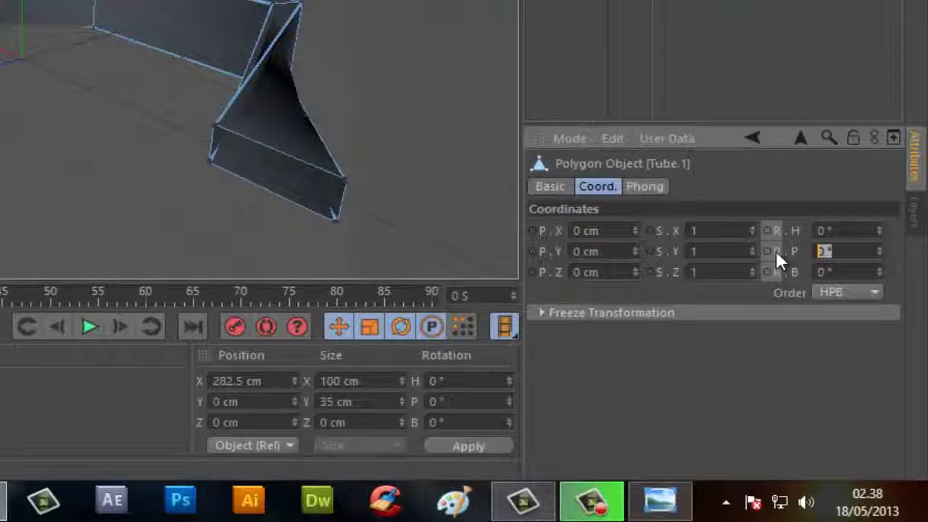
pyautogui.write('-187')
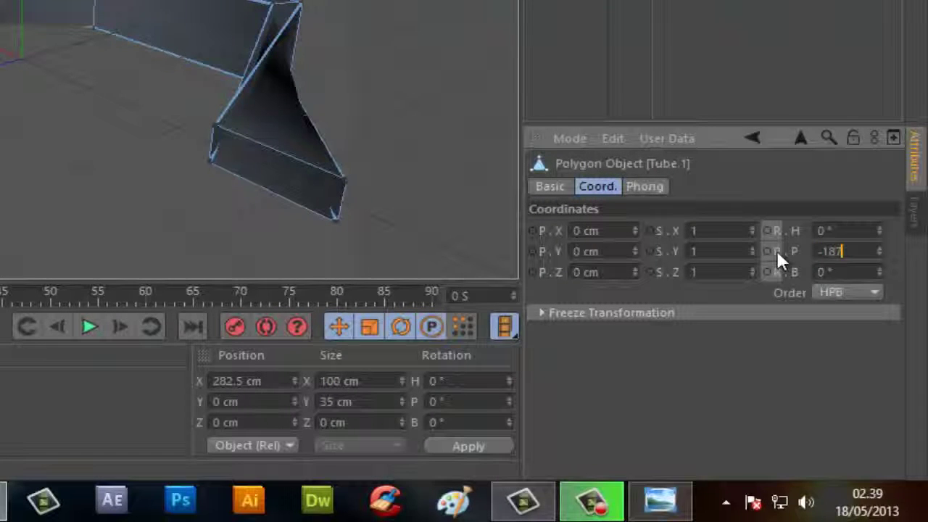
pyautogui.press('BackSpace')
pyautogui.write('0')
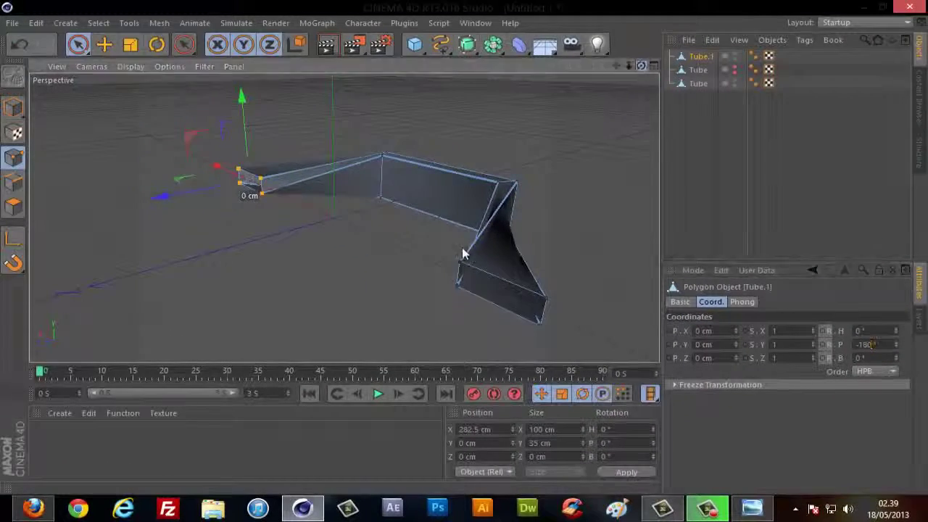
pyautogui.press('Return')
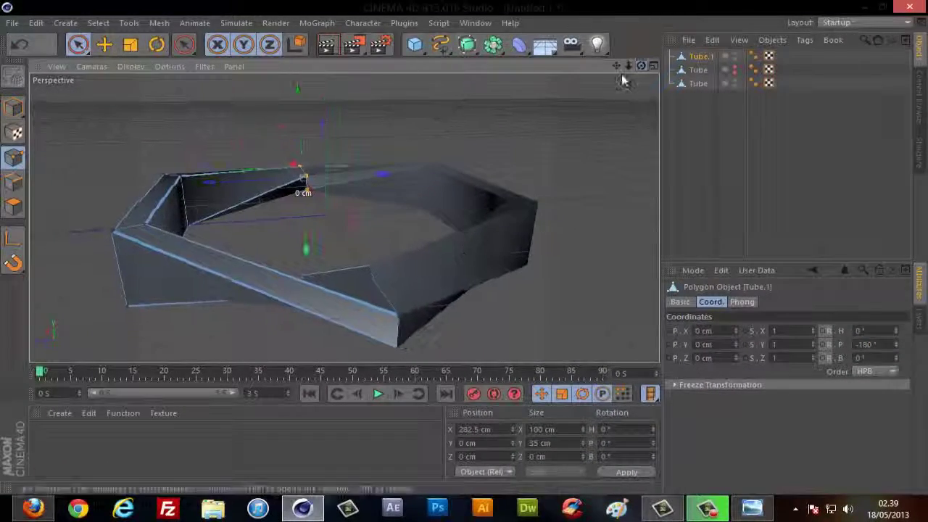
pyautogui.moveTo(641, 66)
pyautogui.mouseDown()
pyautogui.moveTo(465, 253)
pyautogui.moveTo(630, 72)
pyautogui.mouseUp()
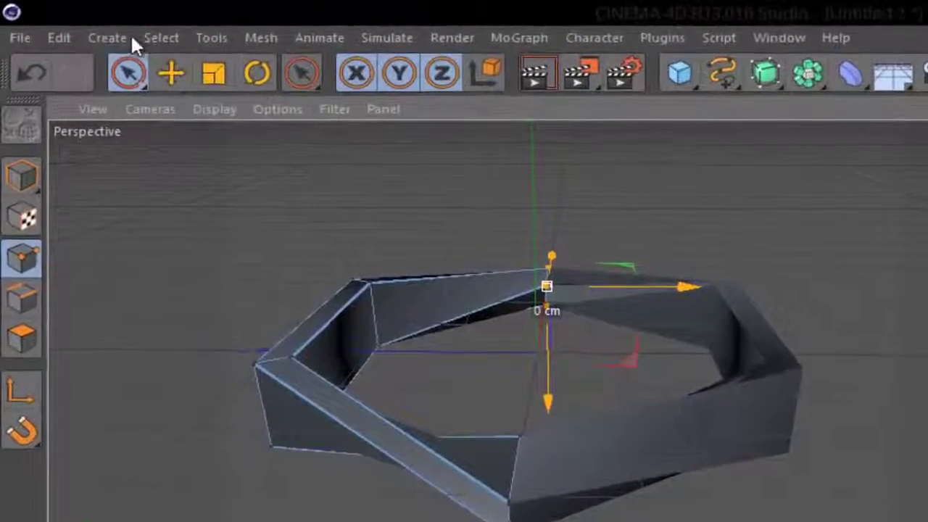
# Add a Connect object and nest both Tube and Tube.1 inside it.
pyautogui.click(107, 38)
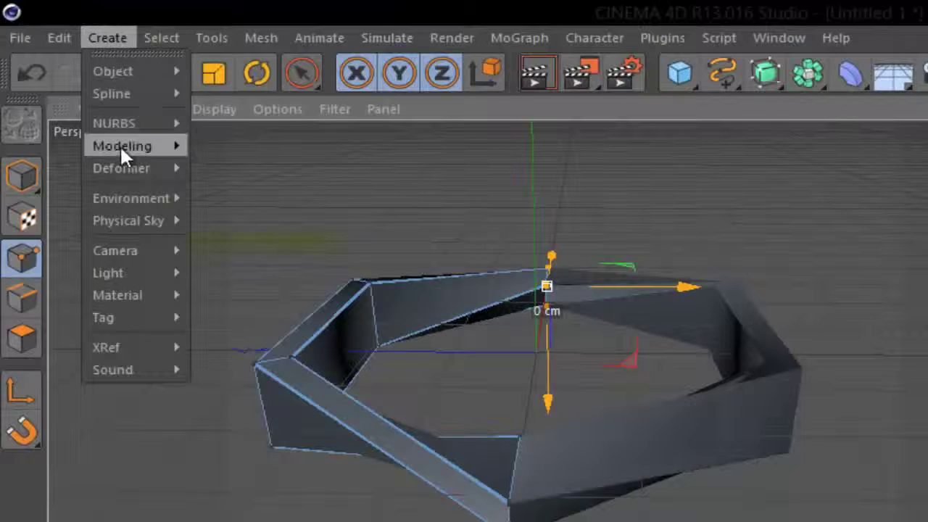
pyautogui.moveTo(122, 145)
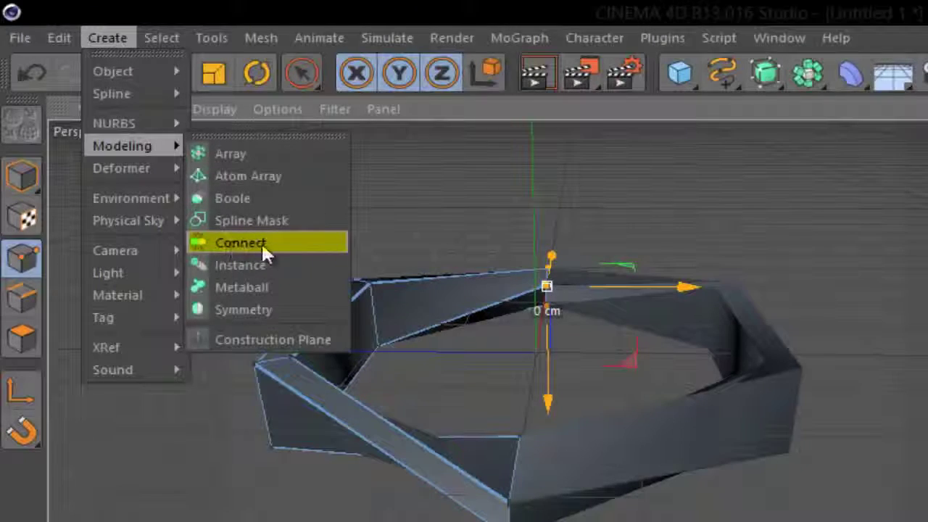
pyautogui.click(203, 247)
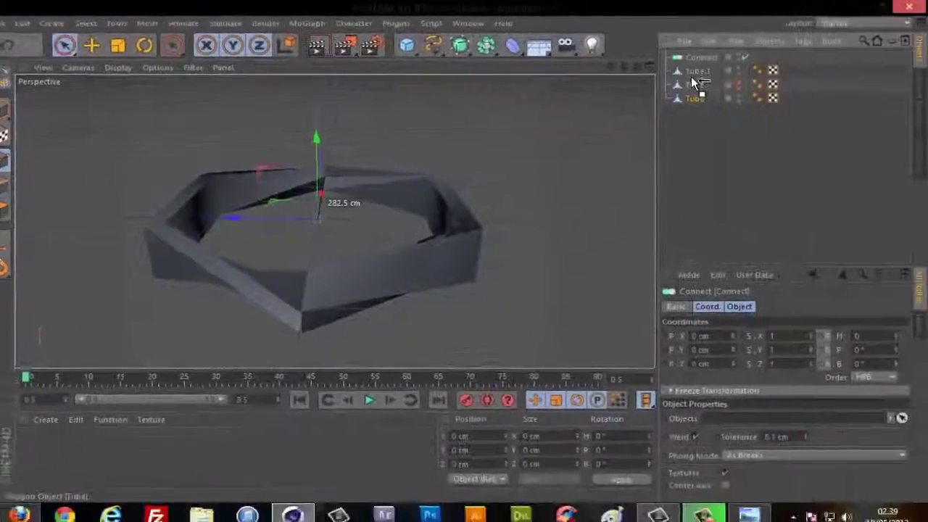
pyautogui.click(692, 81)
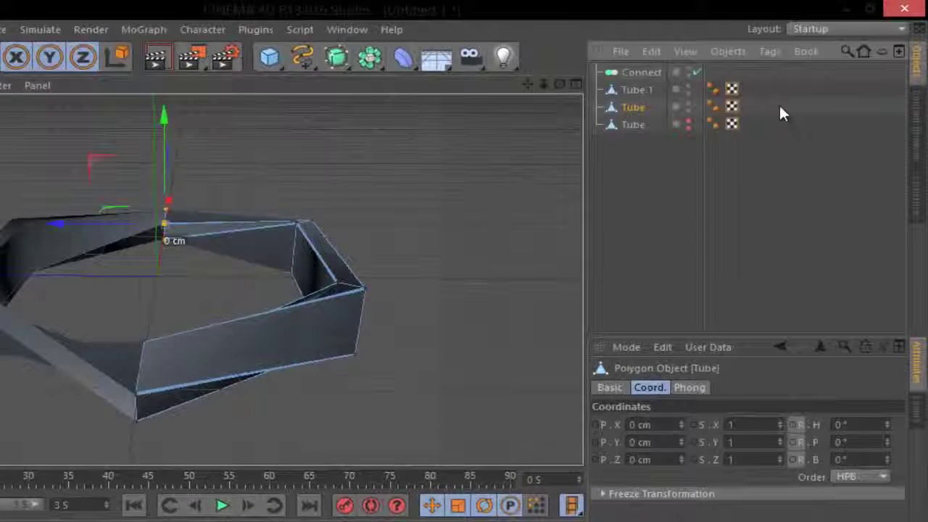
pyautogui.moveTo(713, 105); pyautogui.dragTo(744, 84)
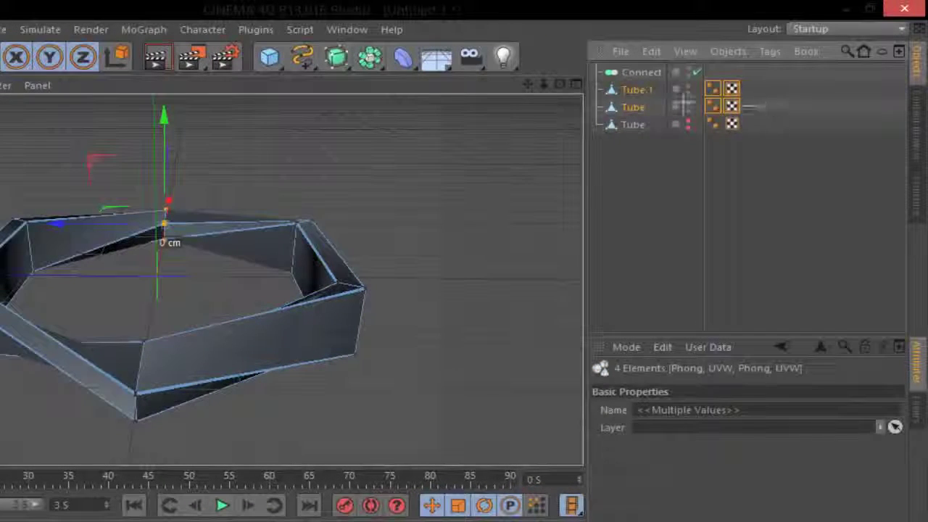
pyautogui.moveTo(636, 89); pyautogui.dragTo(633, 69)
pyautogui.click(635, 71)
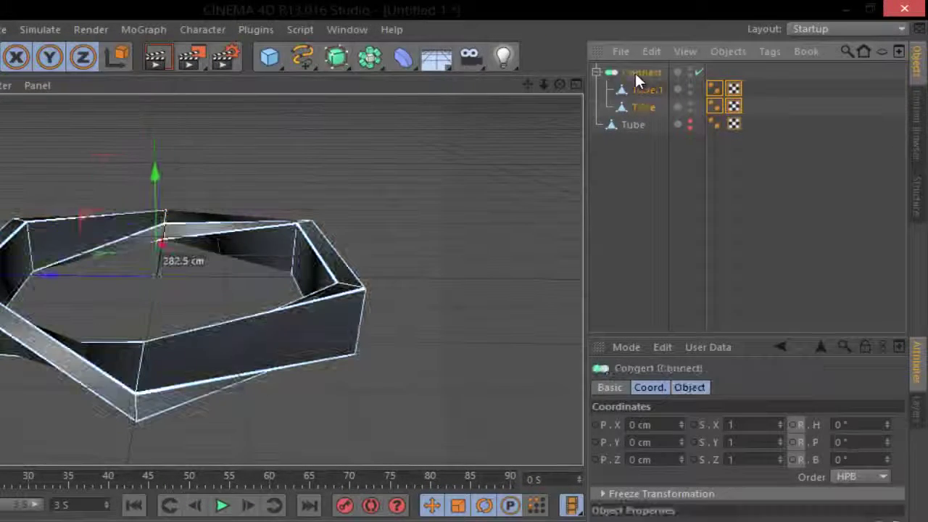
pyautogui.click(644, 211)
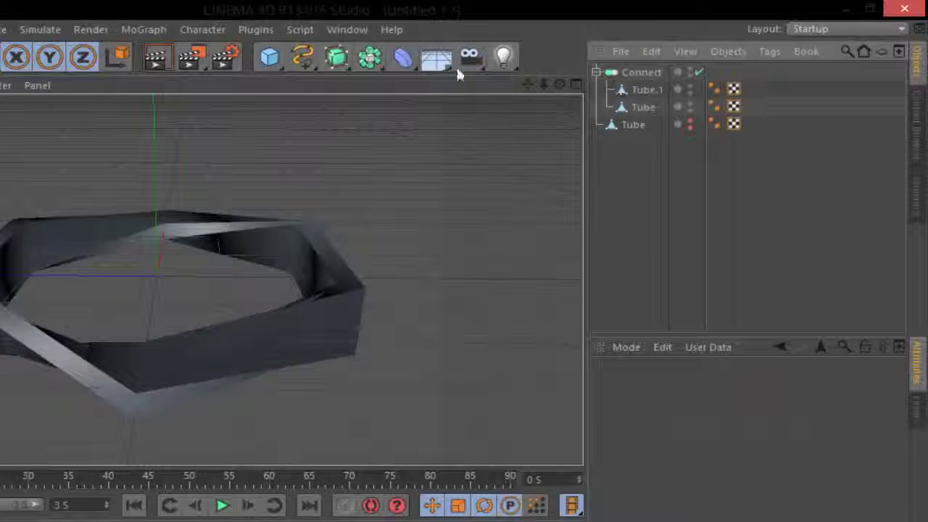
pyautogui.click(336, 62)
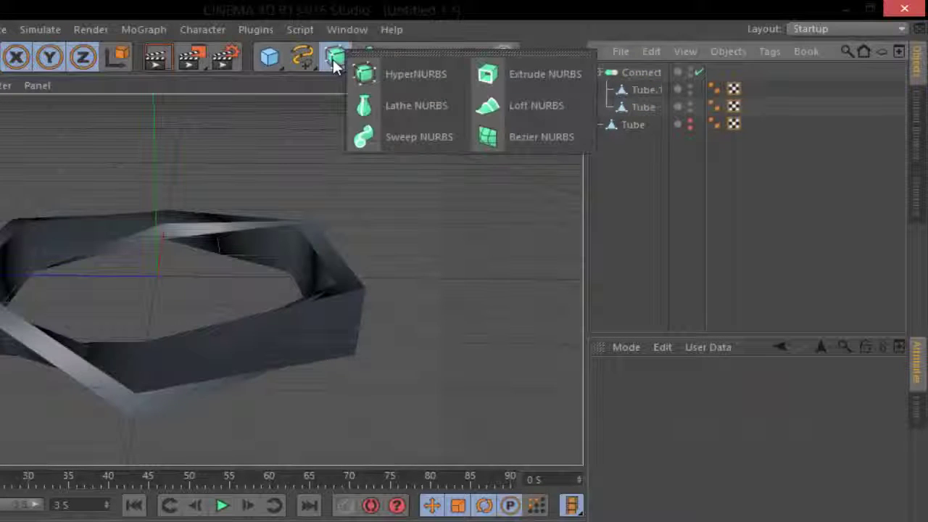
# Put Connect inside a new HyperNURBS with editor and render subdivision both set to 4.
pyautogui.click(395, 74)
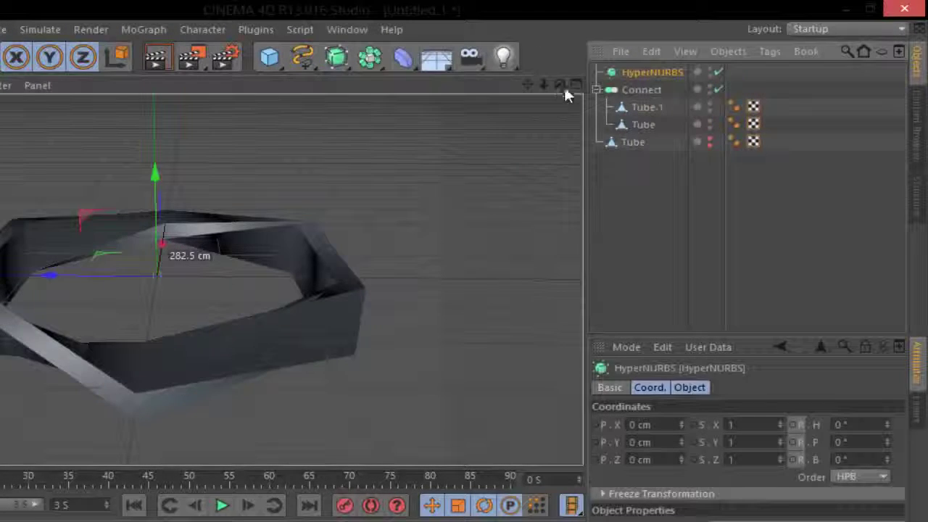
pyautogui.moveTo(627, 97); pyautogui.dragTo(630, 70)
pyautogui.click(630, 70)
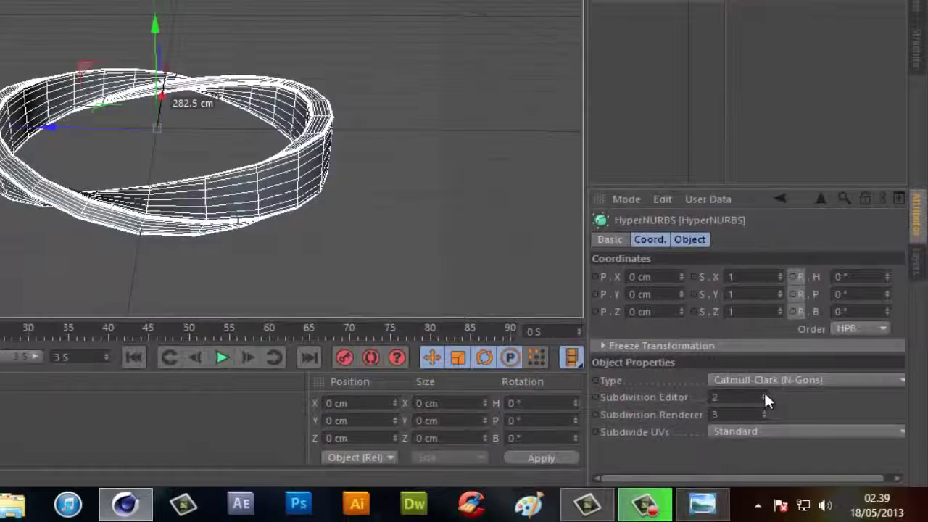
pyautogui.click(764, 394)
pyautogui.click(764, 394)
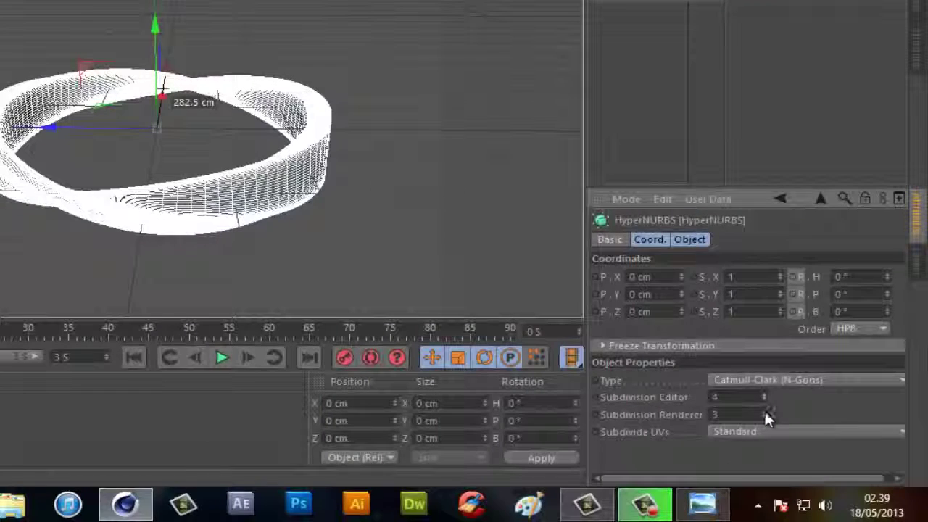
pyautogui.click(766, 413)
pyautogui.click(365, 224)
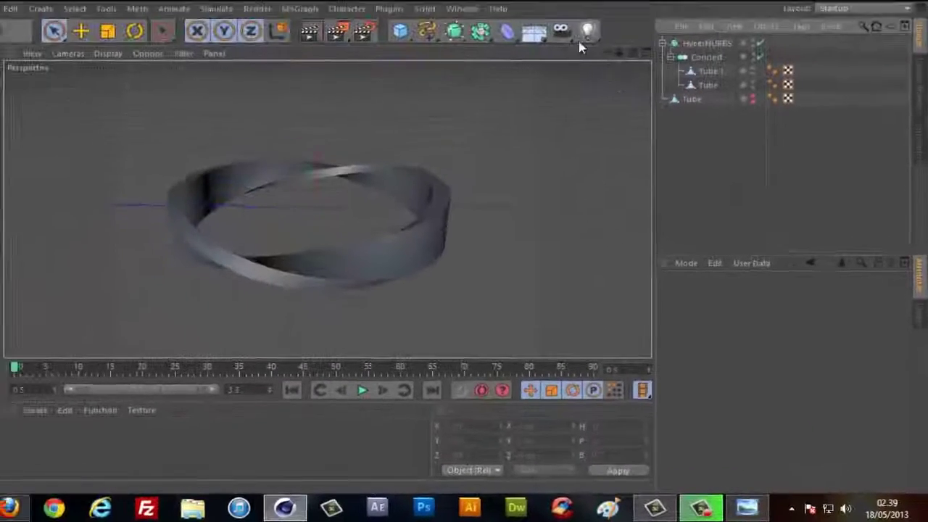
# Orbit to view the ring side-on, then maximize the Right viewport.
pyautogui.keyDown('alt'); pyautogui.moveTo(451, 248); pyautogui.dragTo(464, 248); pyautogui.keyUp('alt')
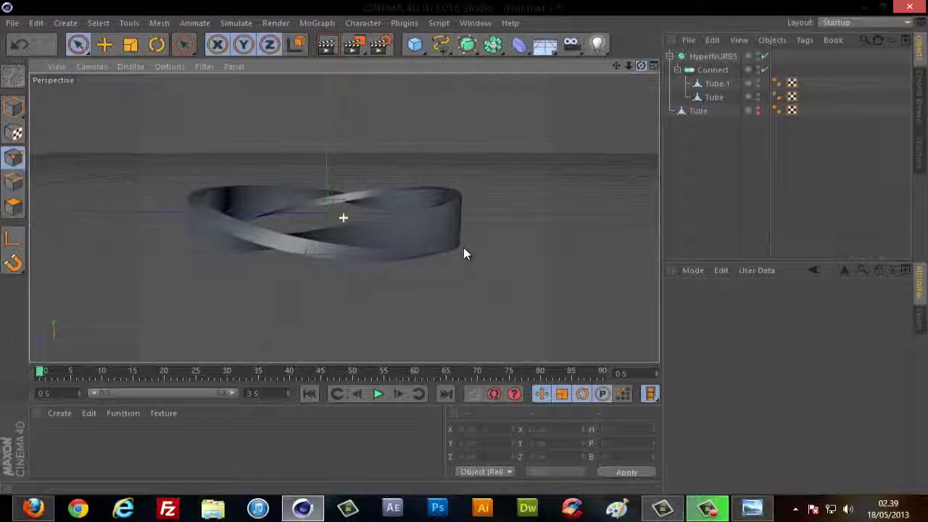
pyautogui.keyDown('alt'); pyautogui.moveTo(464, 248); pyautogui.dragTo(465, 249); pyautogui.keyUp('alt')
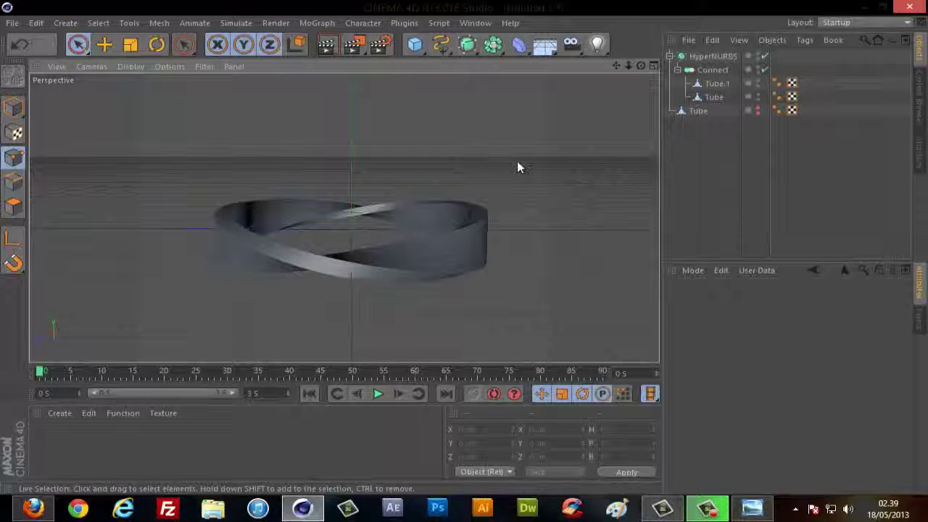
pyautogui.middleClick(334, 160)
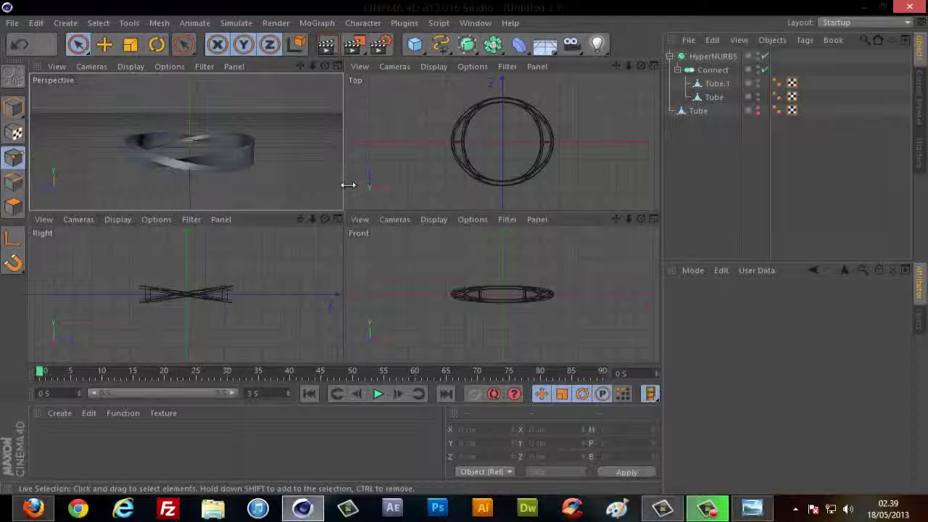
pyautogui.middleClick(209, 263)
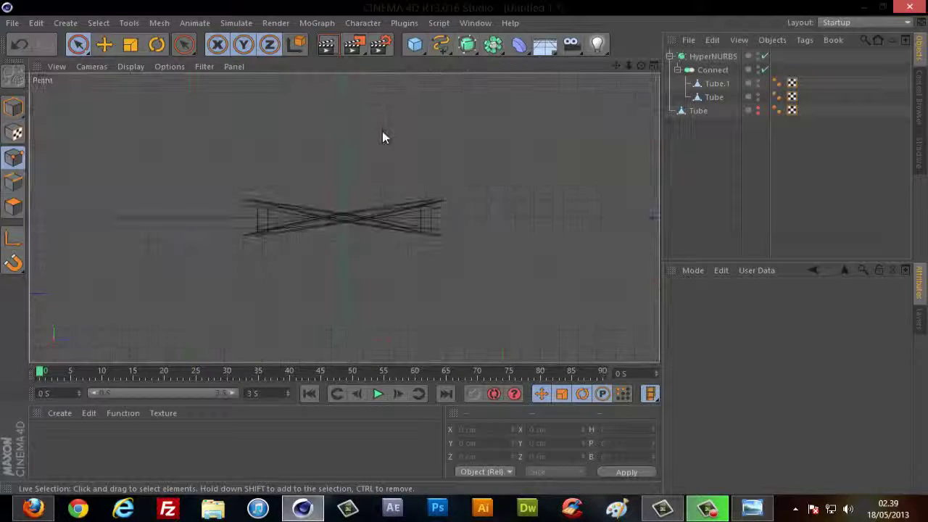
# Draw a linear spline in the Right view through three points: top, bottom, then far left.
pyautogui.click(441, 46)
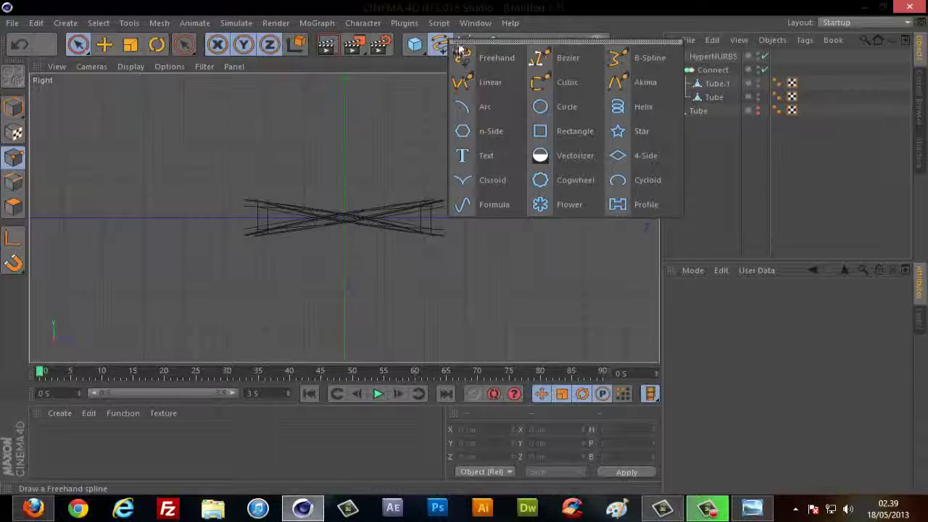
pyautogui.click(472, 84)
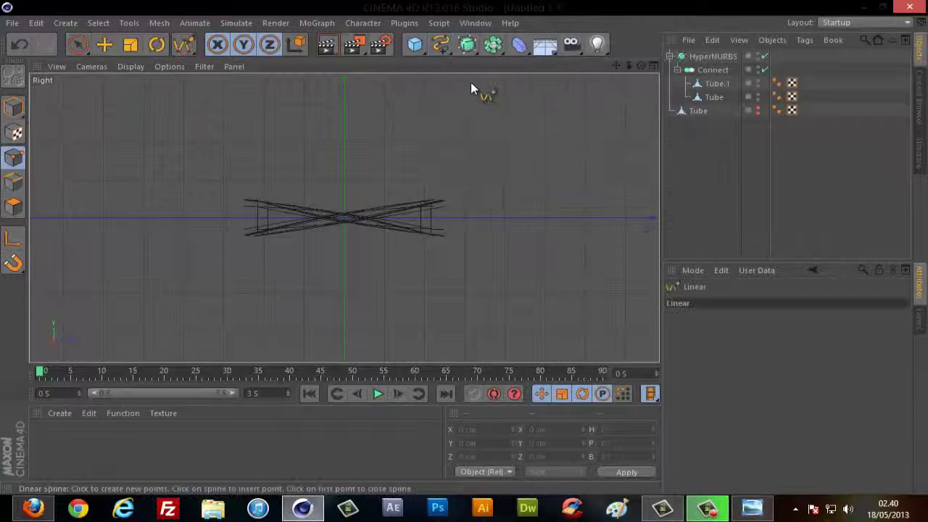
pyautogui.click(544, 84)
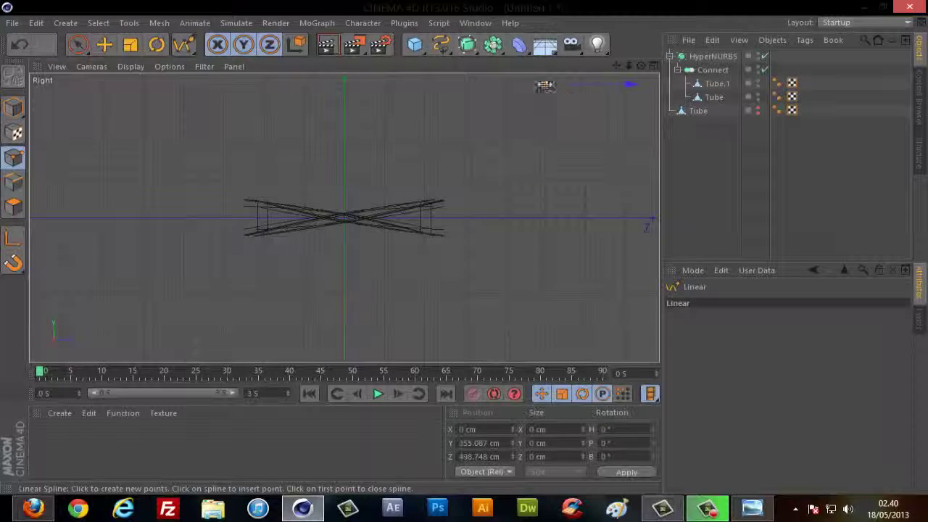
pyautogui.click(544, 295)
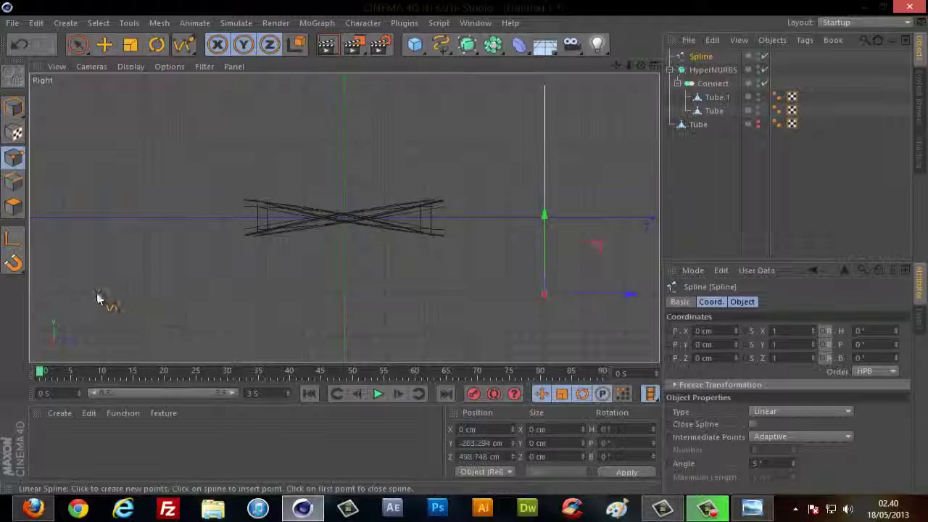
pyautogui.click(63, 293)
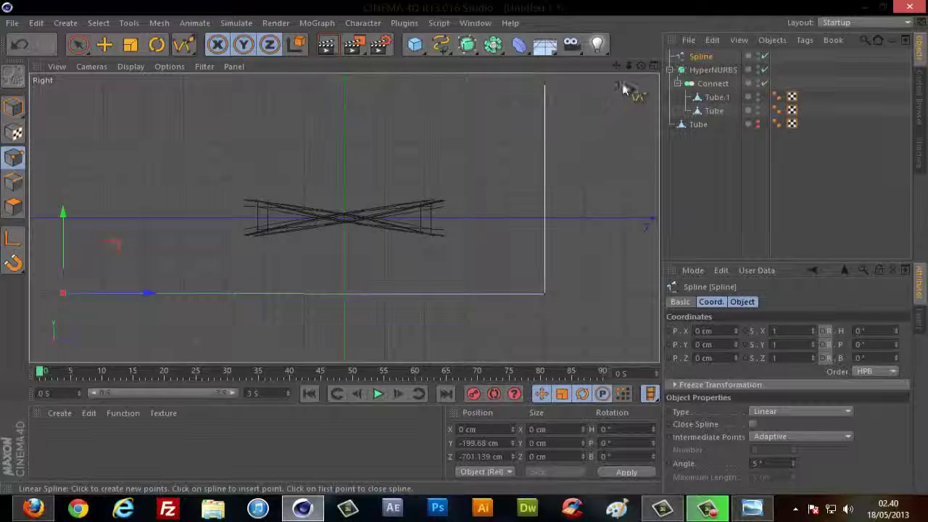
pyautogui.moveTo(620, 66); pyautogui.dragTo(465, 253)
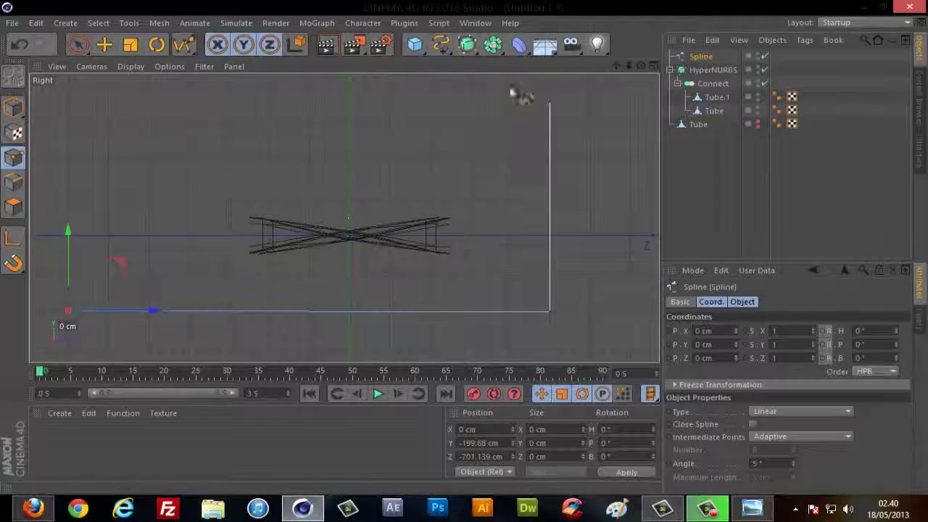
# Insert four points with Create Point, two on the vertical leg and two on the floor leg.
pyautogui.rightClick(181, 218)
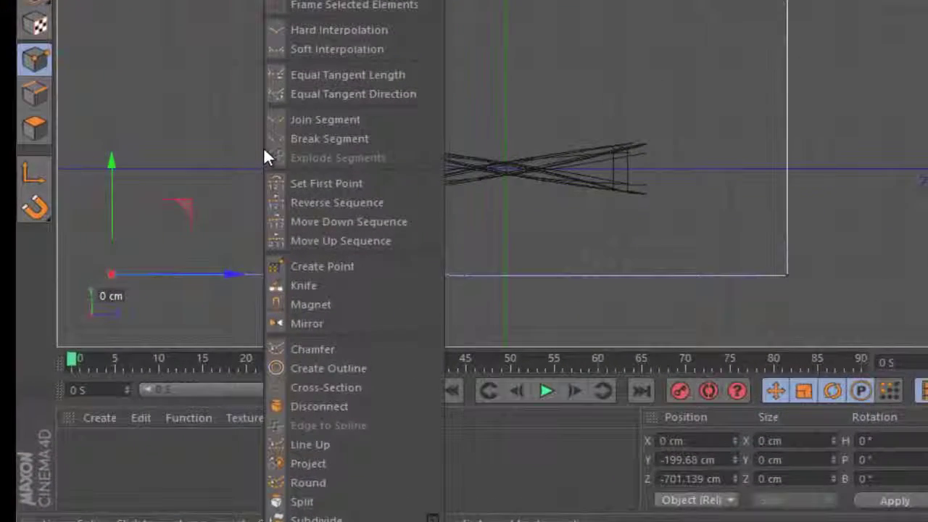
pyautogui.click(326, 268)
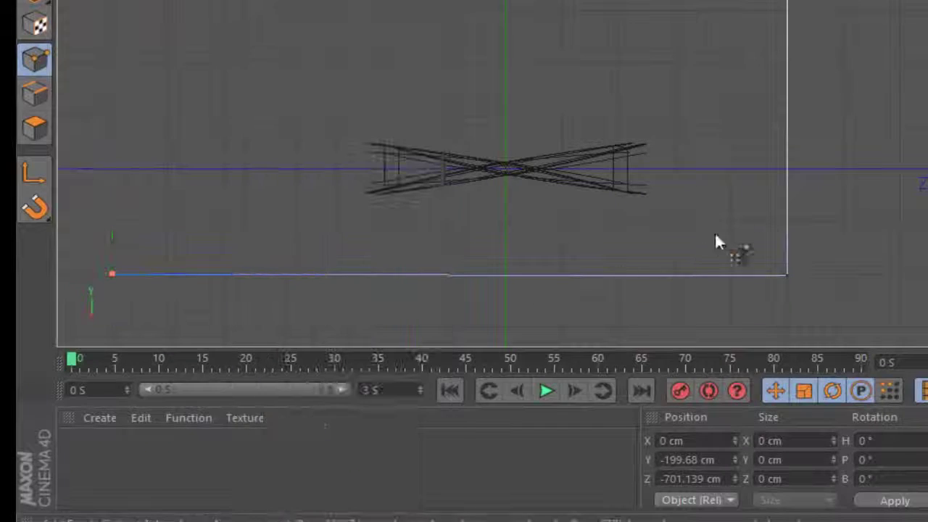
pyautogui.click(787, 211)
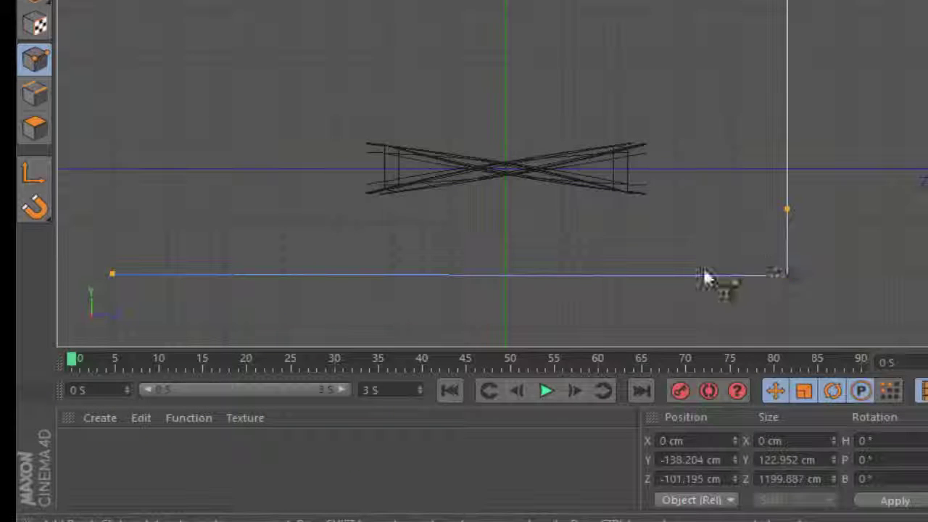
pyautogui.click(567, 275)
pyautogui.click(787, 46)
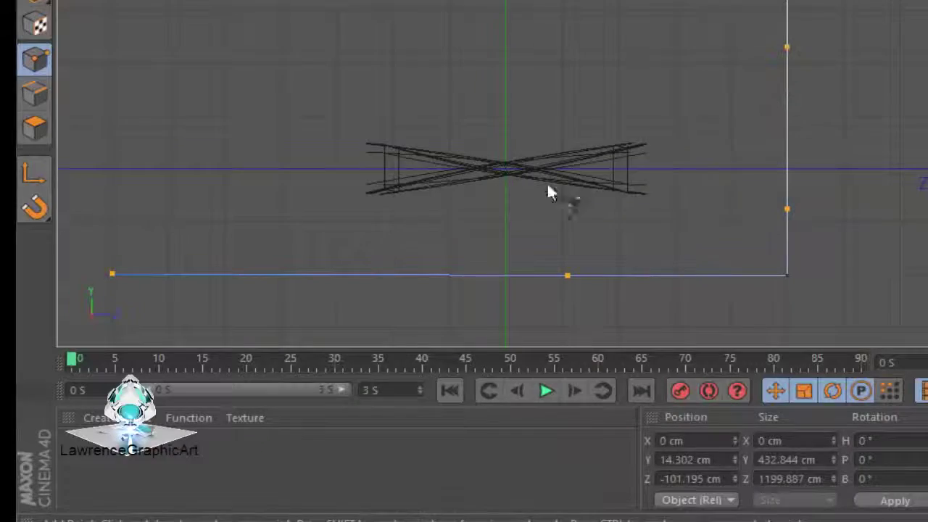
pyautogui.click(293, 275)
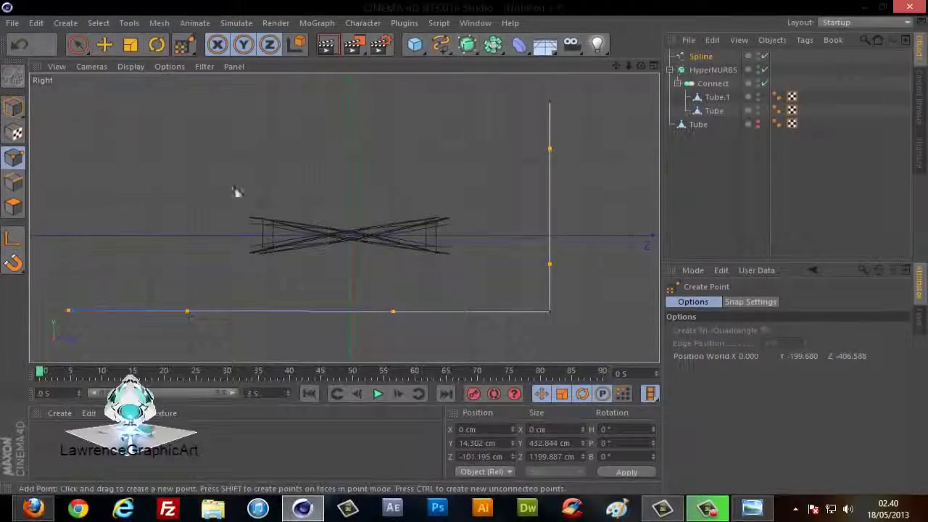
# Change the Spline's type from Linear to B-Spline, briefly trying Bezier before returning.
pyautogui.click(697, 54)
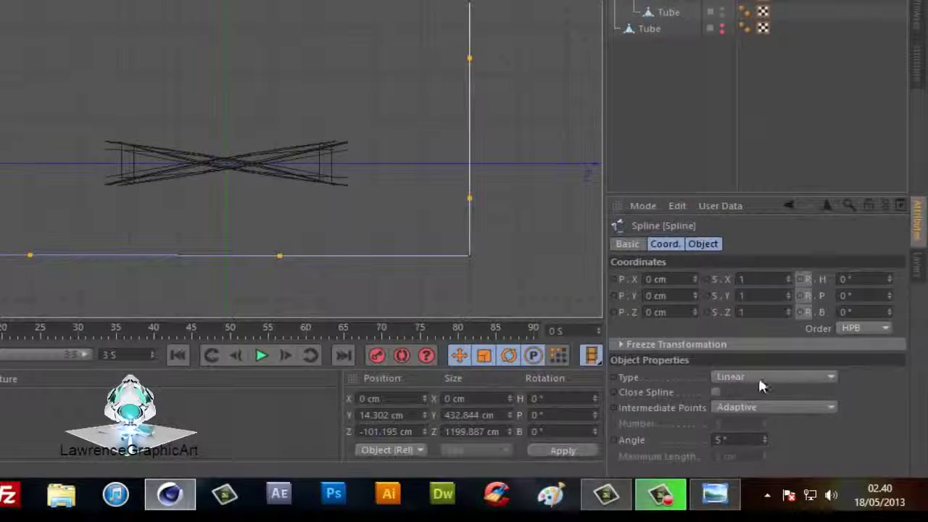
pyautogui.click(762, 384)
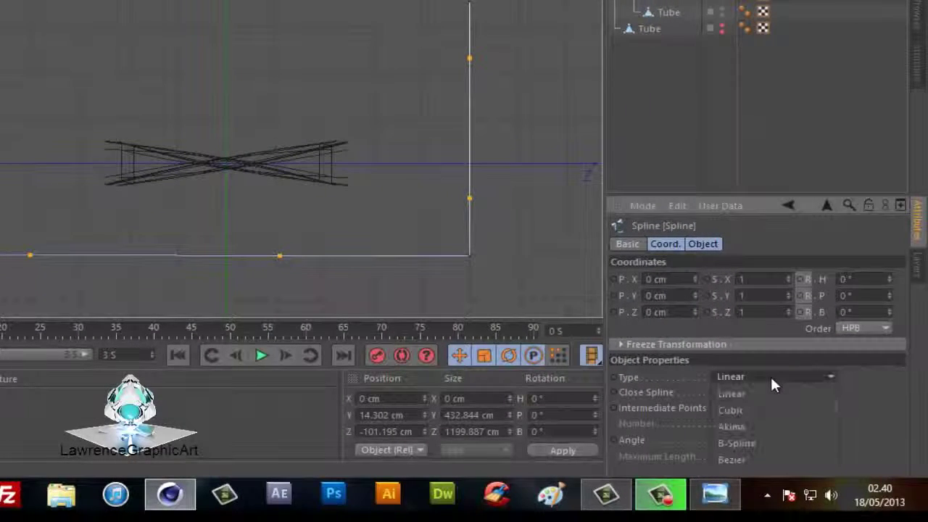
pyautogui.click(761, 444)
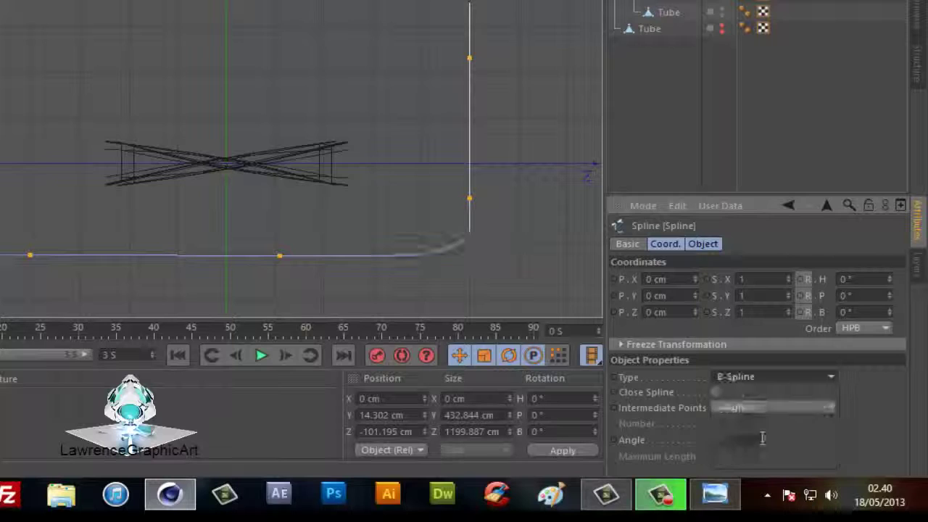
pyautogui.click(756, 375)
pyautogui.click(747, 453)
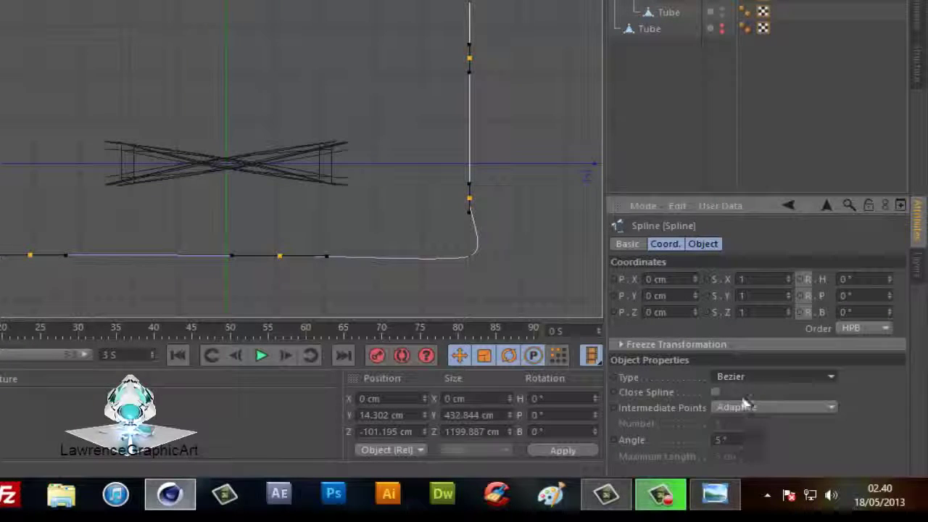
pyautogui.click(742, 377)
pyautogui.click(766, 444)
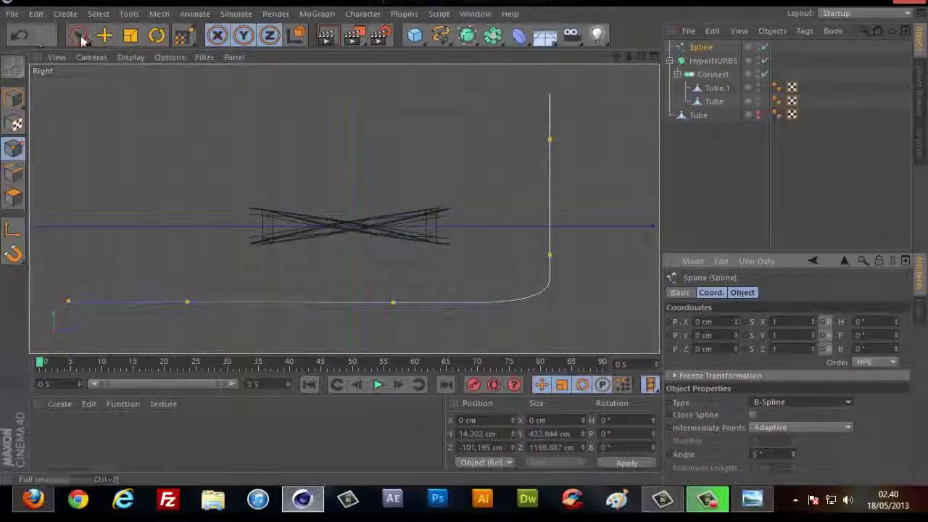
# In point mode, raise the lower wall point to reshape the backdrop corner.
pyautogui.click(80, 36)
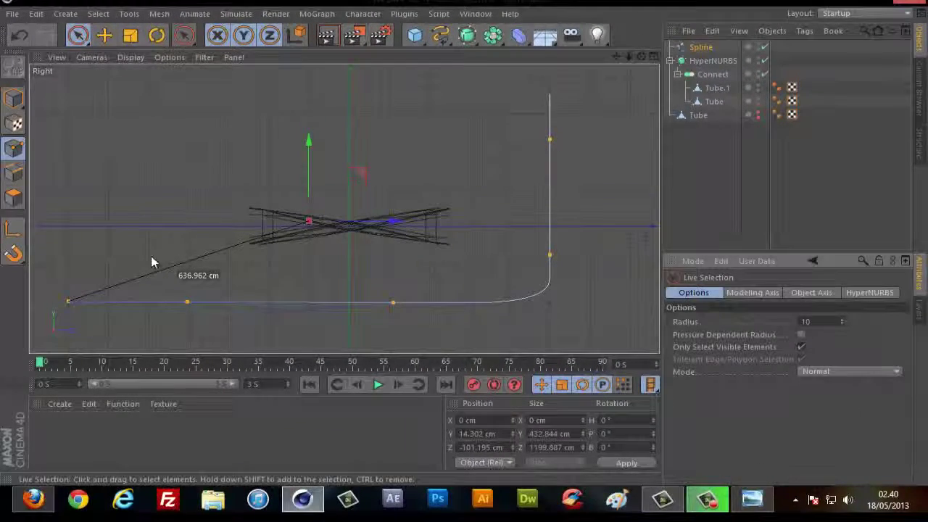
pyautogui.click(69, 303)
pyautogui.click(550, 94)
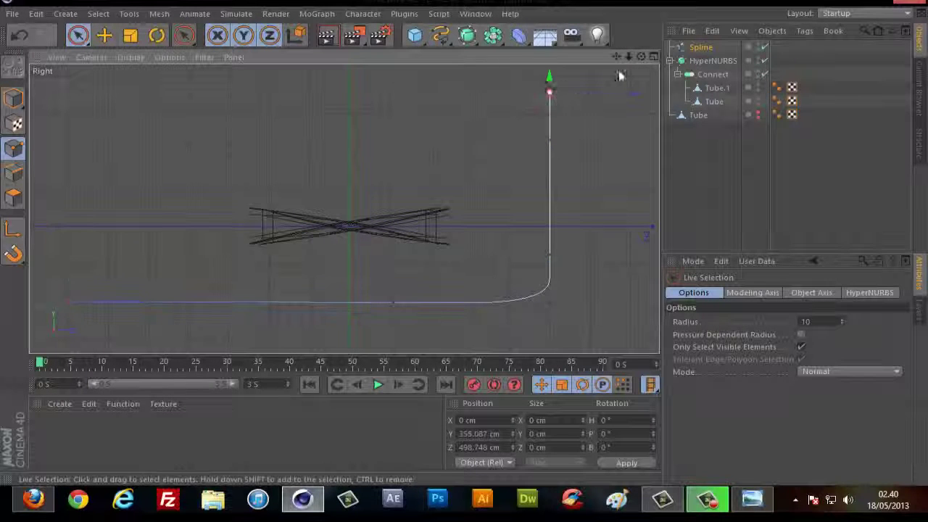
pyautogui.moveTo(630, 57)
pyautogui.mouseDown()
pyautogui.moveTo(464, 97)
pyautogui.moveTo(462, 34)
pyautogui.mouseUp()
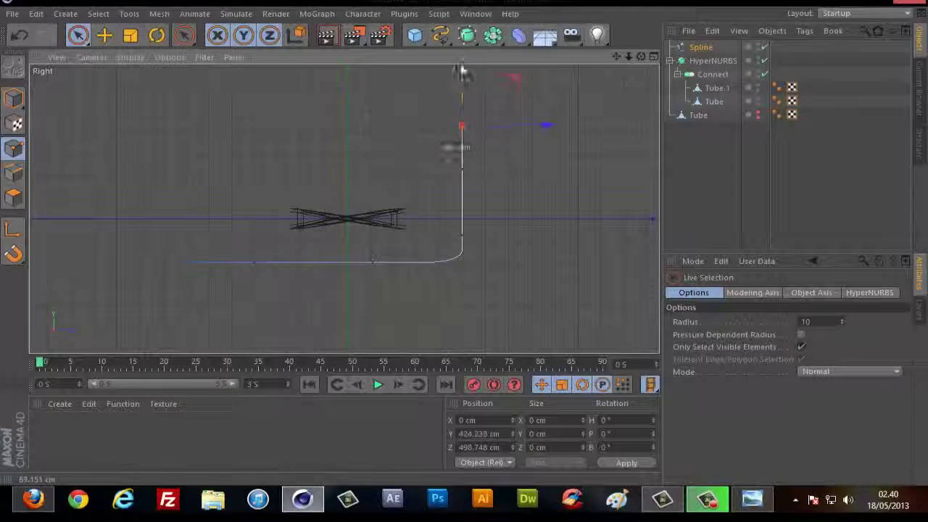
pyautogui.click(462, 170)
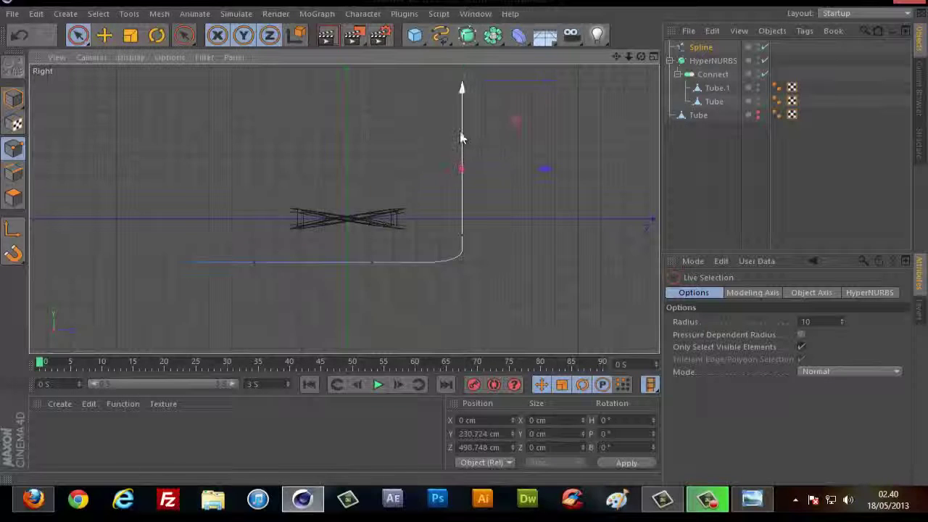
pyautogui.click(461, 237)
pyautogui.moveTo(464, 179); pyautogui.dragTo(462, 124)
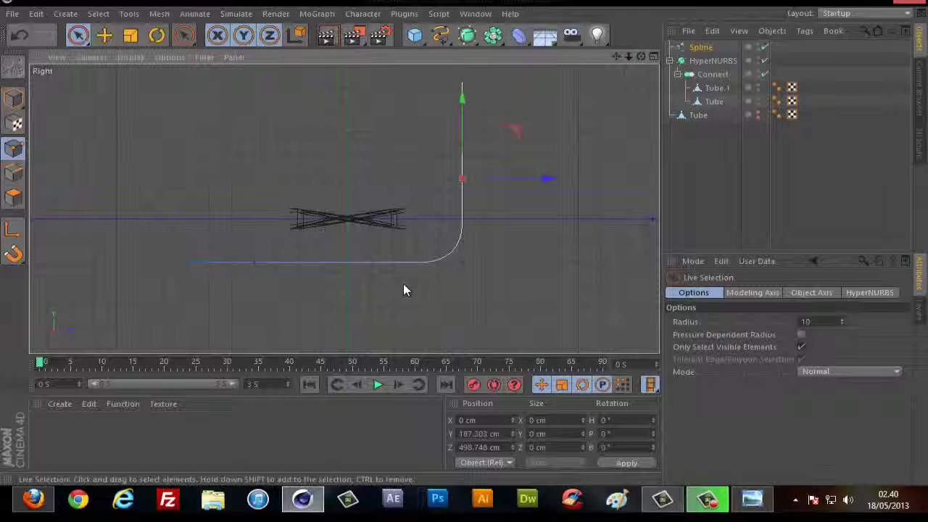
# Move the floor points leftward, extending the floor much further out.
pyautogui.click(374, 262)
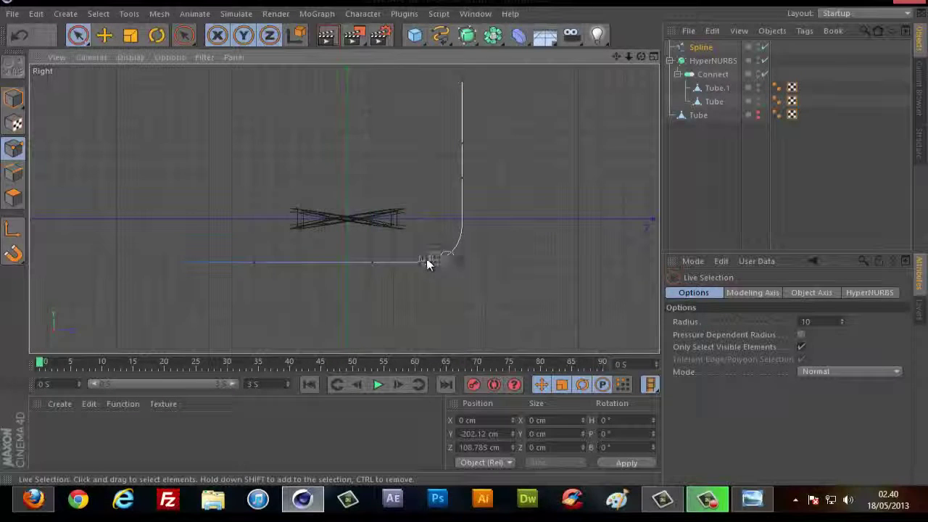
pyautogui.moveTo(457, 263); pyautogui.dragTo(433, 268)
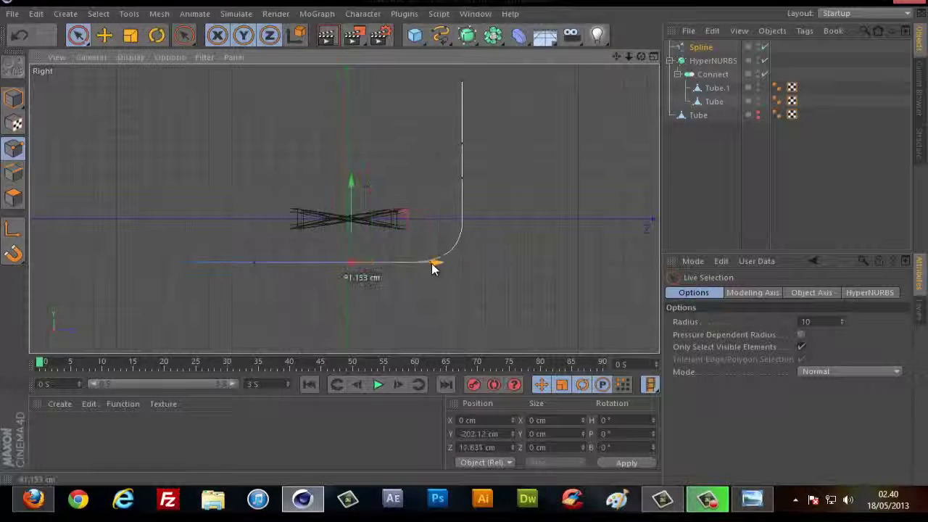
pyautogui.click(183, 263)
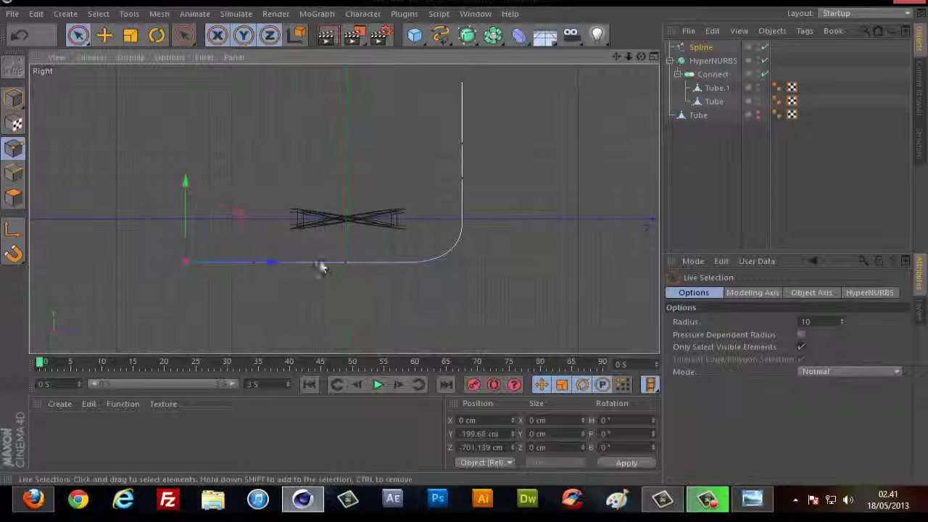
pyautogui.moveTo(275, 262); pyautogui.dragTo(203, 269)
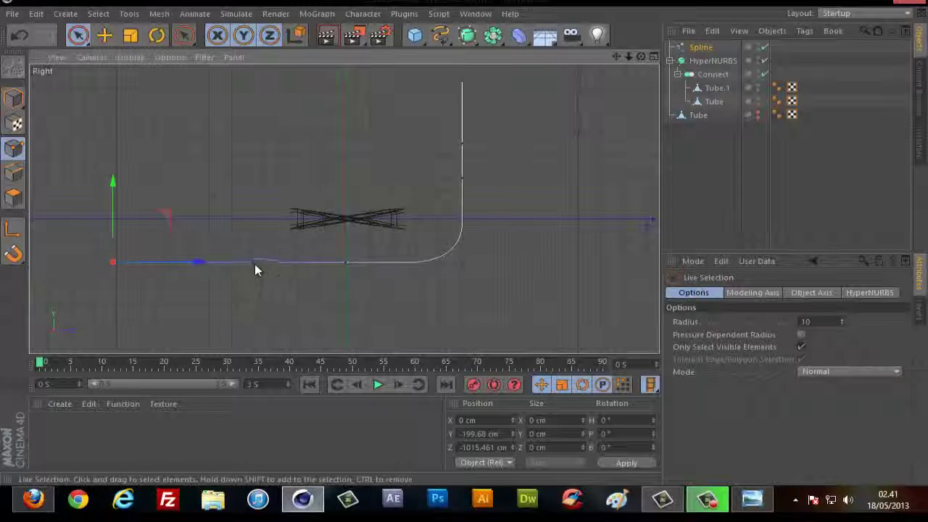
pyautogui.click(254, 263)
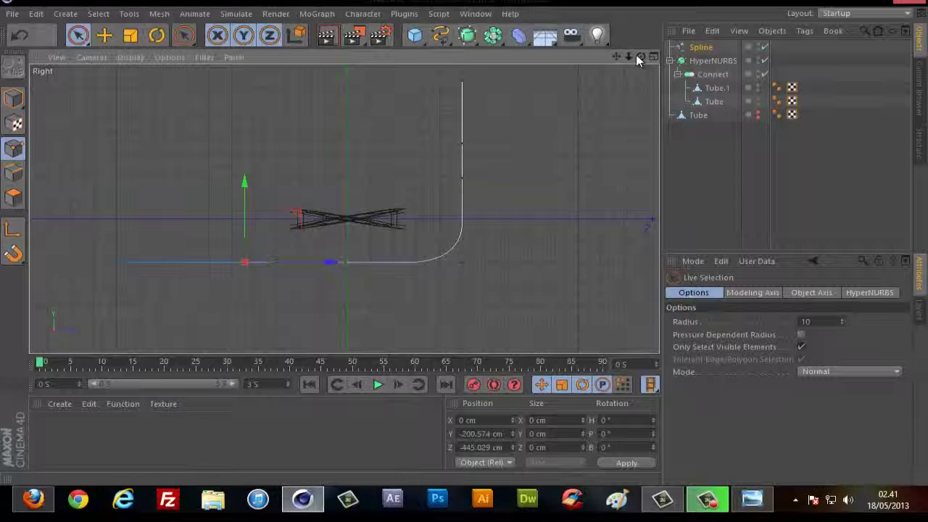
# Raise the top spline point to make the wall taller.
pyautogui.moveTo(617, 56); pyautogui.dragTo(606, 73)
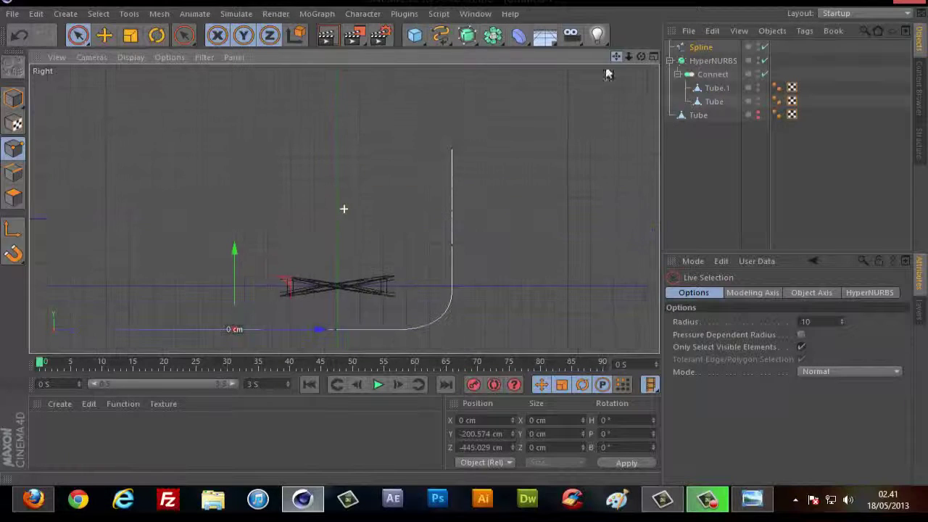
pyautogui.click(449, 155)
pyautogui.moveTo(450, 105); pyautogui.dragTo(451, 73)
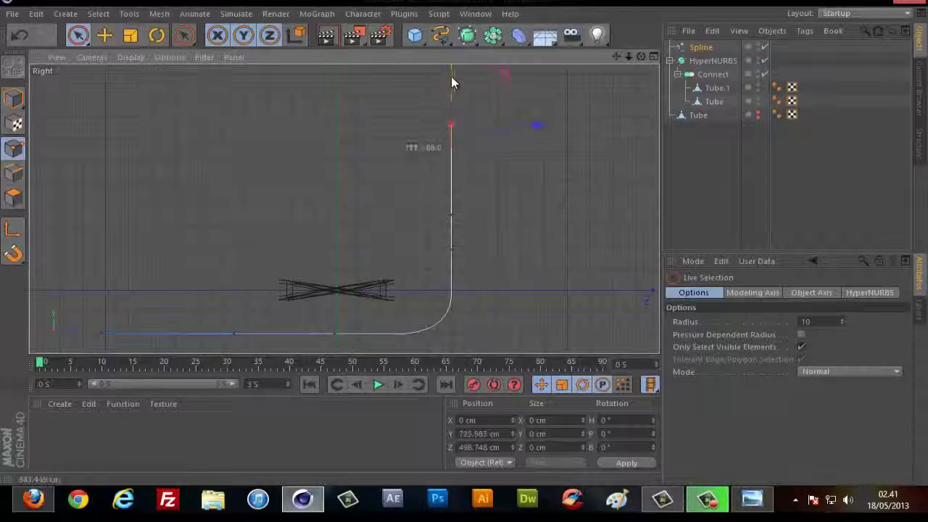
pyautogui.moveTo(617, 57); pyautogui.dragTo(475, 198)
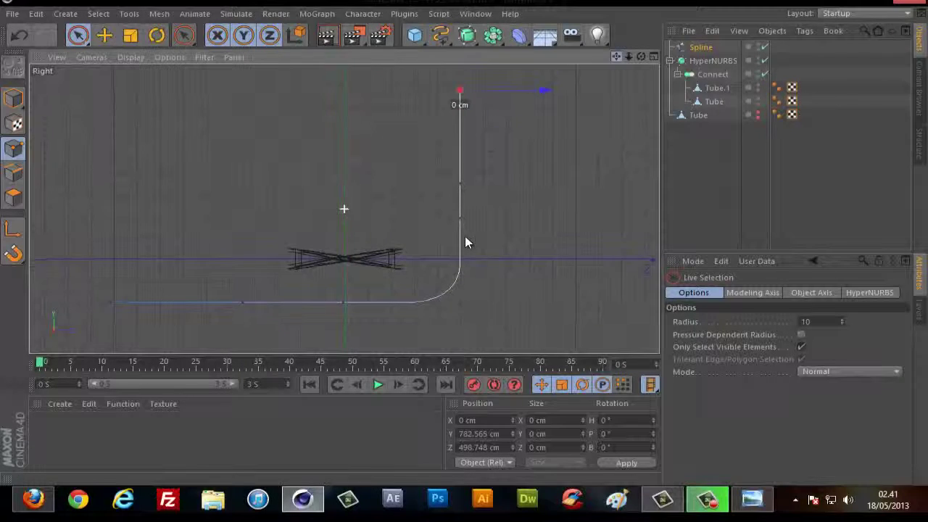
# Return to the Perspective view, zoom out over the scene and select the Spline.
pyautogui.middleClick(400, 195)
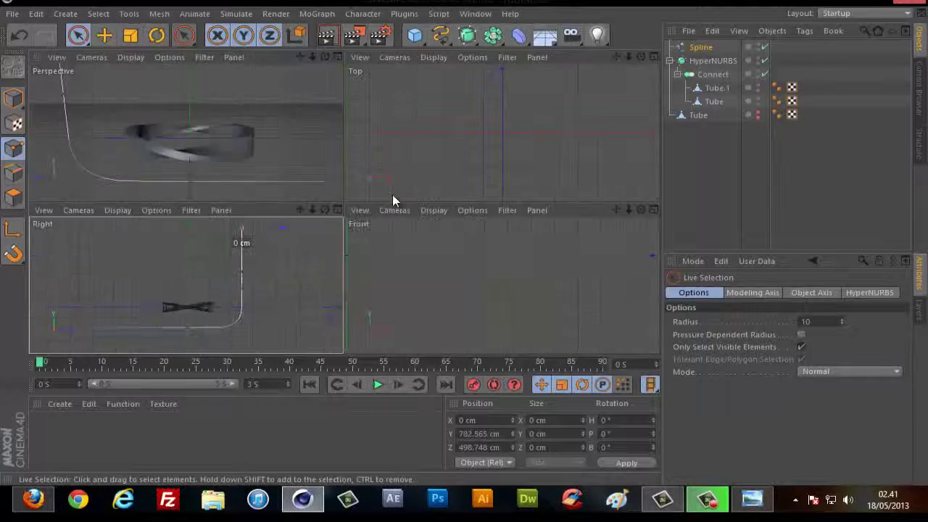
pyautogui.middleClick(280, 138)
pyautogui.moveTo(630, 58); pyautogui.dragTo(464, 239)
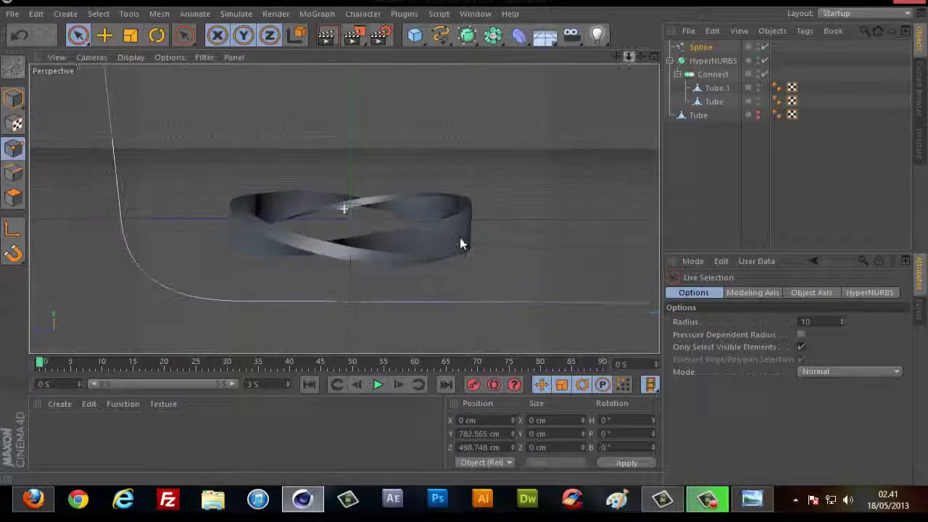
pyautogui.moveTo(639, 58); pyautogui.dragTo(465, 240)
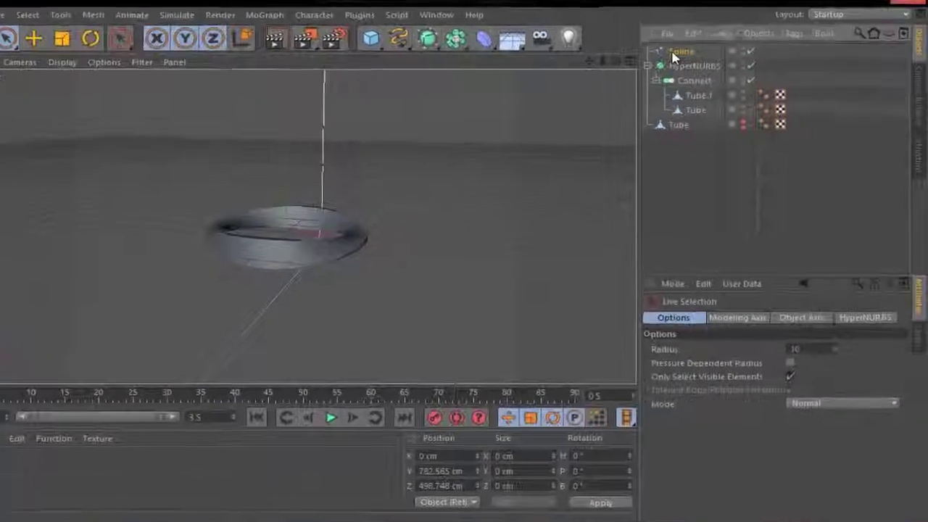
pyautogui.click(707, 46)
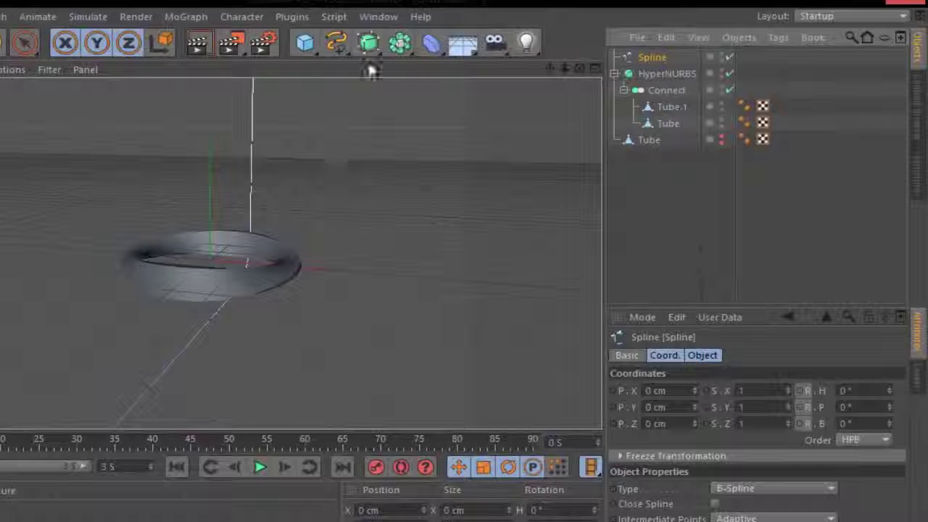
pyautogui.click(369, 43)
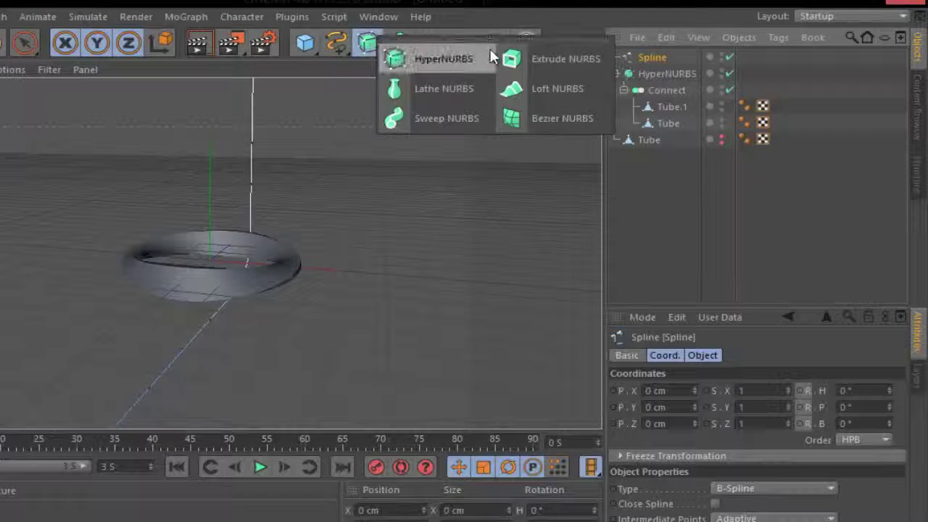
# Add an Extrude NURBS containing the Spline and set its Z movement to 0 cm.
pyautogui.click(567, 58)
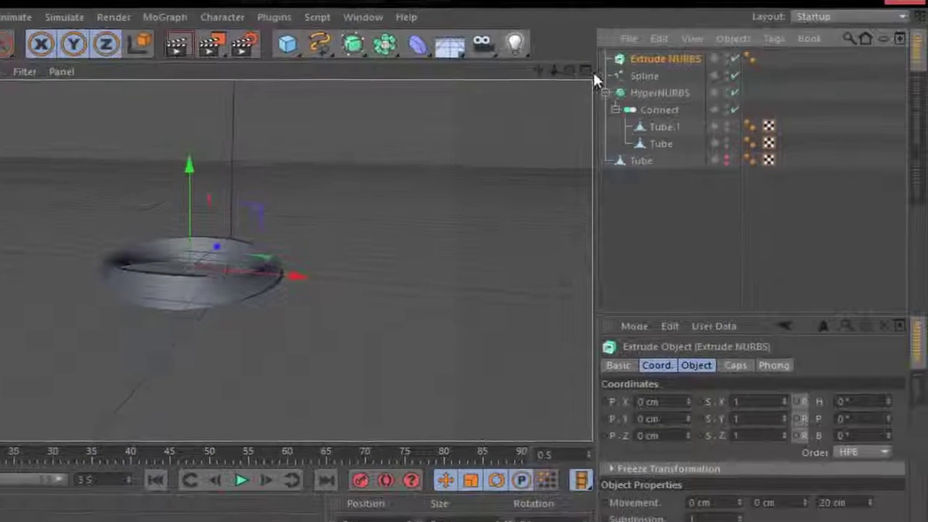
pyautogui.moveTo(621, 81)
pyautogui.mouseDown()
pyautogui.moveTo(622, 95)
pyautogui.moveTo(629, 64)
pyautogui.mouseUp()
pyautogui.click(629, 64)
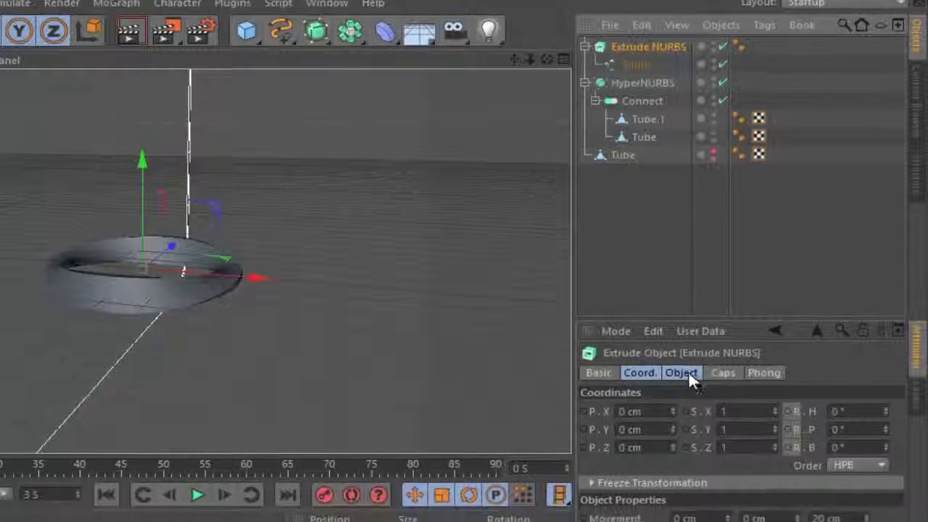
pyautogui.click(685, 294)
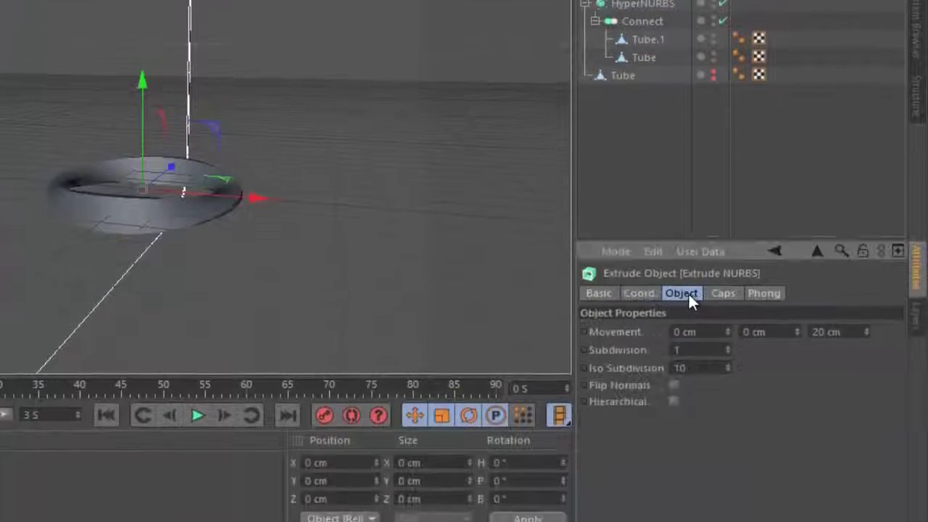
pyautogui.click(868, 266)
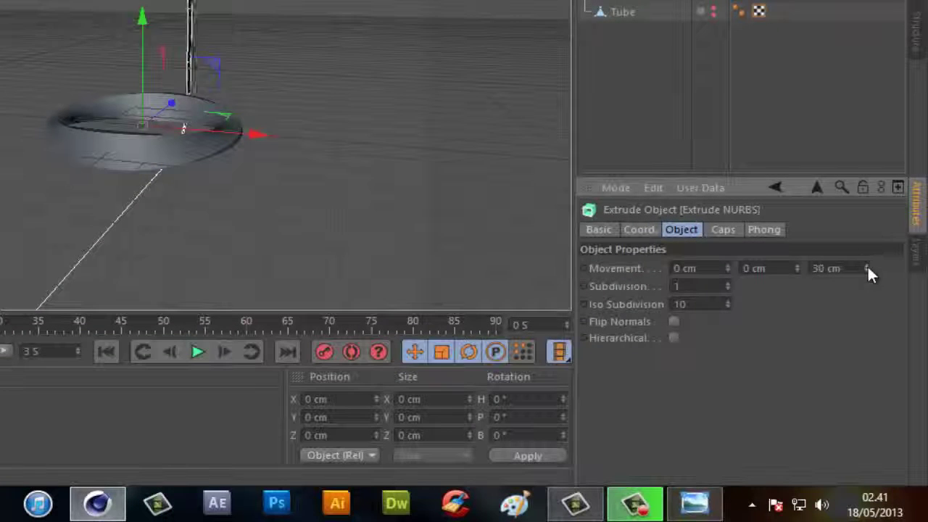
pyautogui.moveTo(868, 266)
pyautogui.mouseDown()
pyautogui.moveTo(863, 302)
pyautogui.moveTo(867, 271)
pyautogui.moveTo(703, 269)
pyautogui.mouseUp()
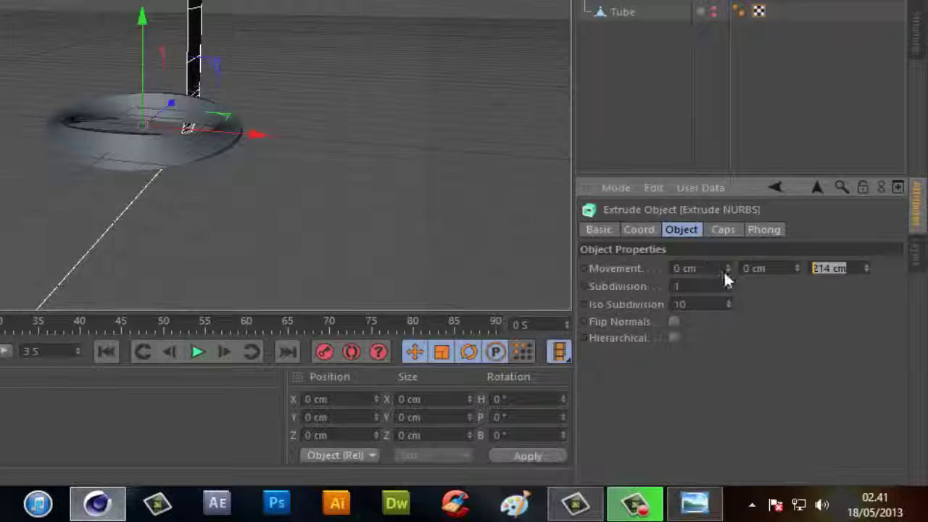
pyautogui.write('0')
pyautogui.press('Return')
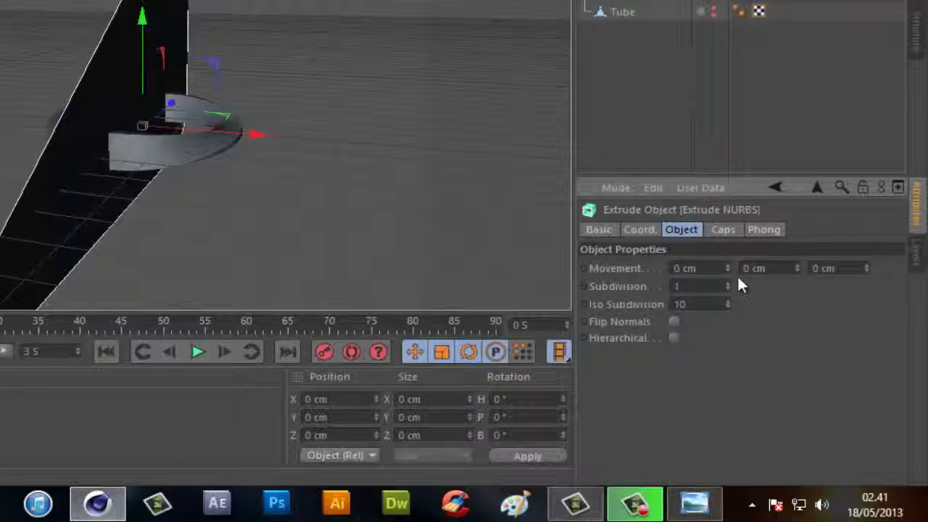
# Set the extrusion's X movement to 2302 cm and slide the backdrop left behind the ring.
pyautogui.moveTo(728, 267); pyautogui.dragTo(735, 211)
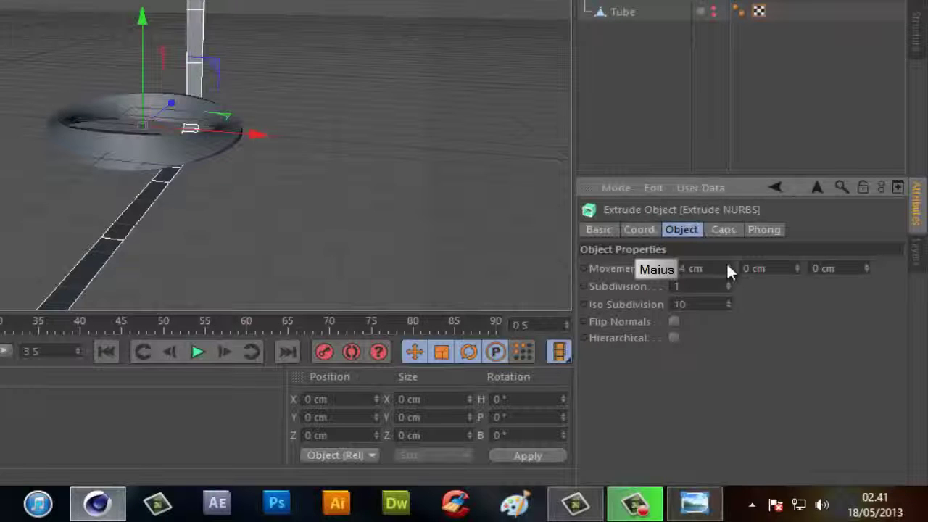
pyautogui.moveTo(728, 270)
pyautogui.mouseDown()
pyautogui.moveTo(729, 303)
pyautogui.moveTo(731, 268)
pyautogui.moveTo(718, 294)
pyautogui.moveTo(735, 251)
pyautogui.moveTo(731, 265)
pyautogui.mouseUp()
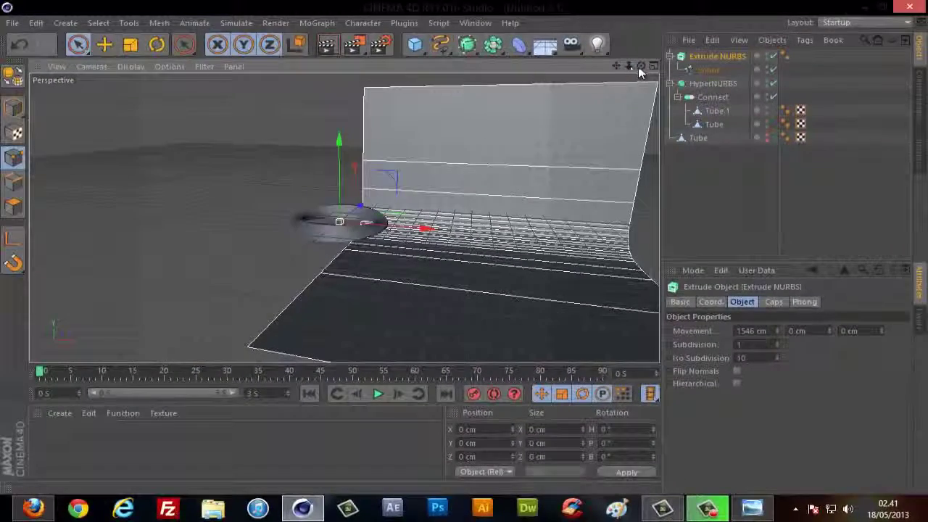
pyautogui.moveTo(616, 66)
pyautogui.mouseDown()
pyautogui.moveTo(782, 332)
pyautogui.moveTo(777, 324)
pyautogui.mouseUp()
pyautogui.click(767, 331)
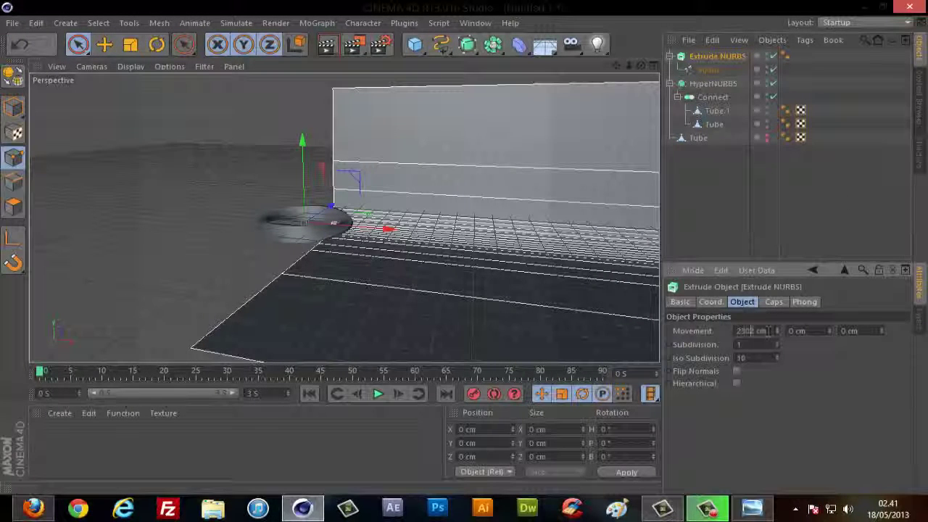
pyautogui.click(705, 57)
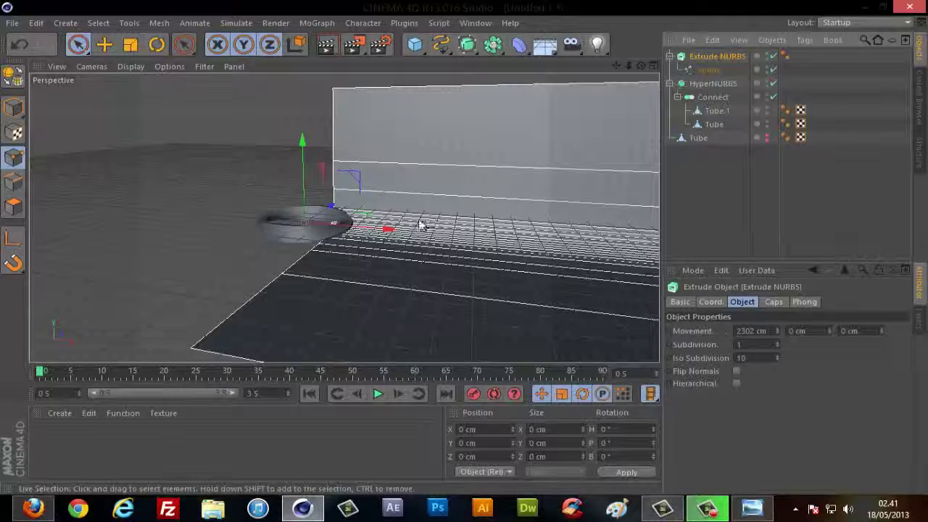
pyautogui.moveTo(390, 232); pyautogui.dragTo(196, 209)
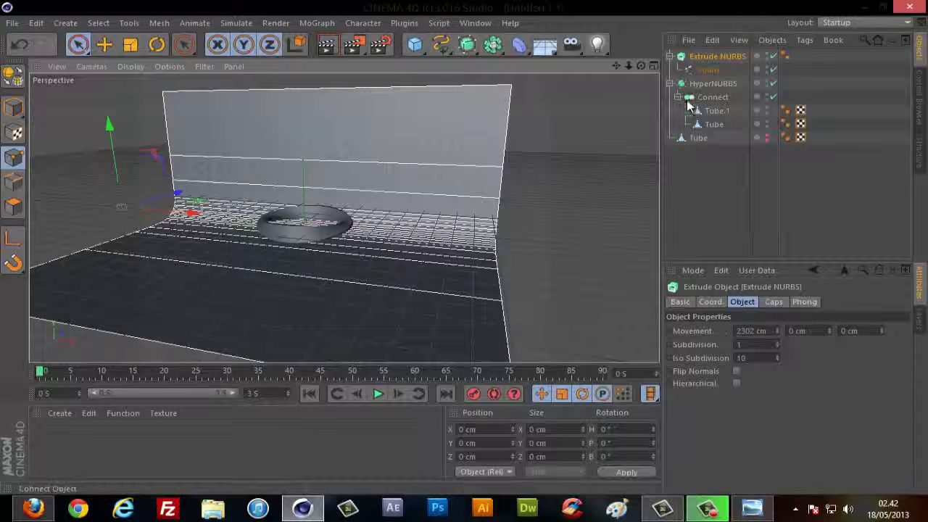
# Select and frame the ring, test-tilting it twice and undoing each rotation.
pyautogui.click(707, 84)
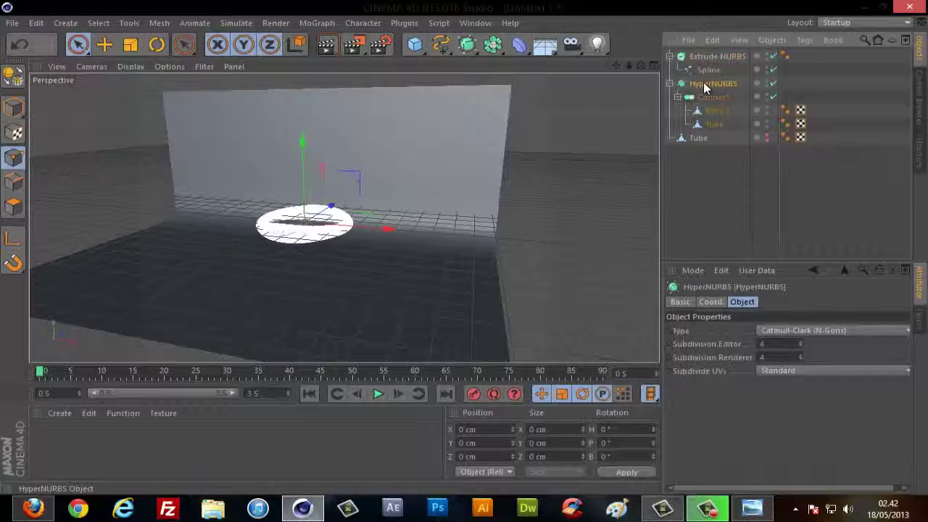
pyautogui.press('o')
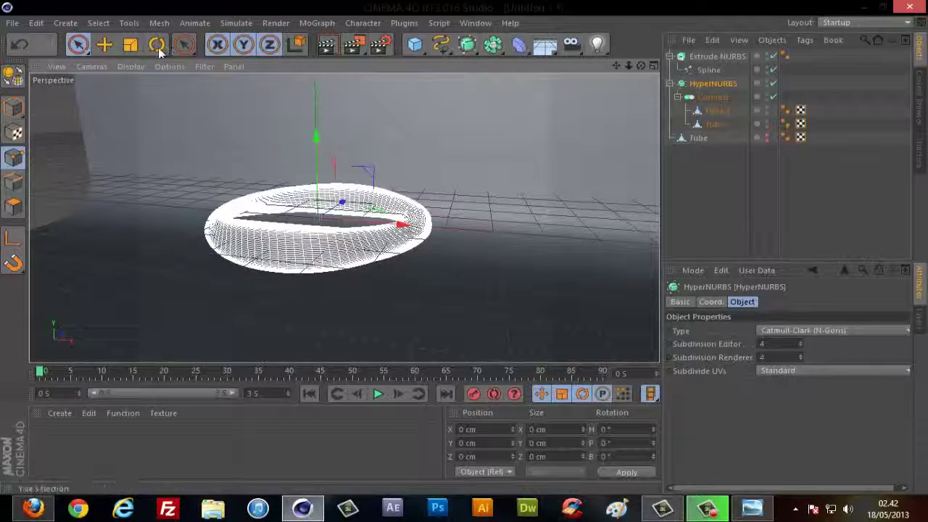
pyautogui.click(156, 44)
pyautogui.moveTo(252, 226); pyautogui.dragTo(332, 232)
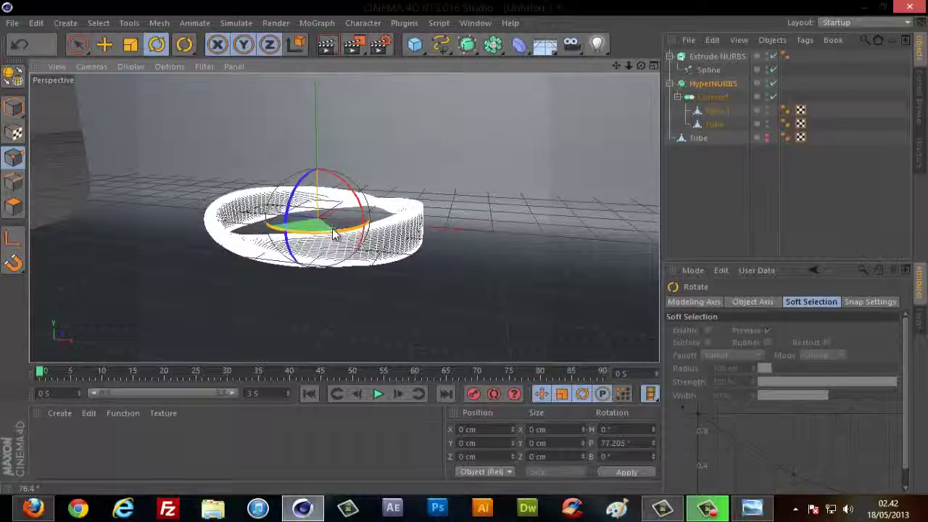
pyautogui.hotkey('ctrl', 'z')
pyautogui.moveTo(641, 66)
pyautogui.mouseDown()
pyautogui.moveTo(464, 253)
pyautogui.moveTo(501, 138)
pyautogui.mouseUp()
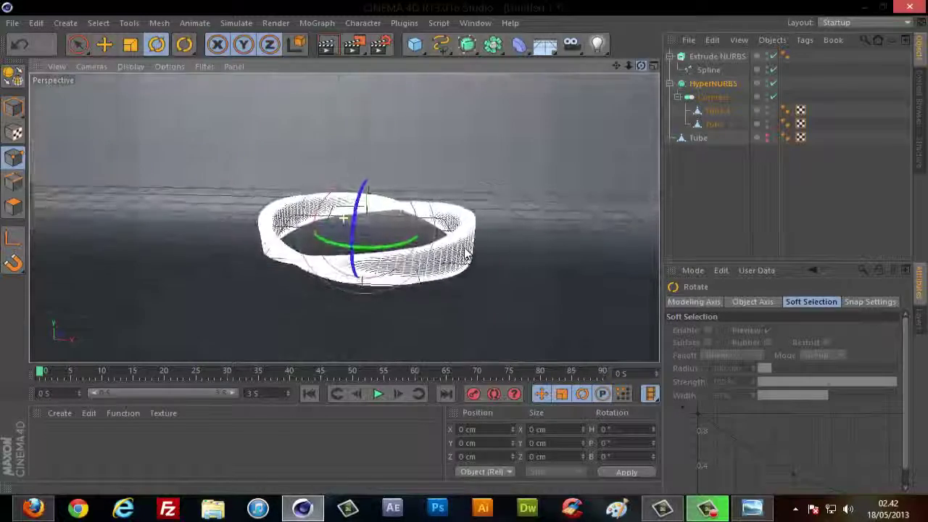
pyautogui.moveTo(375, 249); pyautogui.dragTo(192, 109)
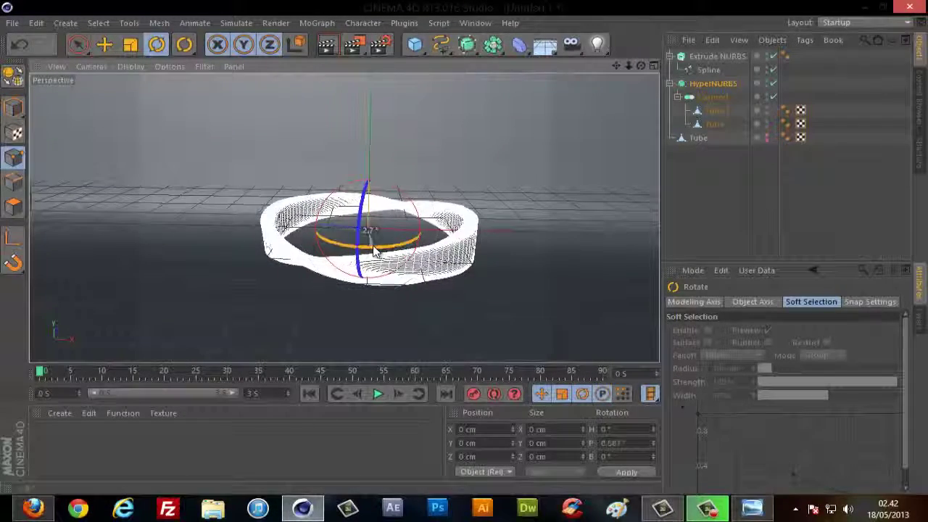
pyautogui.hotkey('ctrl', 'z')
# Lower the ring along Y onto the backdrop floor, checking it in the side view.
pyautogui.press('e')
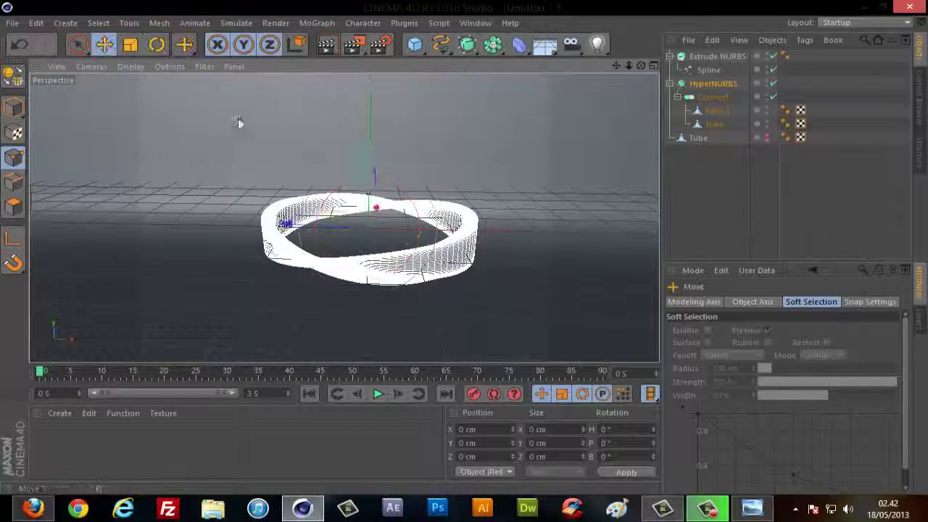
pyautogui.moveTo(370, 154); pyautogui.dragTo(368, 195)
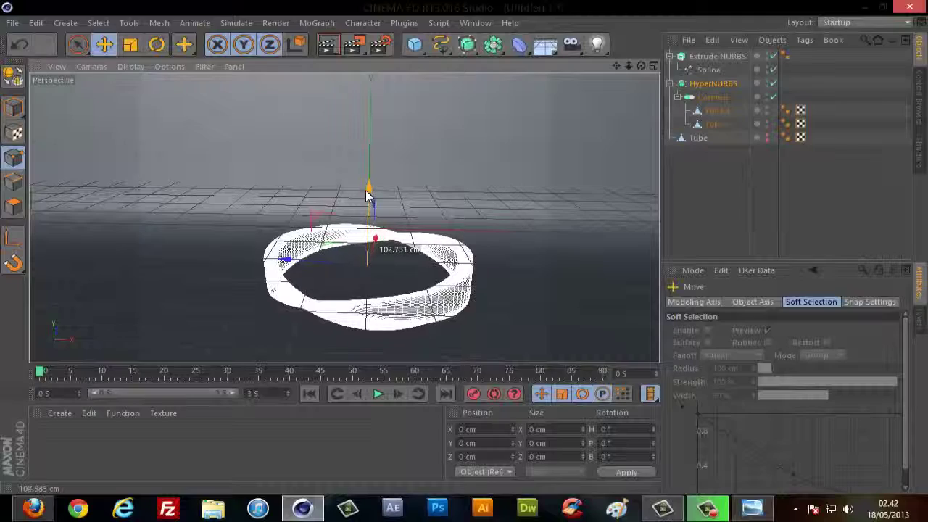
pyautogui.moveTo(367, 196)
pyautogui.mouseDown()
pyautogui.moveTo(365, 222)
pyautogui.moveTo(368, 210)
pyautogui.mouseUp()
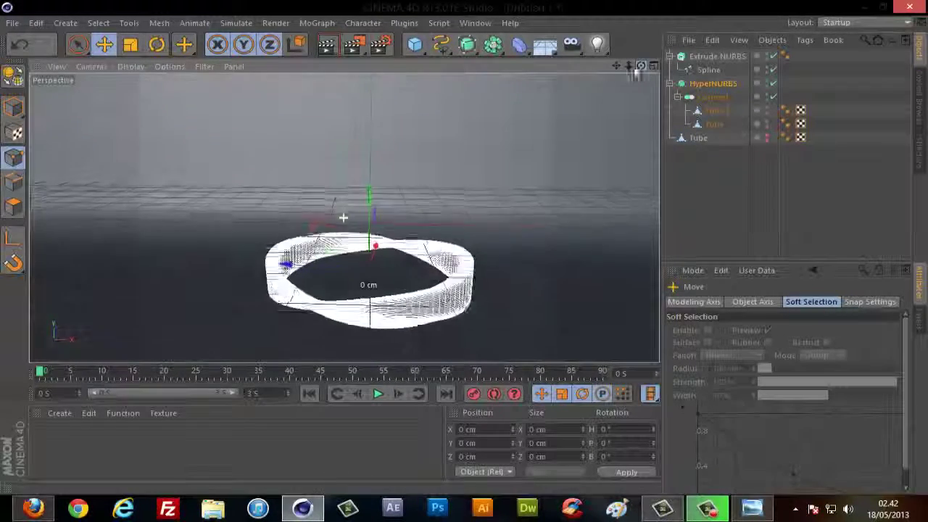
pyautogui.middleClick(402, 158)
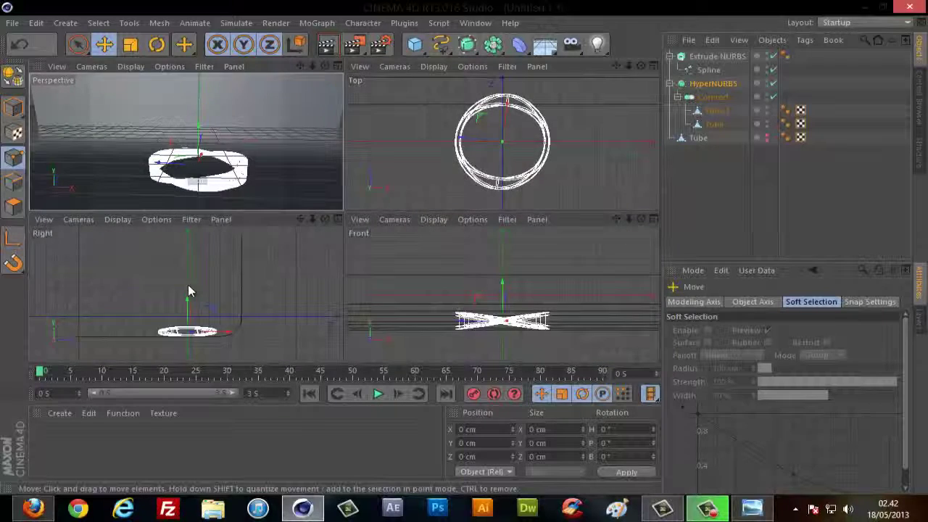
pyautogui.middleClick(188, 287)
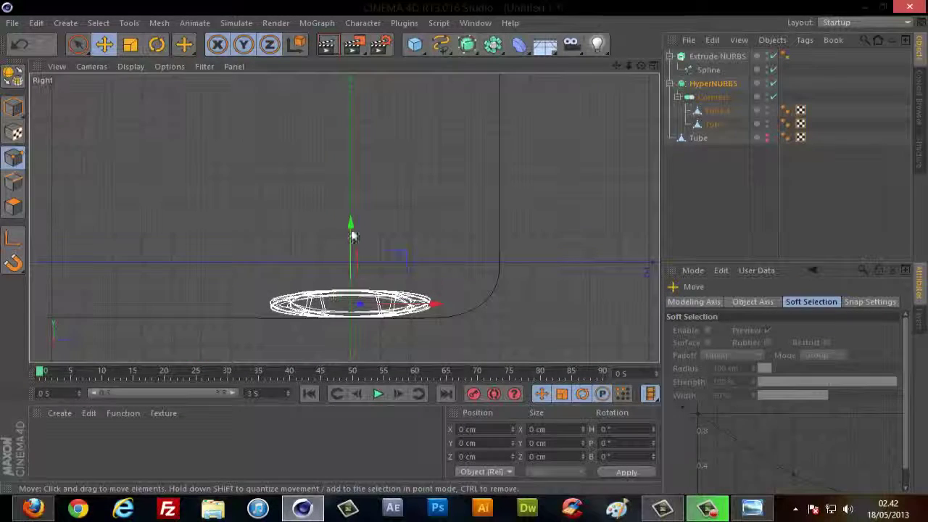
pyautogui.moveTo(351, 237); pyautogui.dragTo(349, 229)
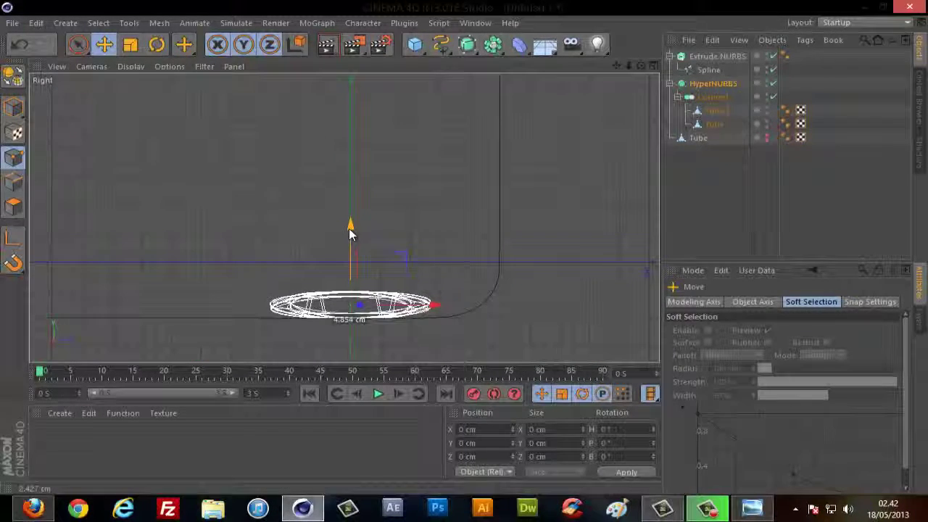
pyautogui.middleClick(321, 237)
pyautogui.middleClick(334, 189)
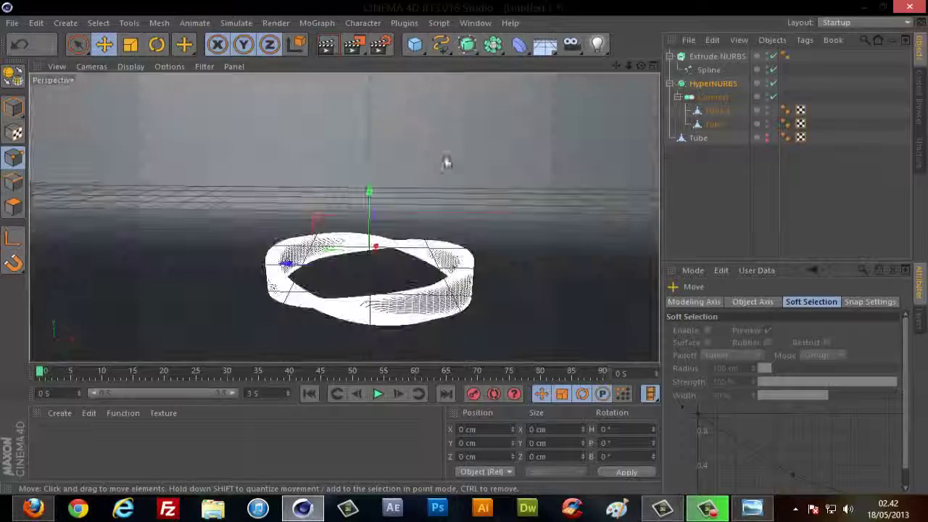
# Rotate the ring very slightly, then deselect everything.
pyautogui.click(156, 44)
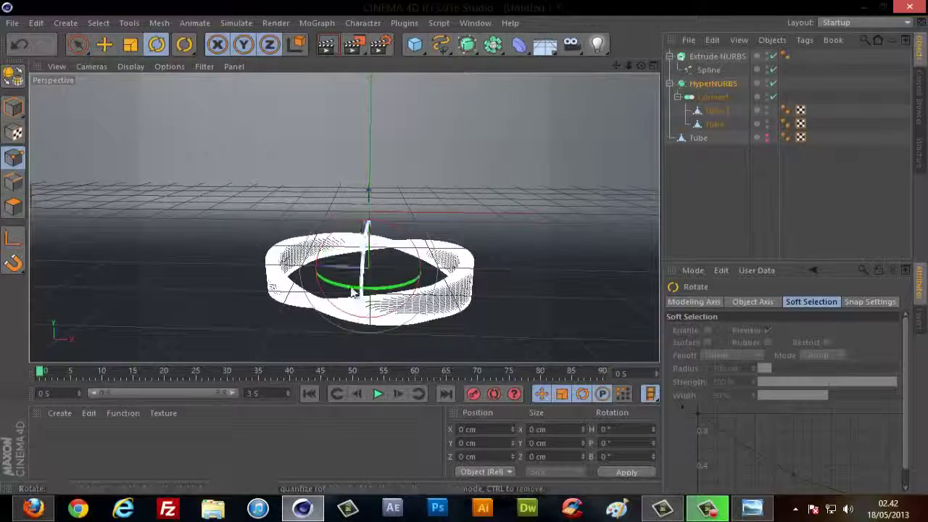
pyautogui.moveTo(351, 290); pyautogui.dragTo(358, 288)
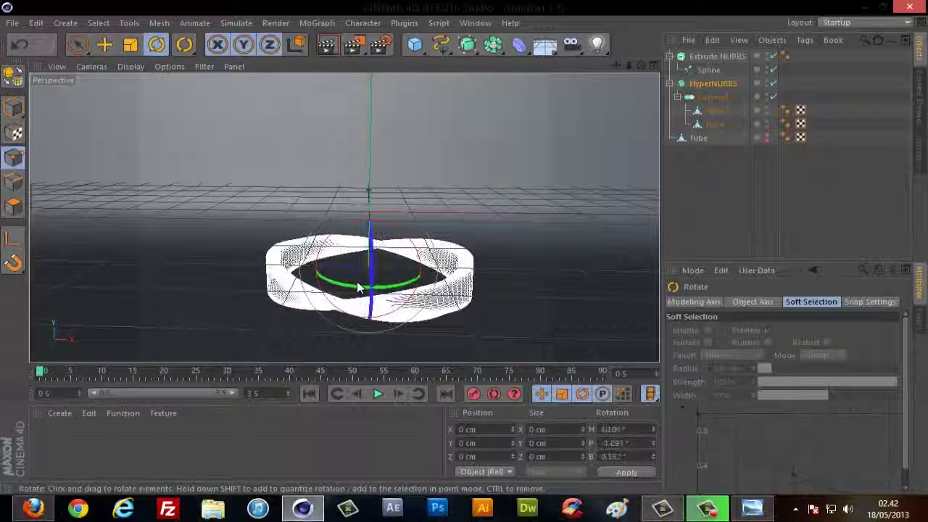
pyautogui.click(722, 211)
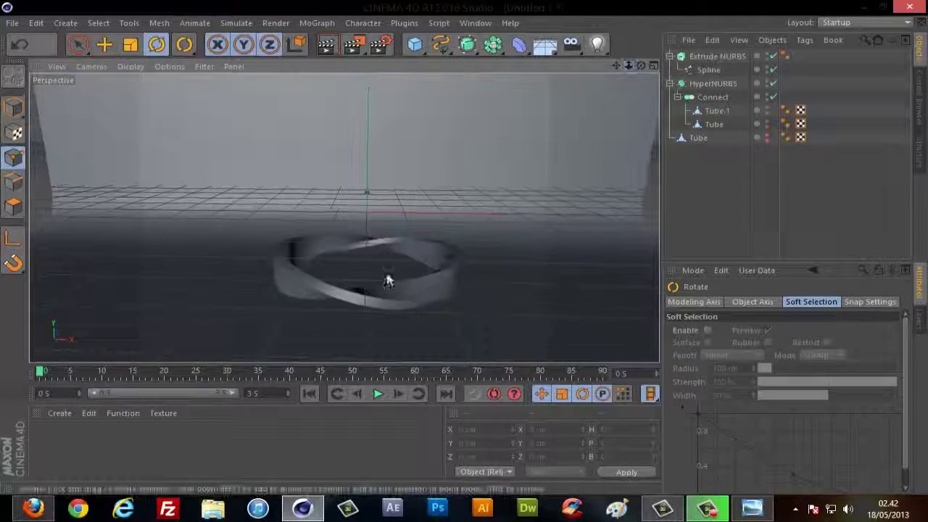
# Create material Mat with pure white colour and apply it to the Extrude NURBS backdrop.
pyautogui.doubleClick(69, 440)
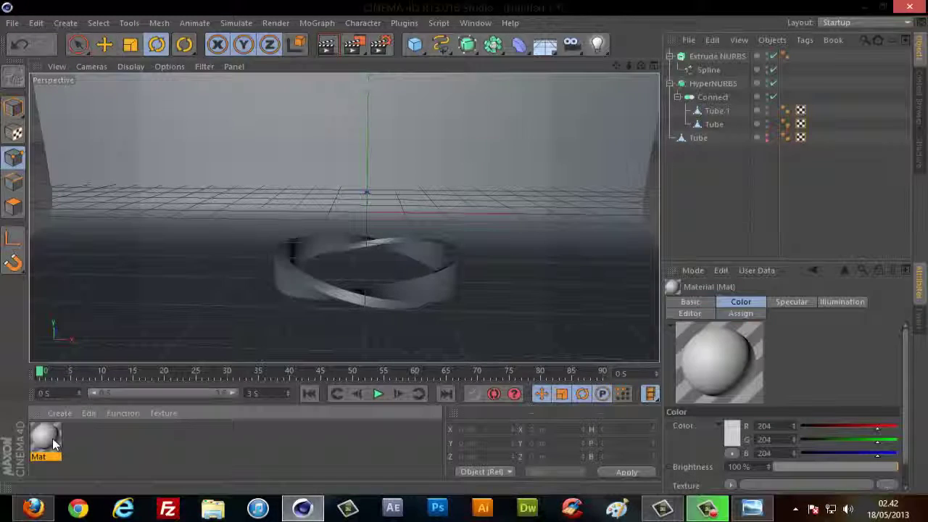
pyautogui.doubleClick(53, 438)
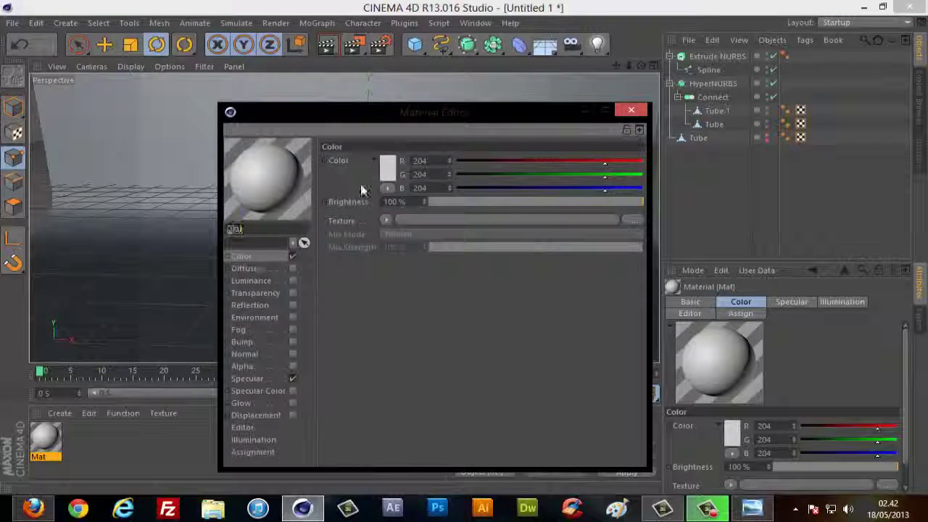
pyautogui.click(387, 168)
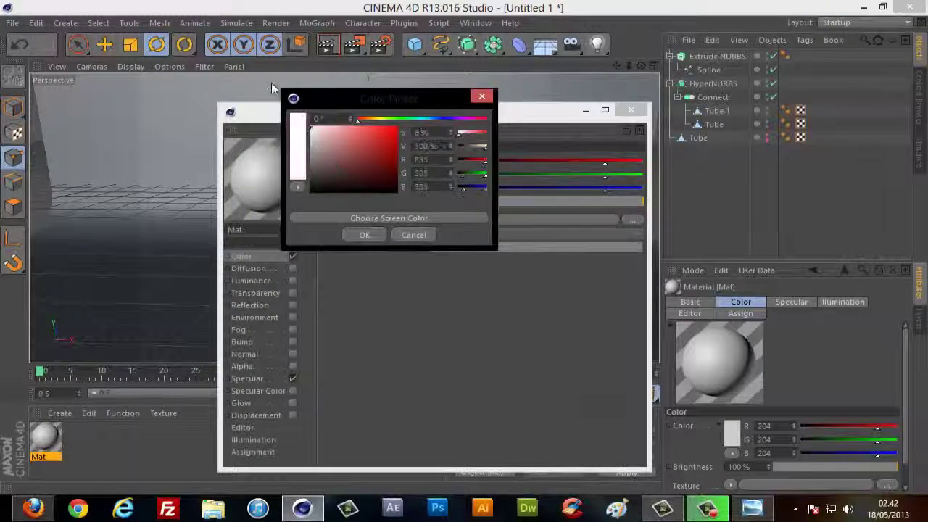
pyautogui.click(364, 234)
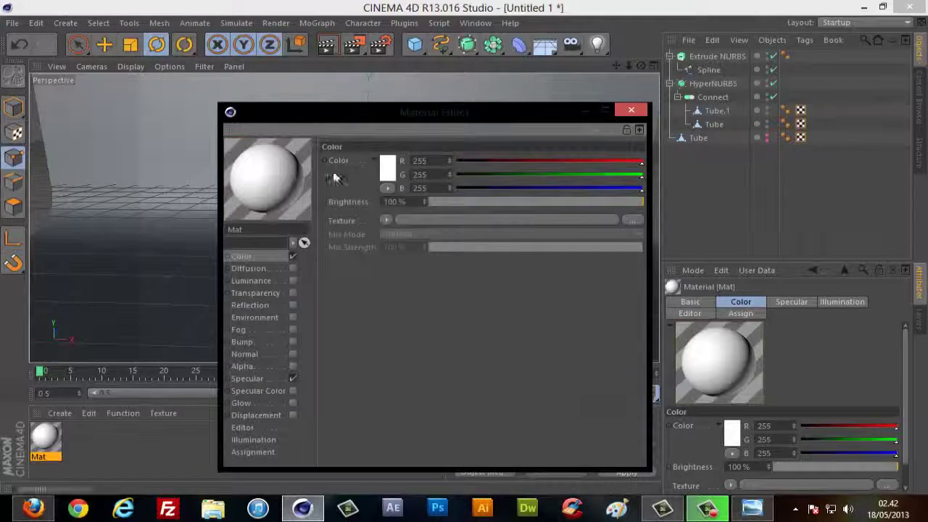
pyautogui.click(631, 111)
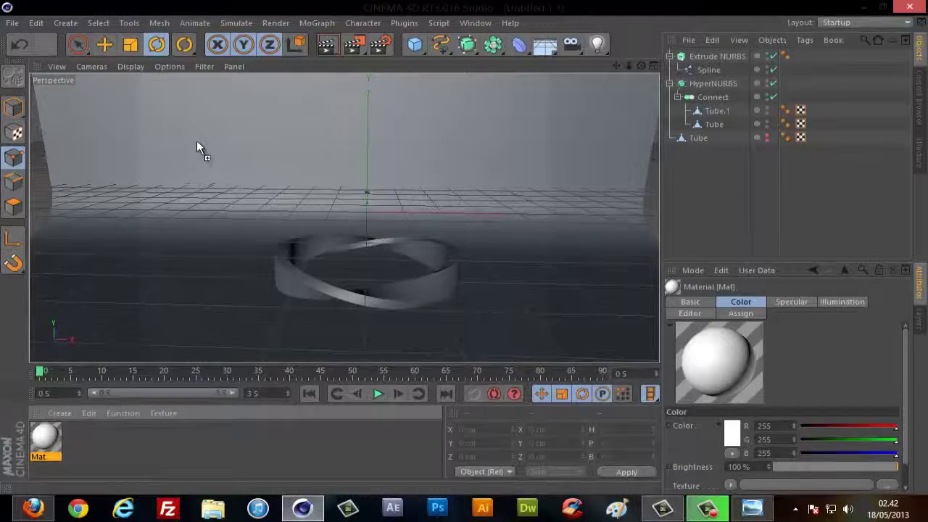
pyautogui.moveTo(197, 148); pyautogui.dragTo(197, 148)
# Create a second material Mat.1 and set its colour to pure white.
pyautogui.doubleClick(130, 434)
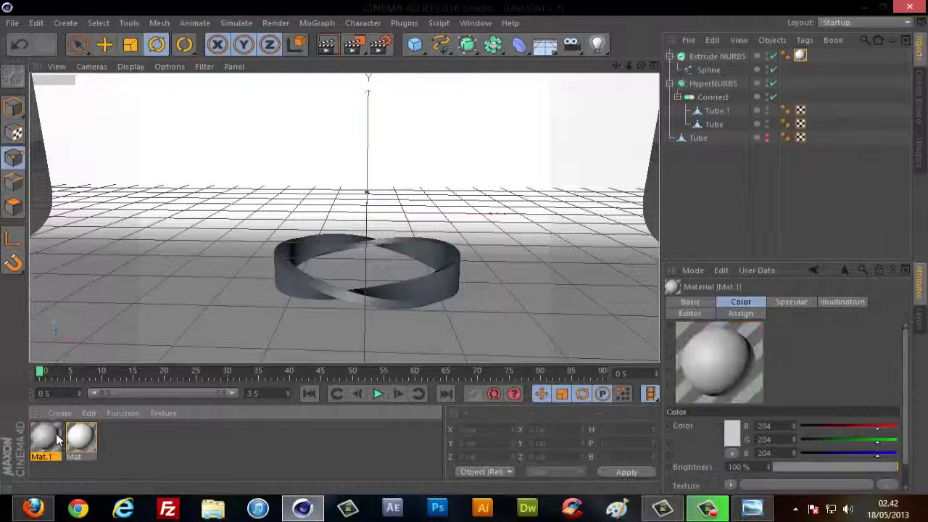
pyautogui.doubleClick(56, 434)
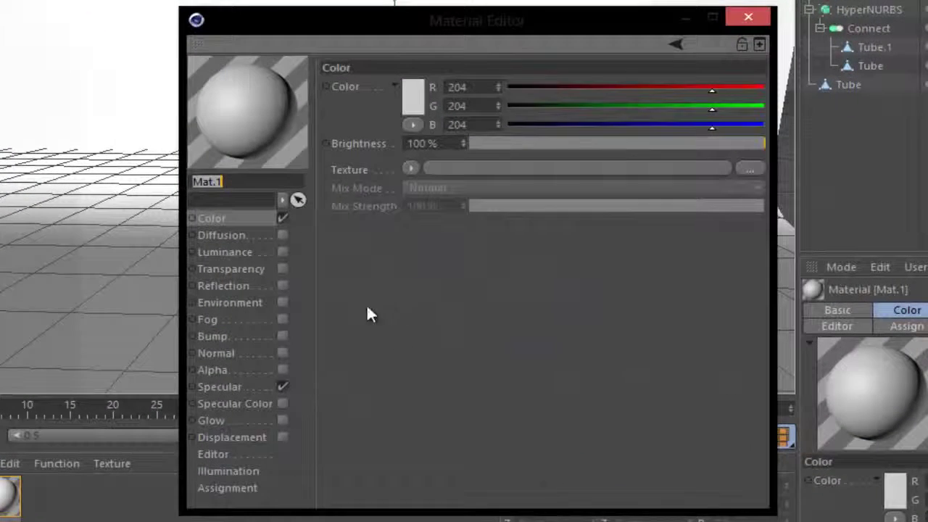
pyautogui.click(220, 216)
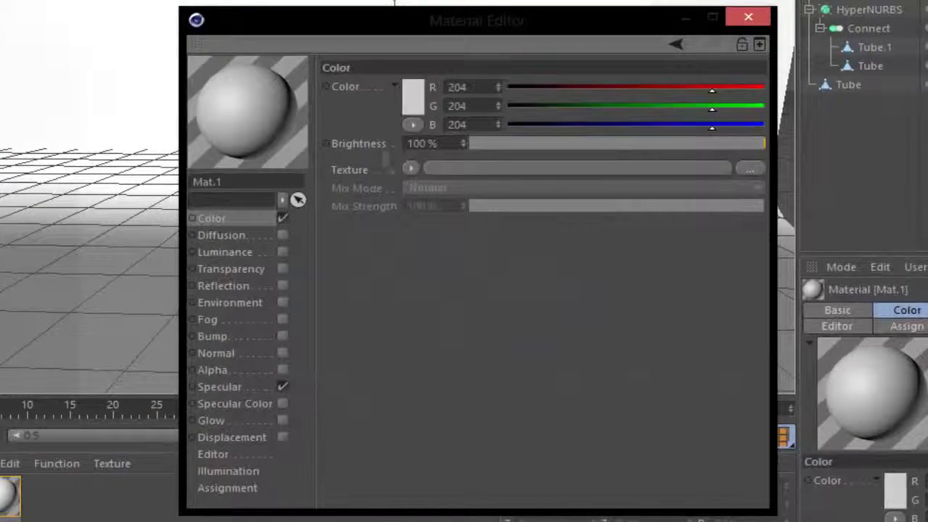
pyautogui.click(414, 97)
pyautogui.moveTo(388, 102); pyautogui.dragTo(305, 38)
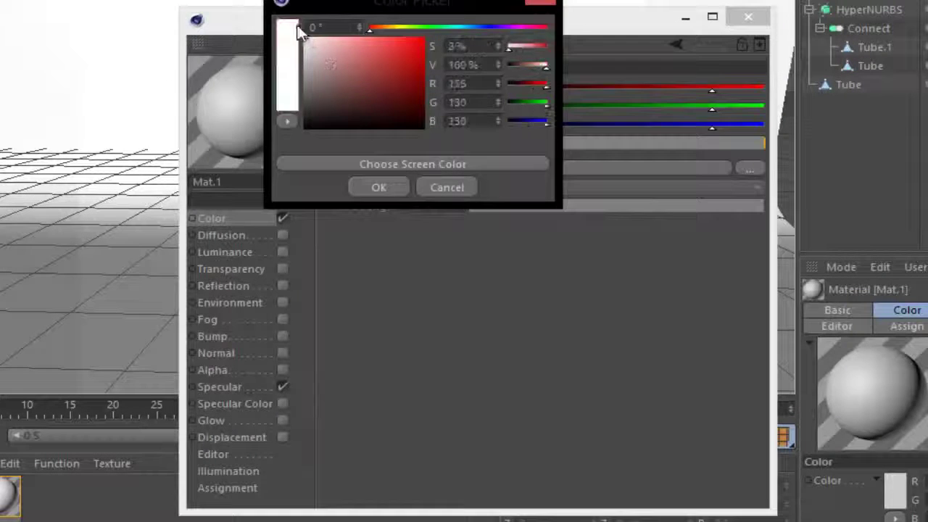
pyautogui.click(380, 187)
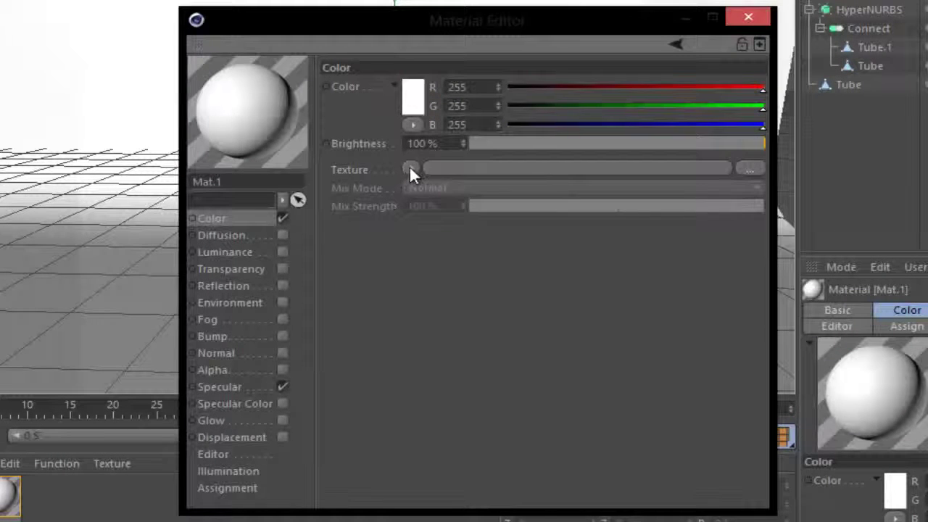
# Load a Gradient shader into Mat.1's colour and make it 2D - Circular.
pyautogui.click(410, 169)
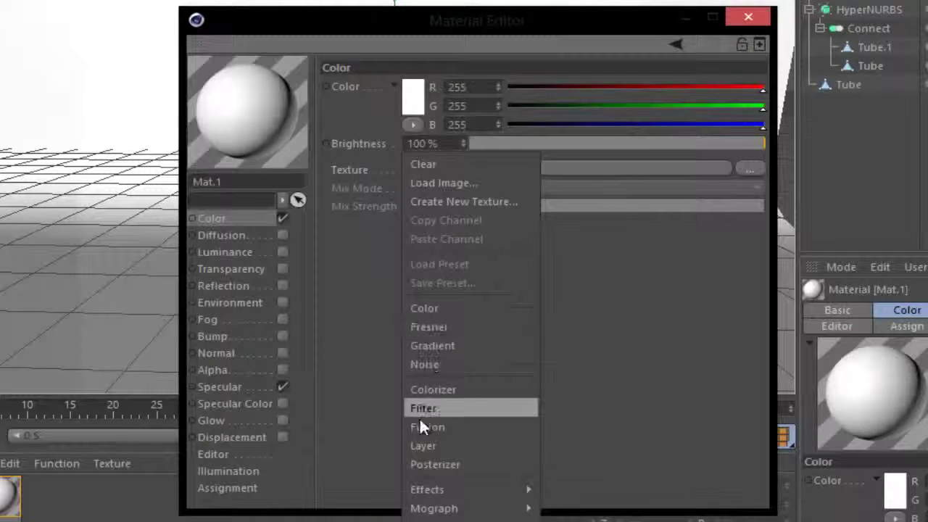
pyautogui.click(438, 344)
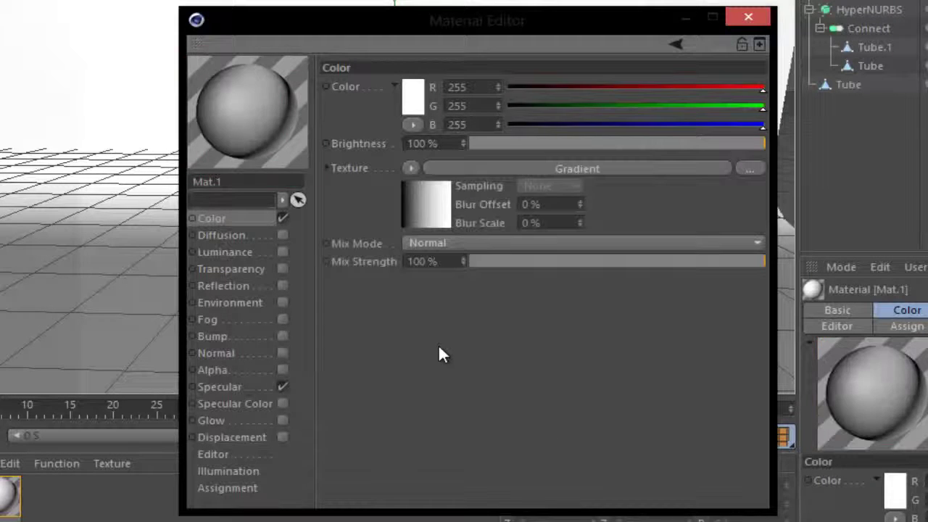
pyautogui.click(438, 220)
pyautogui.click(419, 245)
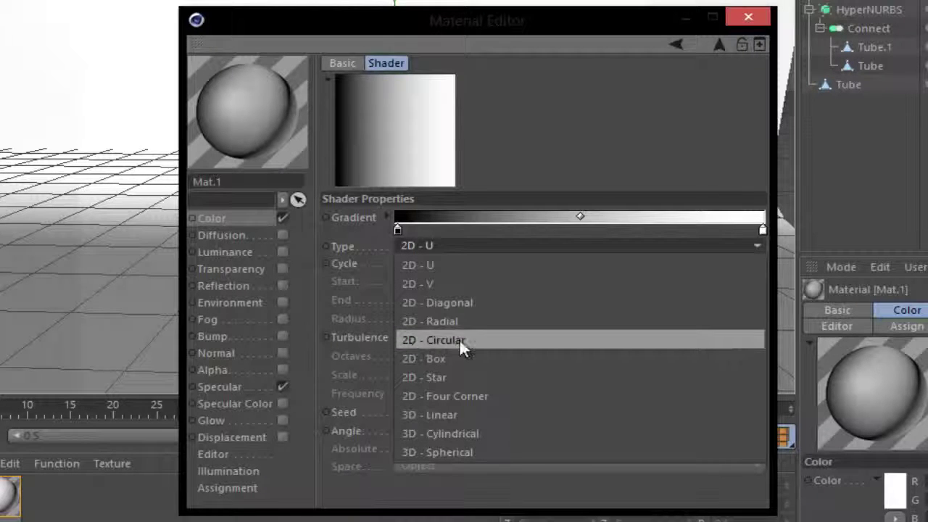
pyautogui.click(437, 340)
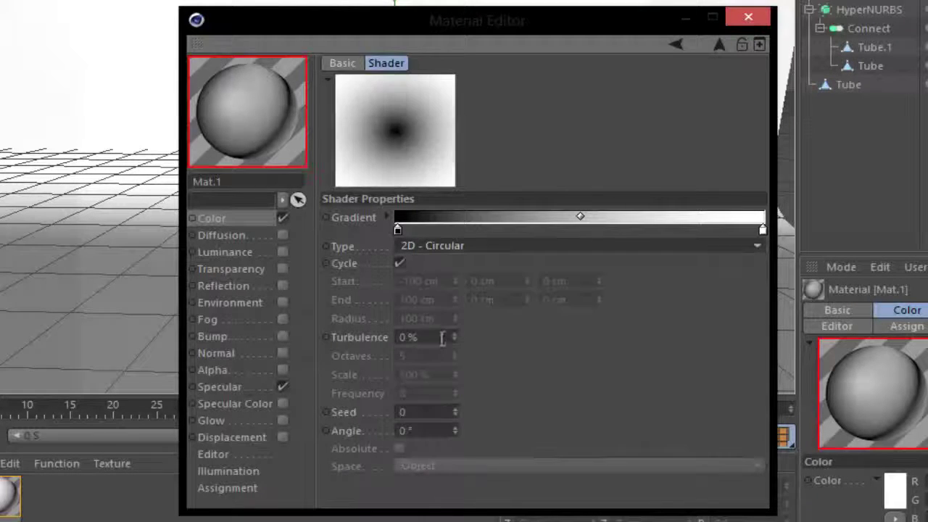
# Make the gradient's first knot bright orange.
pyautogui.doubleClick(397, 229)
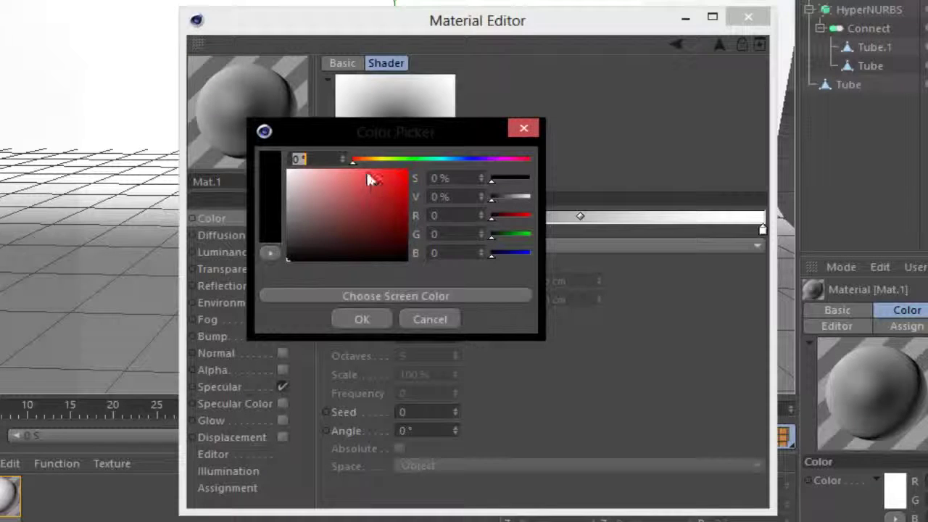
pyautogui.click(366, 160)
pyautogui.moveTo(368, 180); pyautogui.dragTo(375, 161)
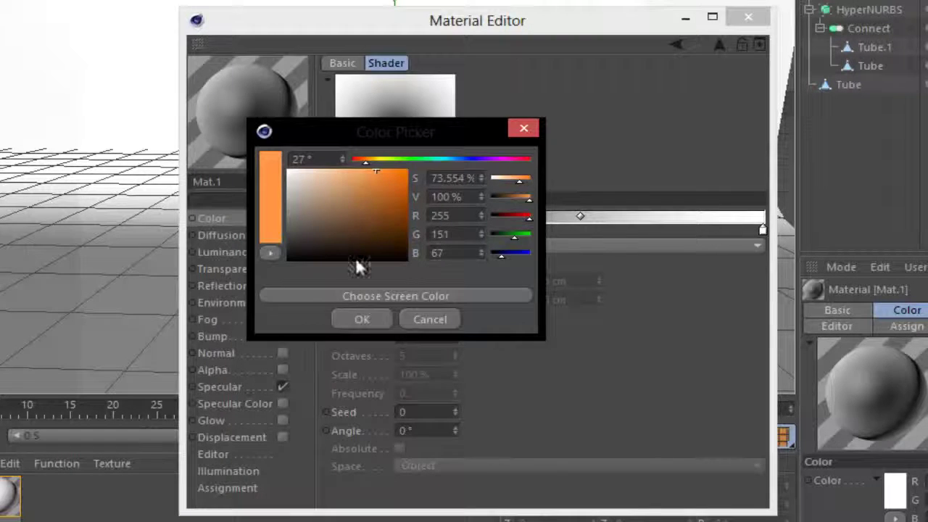
pyautogui.click(355, 320)
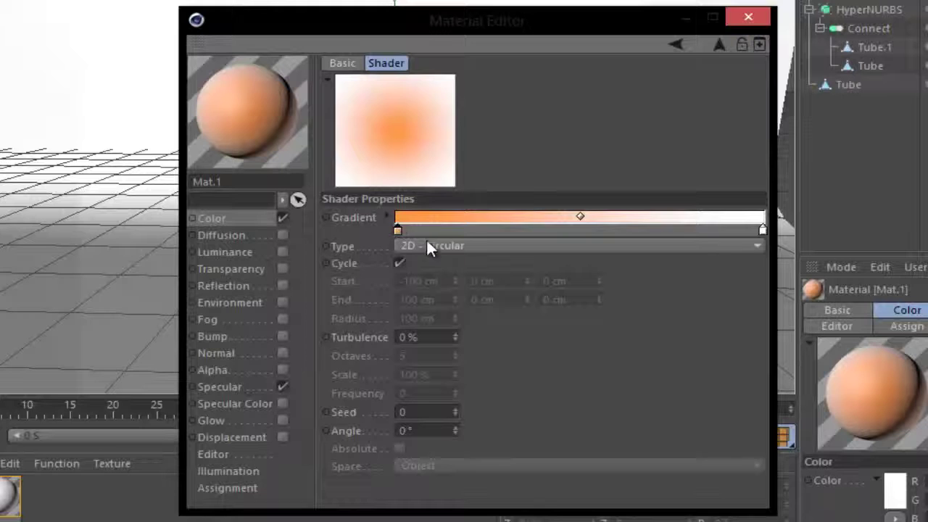
# Add a saturated red knot mid-gradient and delete an accidental extra knot.
pyautogui.click(471, 230)
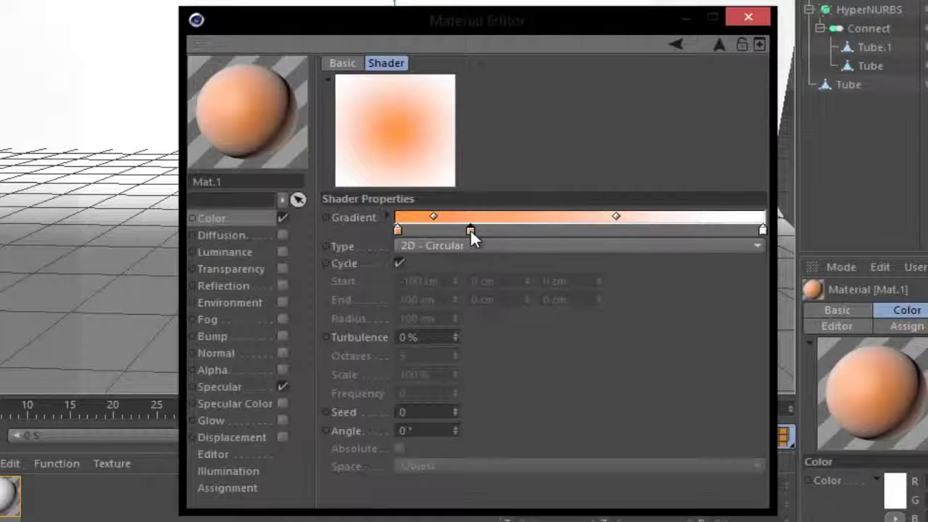
pyautogui.doubleClick(471, 229)
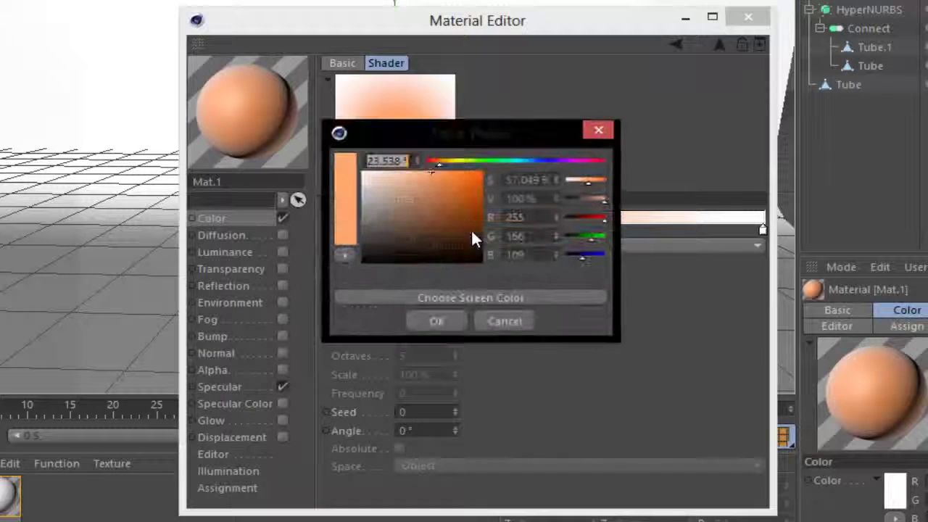
pyautogui.moveTo(438, 162); pyautogui.dragTo(418, 156)
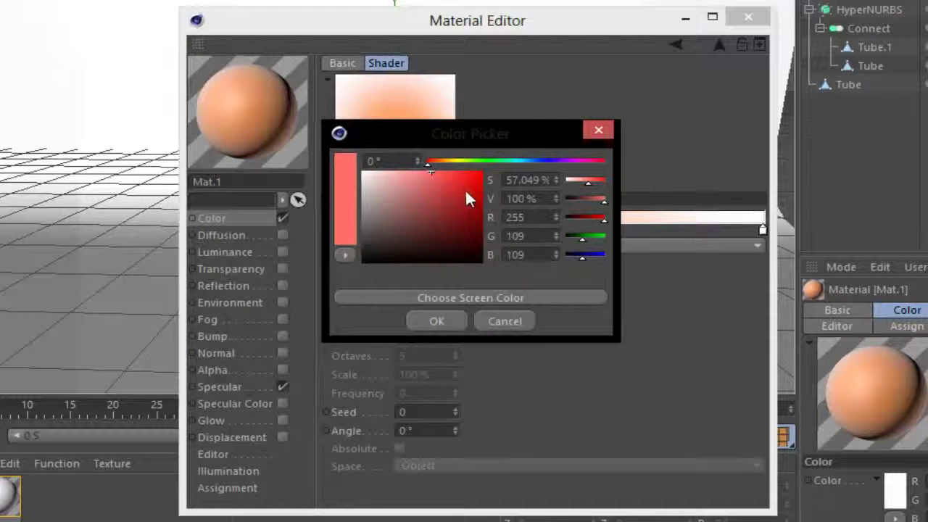
pyautogui.moveTo(469, 197); pyautogui.dragTo(528, 145)
pyautogui.click(433, 322)
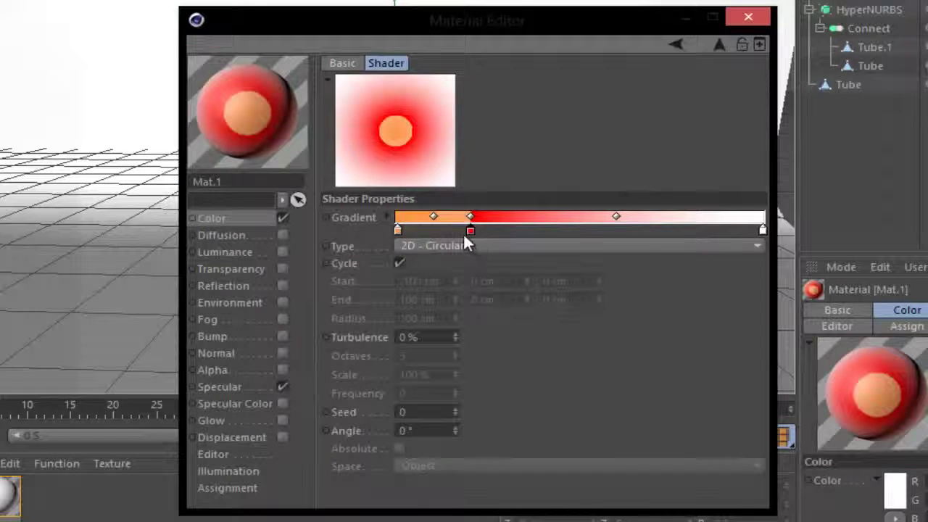
pyautogui.moveTo(470, 230); pyautogui.dragTo(493, 229)
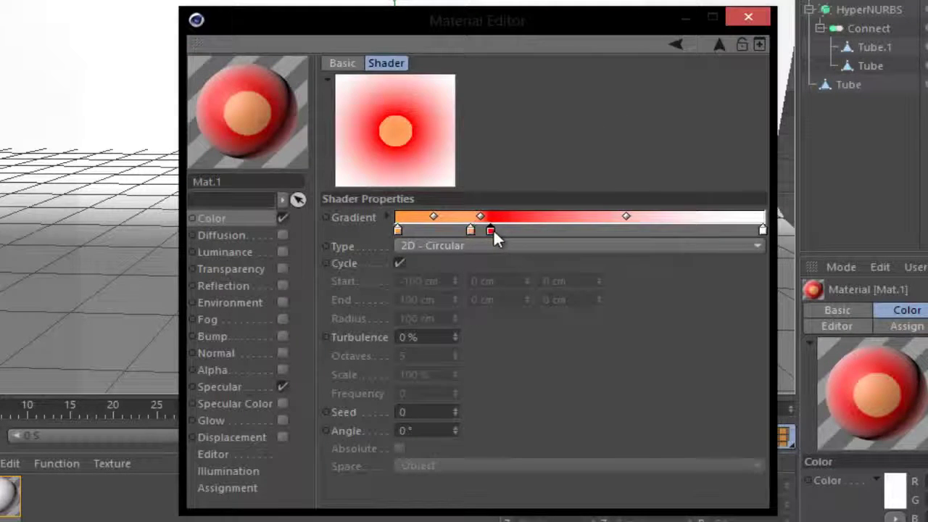
pyautogui.click(472, 230)
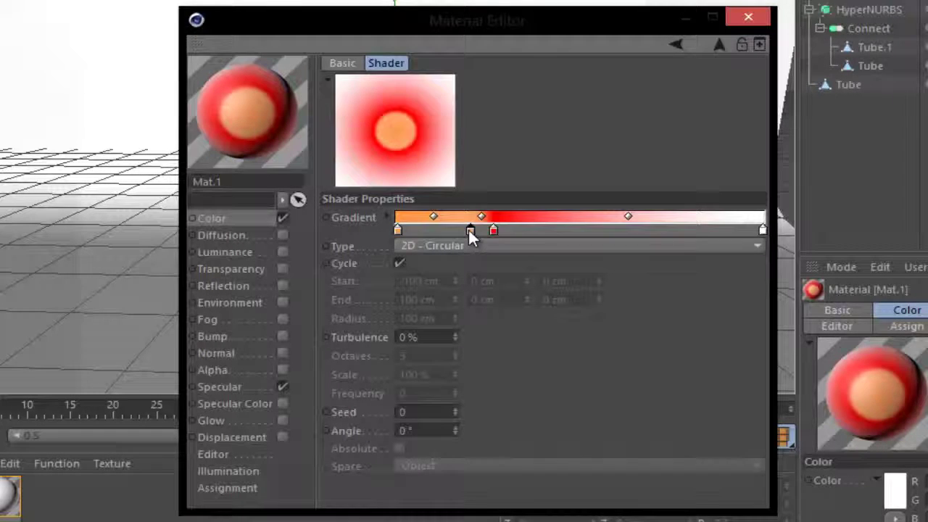
pyautogui.press('Delete')
pyautogui.moveTo(493, 230)
pyautogui.mouseDown()
pyautogui.moveTo(478, 232)
pyautogui.moveTo(496, 232)
pyautogui.mouseUp()
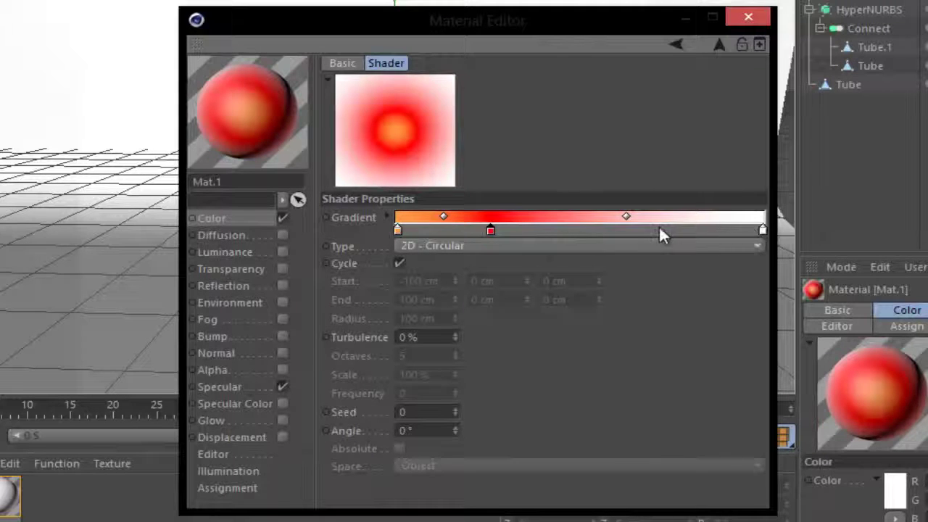
# Make the end knot black, refine the red and black knot positions, and set Turbulence to 4%.
pyautogui.doubleClick(762, 230)
pyautogui.moveTo(757, 240); pyautogui.dragTo(615, 293)
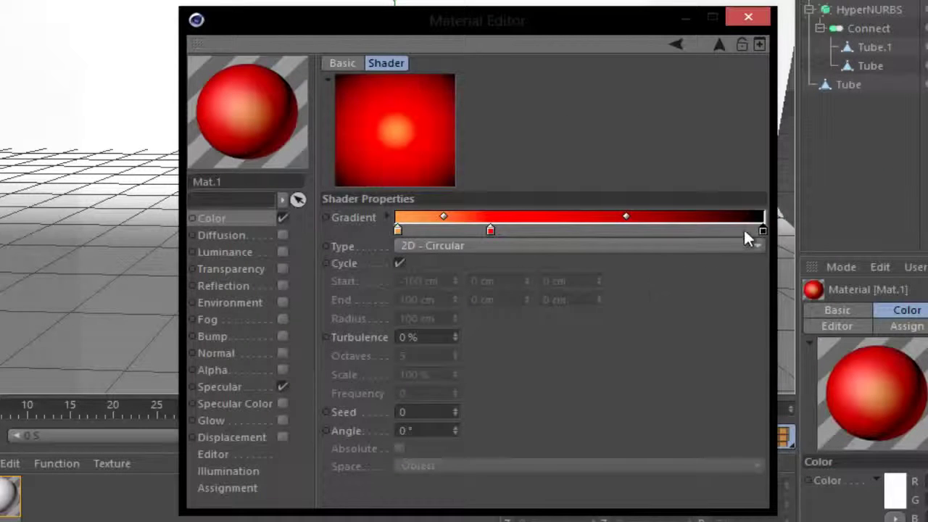
pyautogui.moveTo(761, 227); pyautogui.dragTo(729, 228)
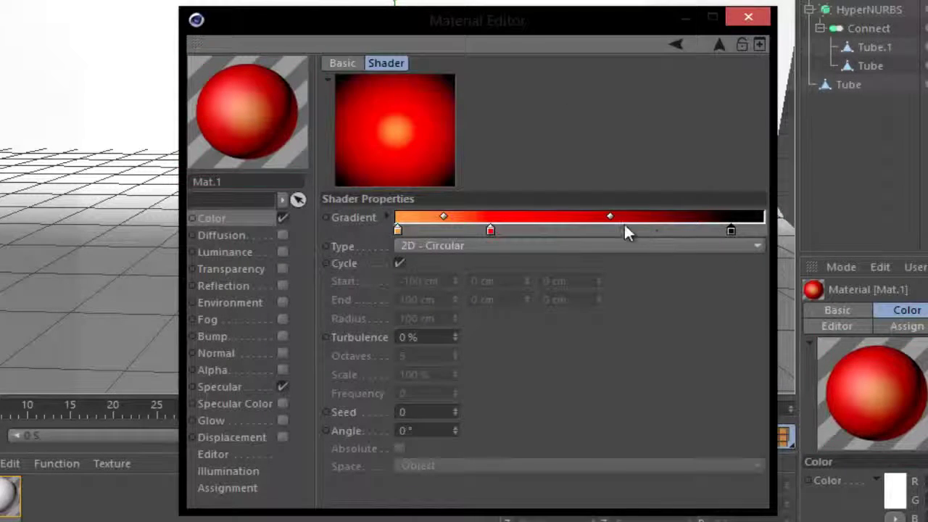
pyautogui.moveTo(491, 230); pyautogui.dragTo(506, 231)
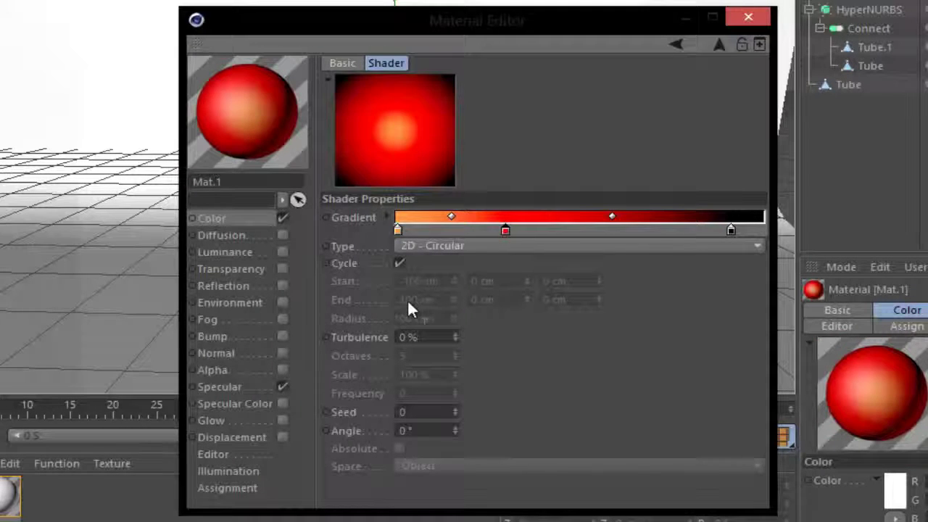
pyautogui.doubleClick(412, 337)
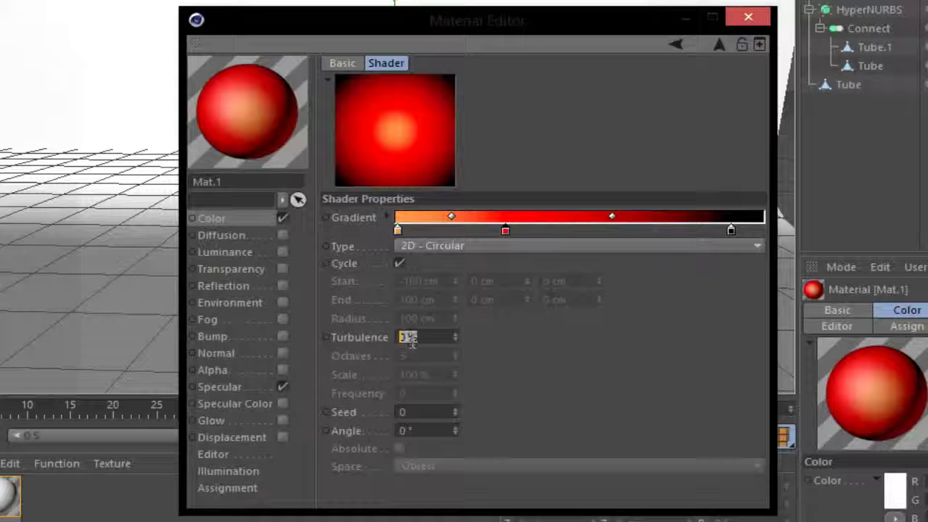
pyautogui.write('1')
pyautogui.press('Return')
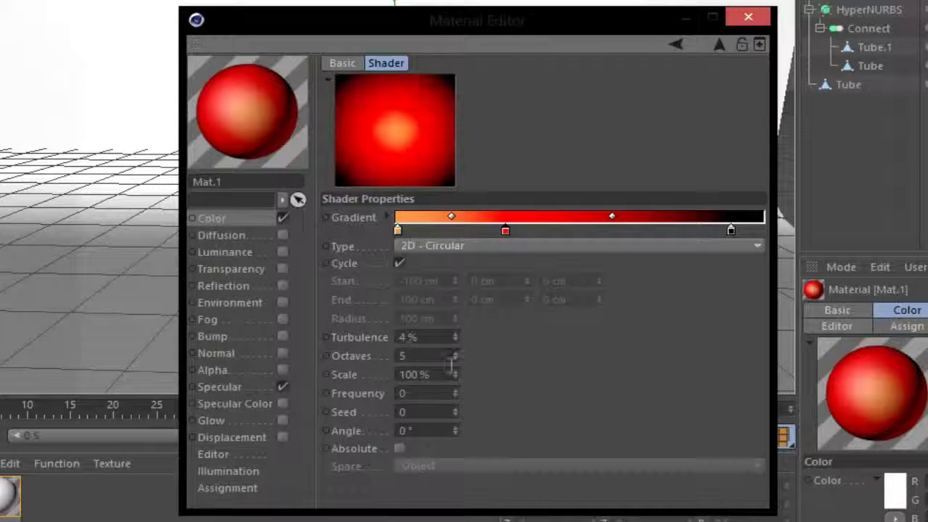
pyautogui.moveTo(728, 230); pyautogui.dragTo(724, 231)
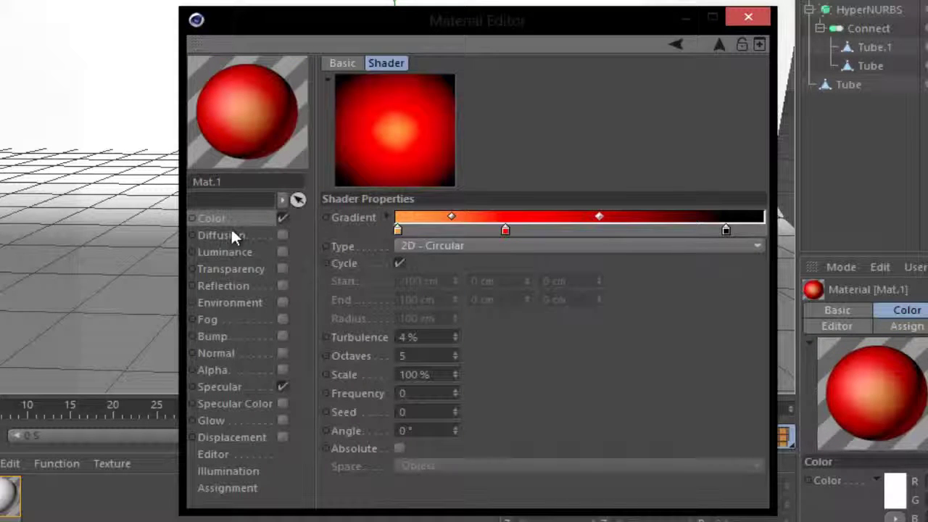
# Enable transparency on Mat.1 with a refraction index of 1.5.
pyautogui.click(283, 268)
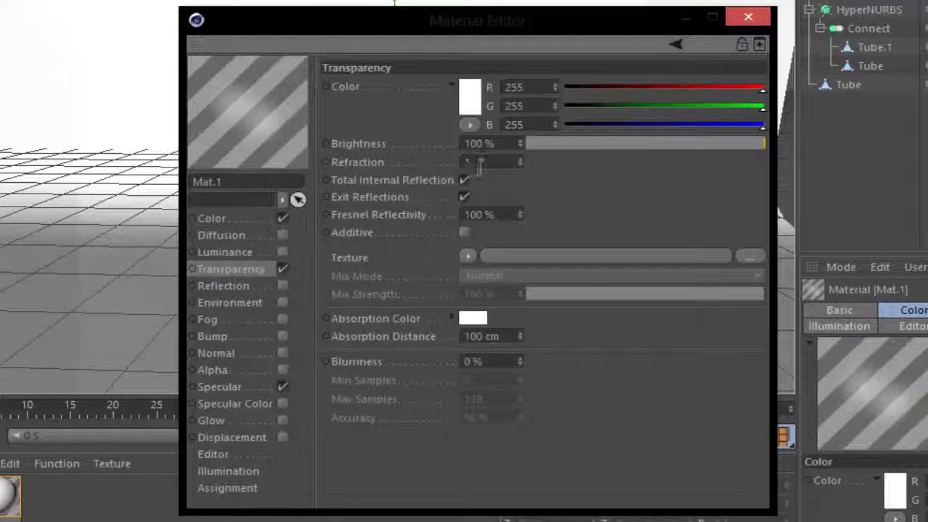
pyautogui.click(478, 161)
pyautogui.write('.5')
pyautogui.press('Return')
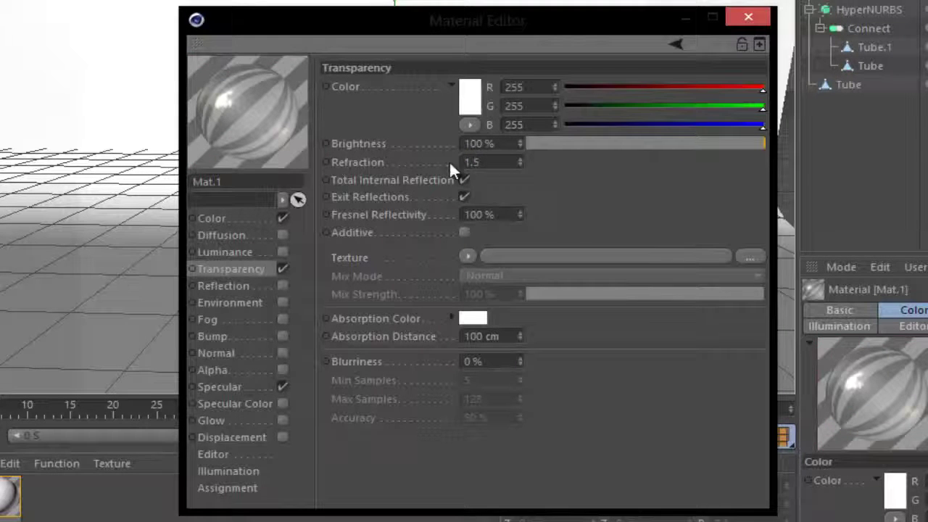
# Set the transparency colour to 255, 118, 118.
pyautogui.click(469, 101)
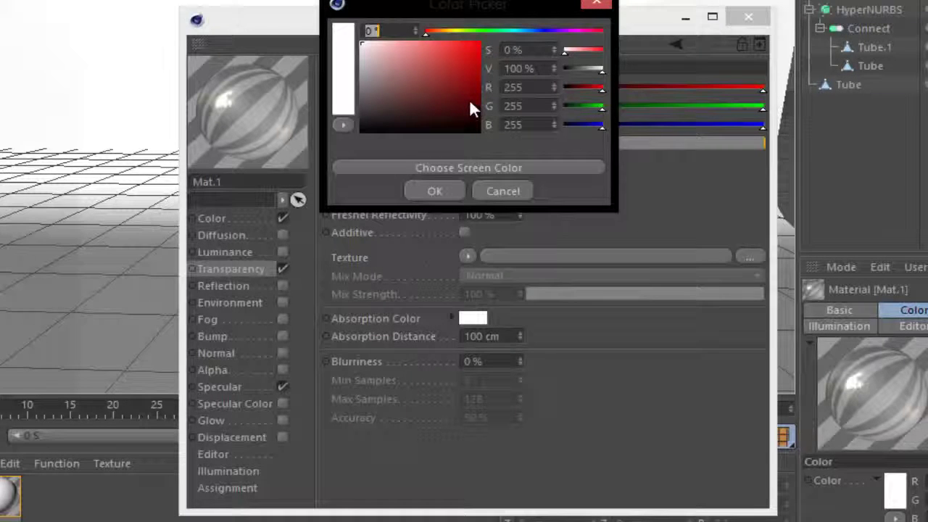
pyautogui.press('Tab')
pyautogui.press('Tab')
pyautogui.press('Tab')
pyautogui.click(527, 105)
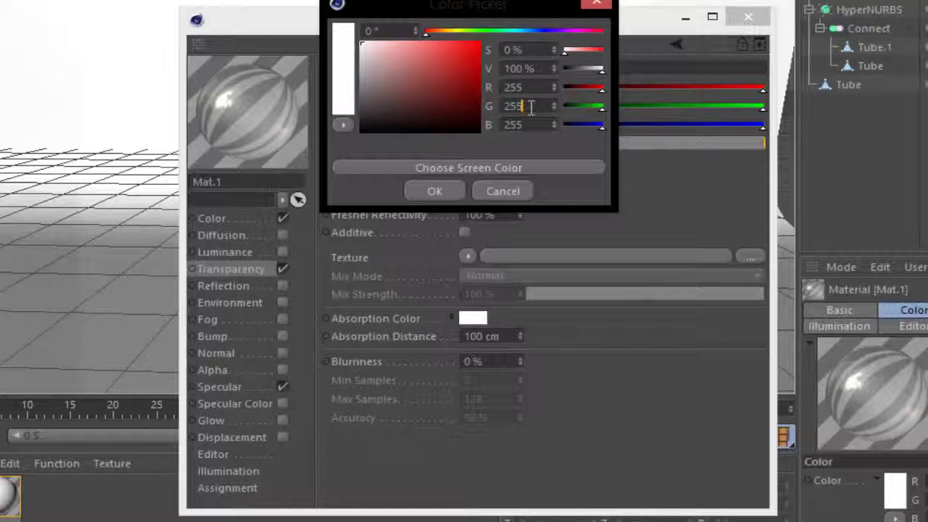
pyautogui.doubleClick(527, 105)
pyautogui.write('11')
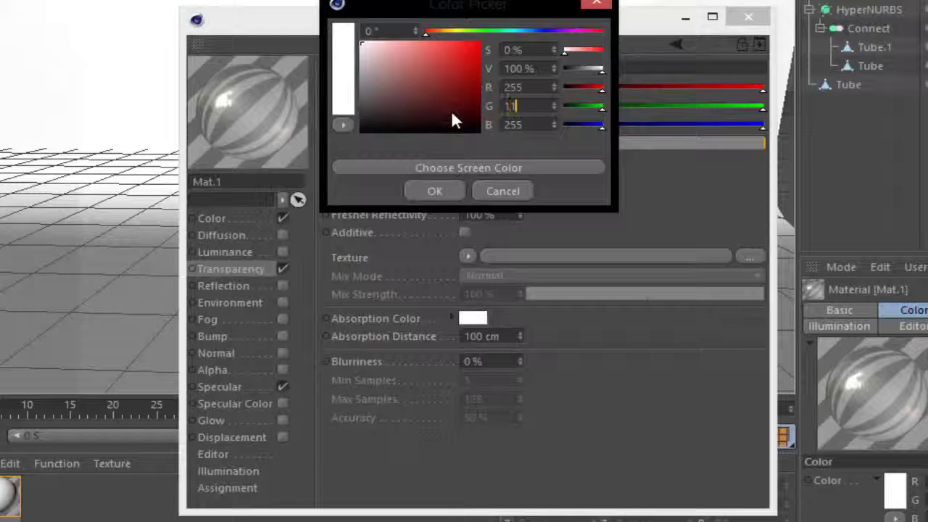
pyautogui.write('8')
pyautogui.press('Tab')
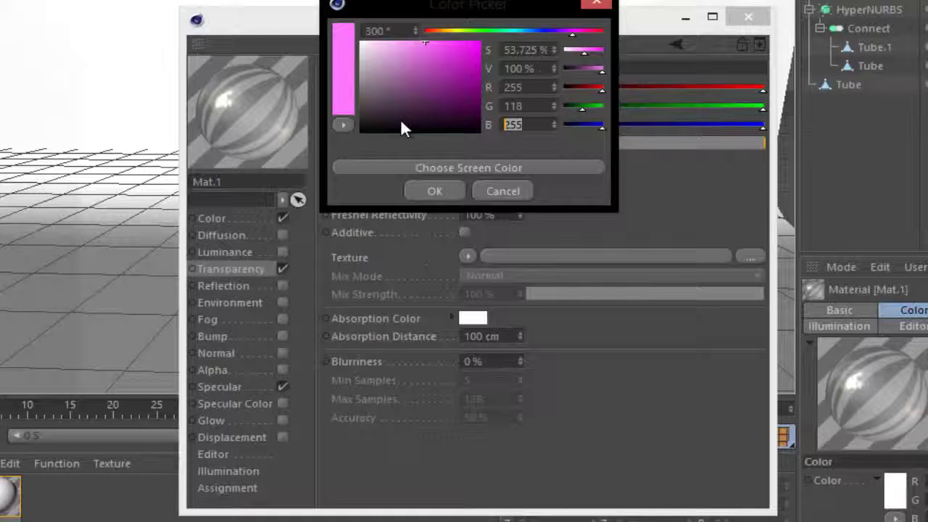
pyautogui.write('118')
pyautogui.click(433, 190)
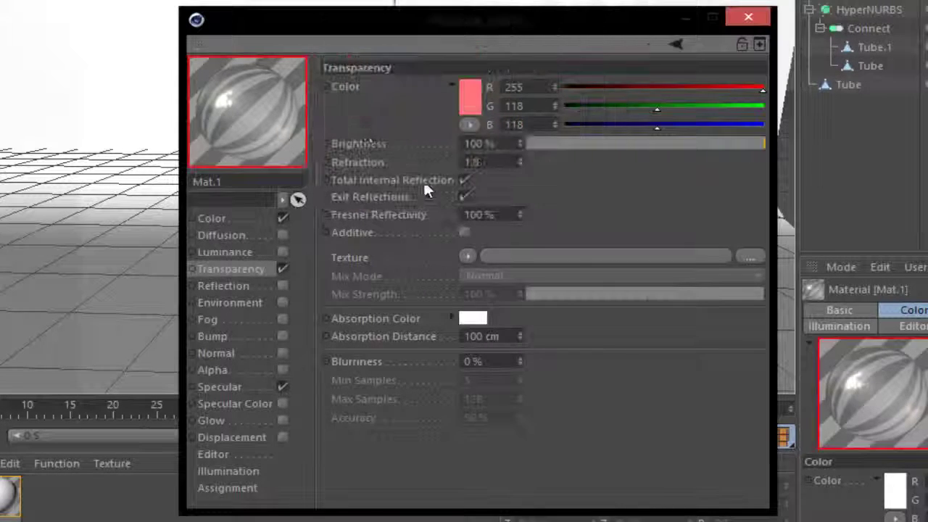
# Enter R 252, G 170, B 170 as the transparency's absorption colour.
pyautogui.click(475, 318)
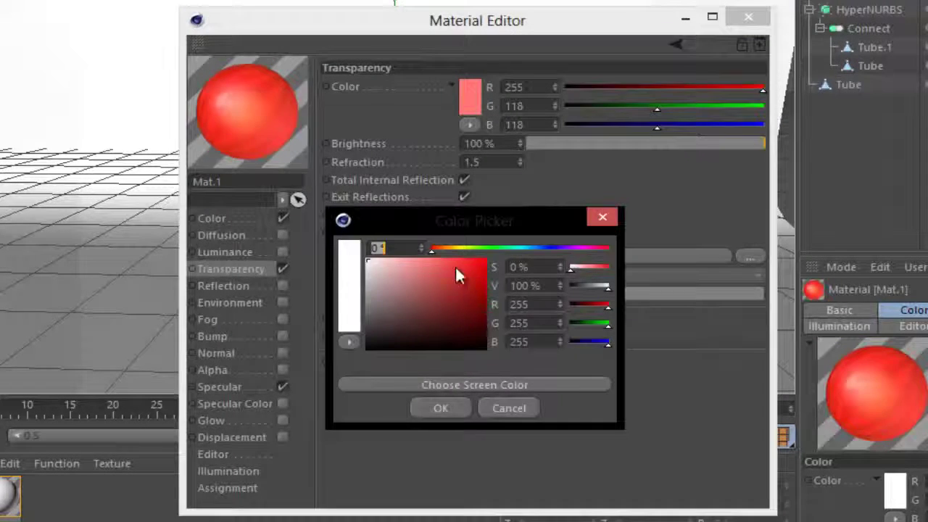
pyautogui.click(542, 308)
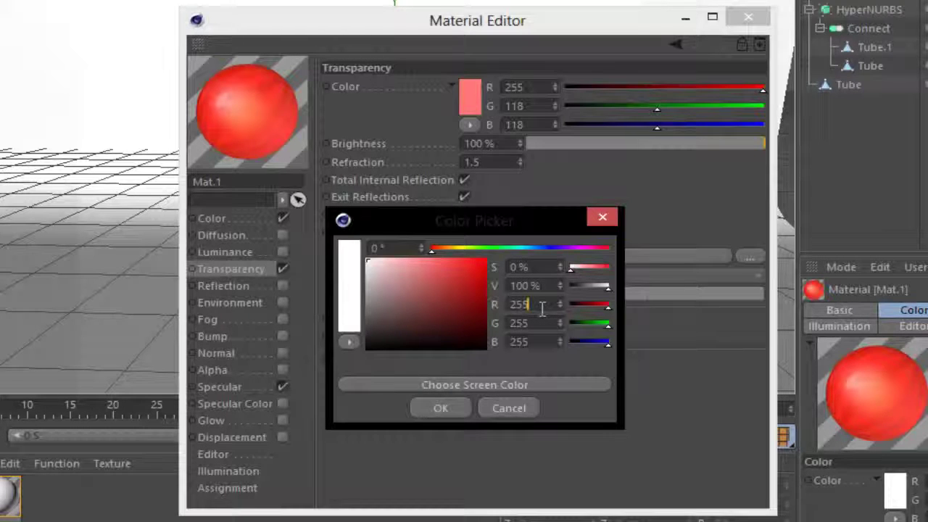
pyautogui.press('BackSpace')
pyautogui.write('2')
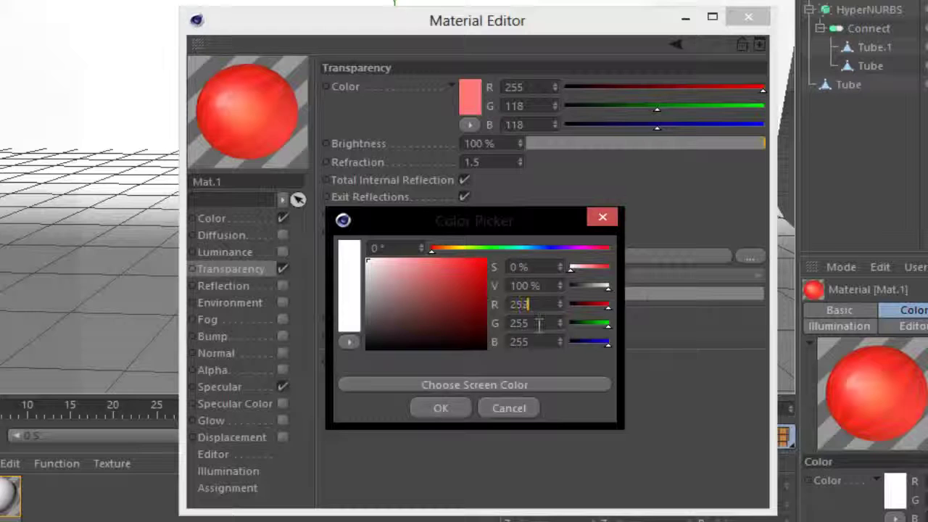
pyautogui.click(539, 324)
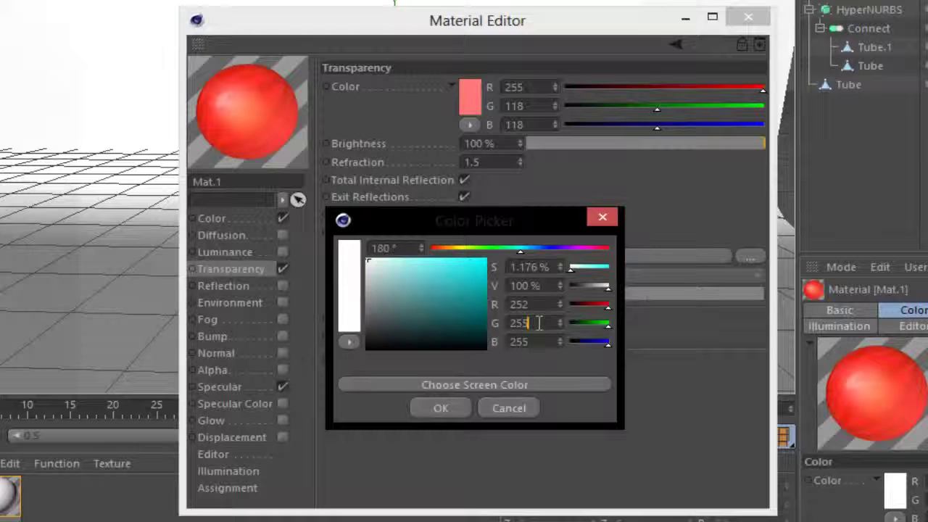
pyautogui.press('BackSpace')
pyautogui.press('BackSpace')
pyautogui.press('BackSpace')
pyautogui.write('170')
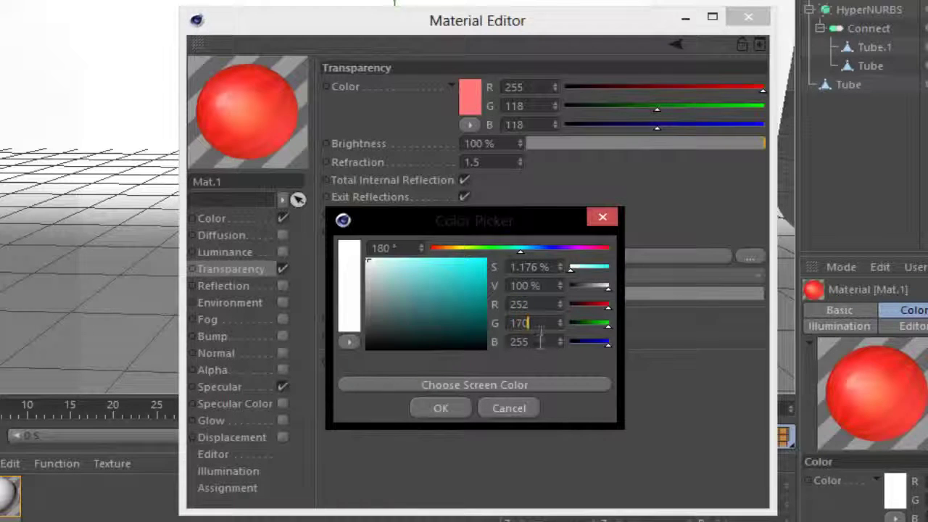
pyautogui.click(540, 342)
pyautogui.press('BackSpace')
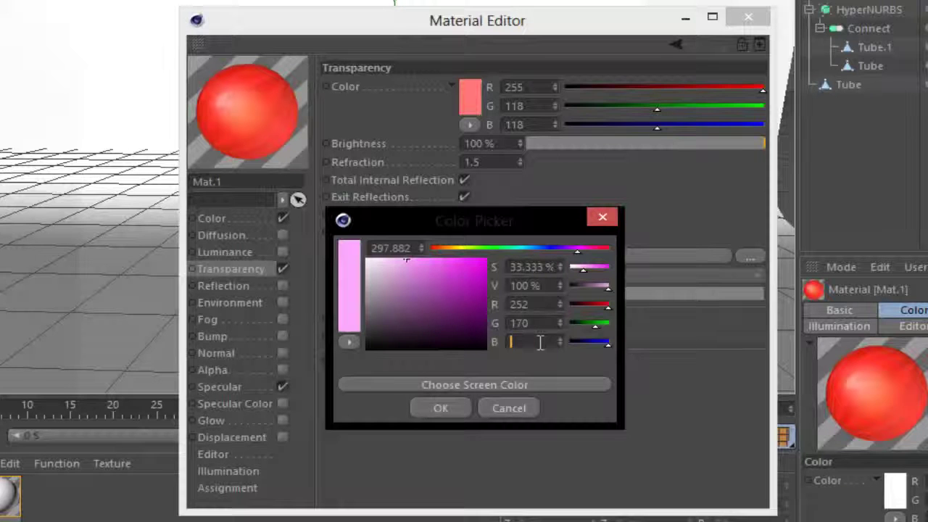
pyautogui.write('170')
pyautogui.click(440, 409)
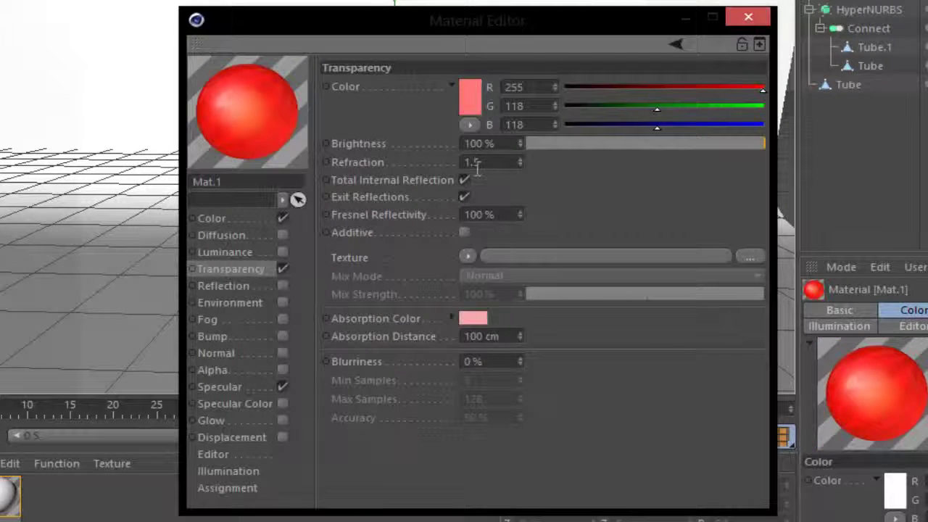
# Load a Fresnel shader as the transparency texture and open its settings.
pyautogui.click(467, 257)
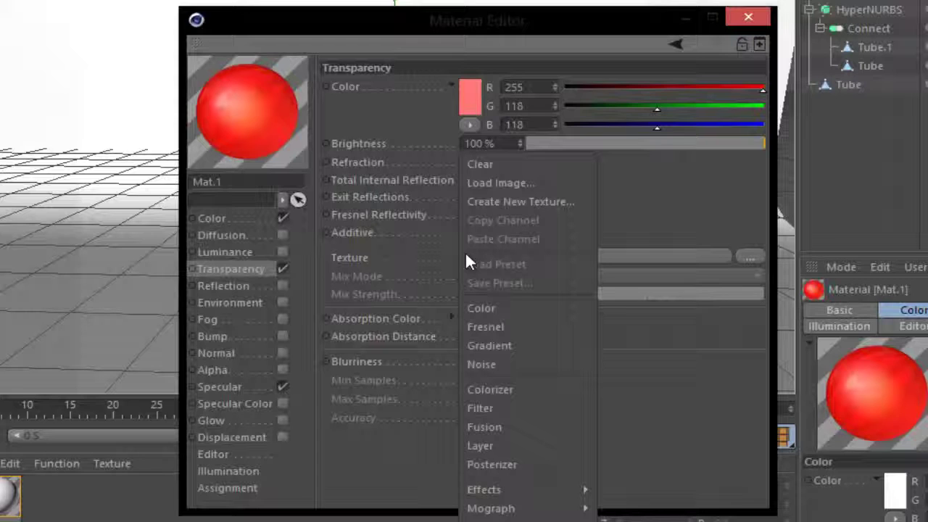
pyautogui.click(484, 324)
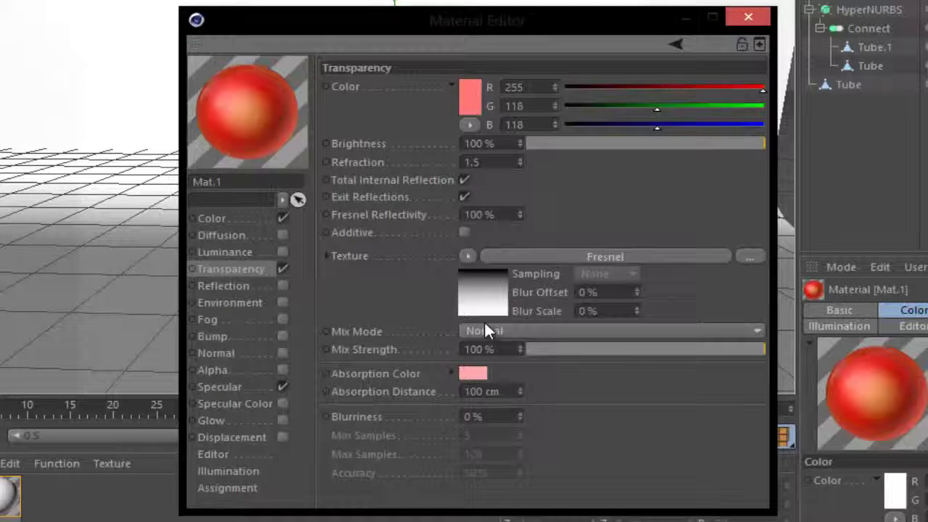
pyautogui.click(478, 297)
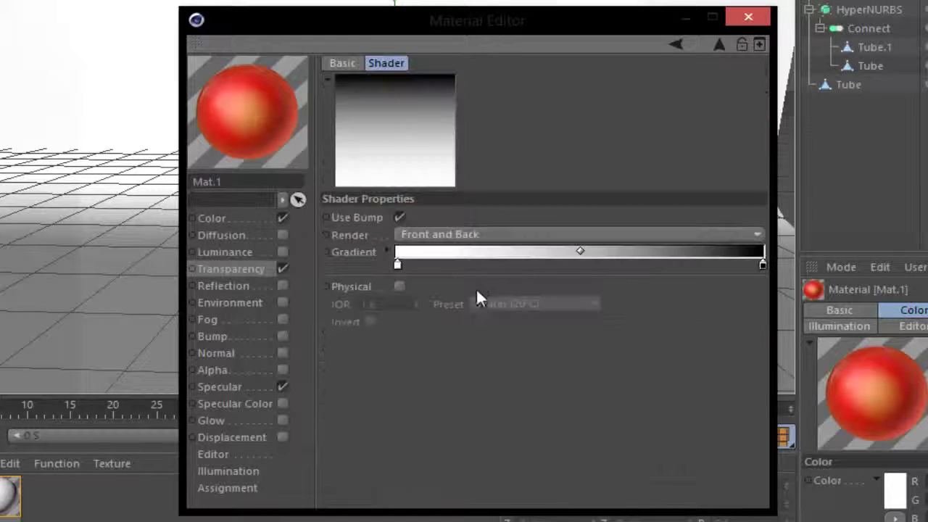
# Set the Fresnel gradient from grey 189 on the left to white on the right.
pyautogui.doubleClick(762, 265)
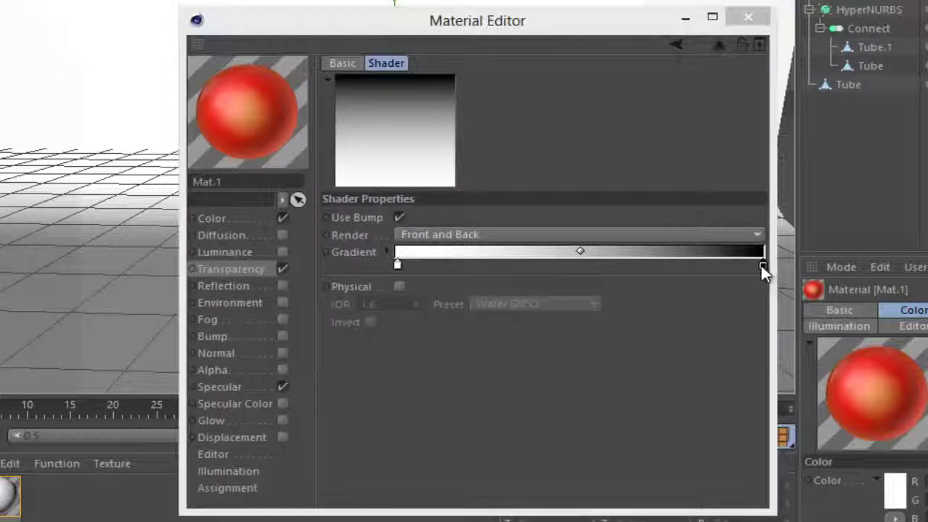
pyautogui.click(724, 353)
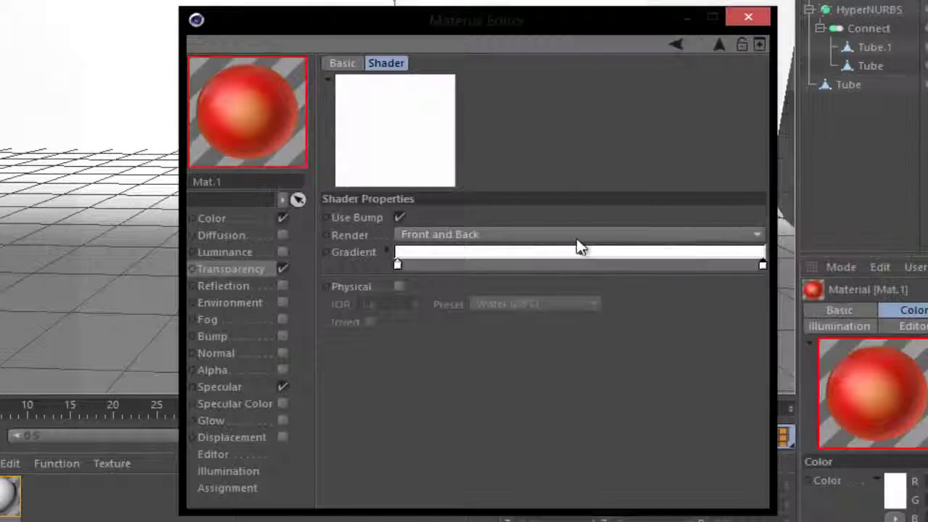
pyautogui.doubleClick(398, 265)
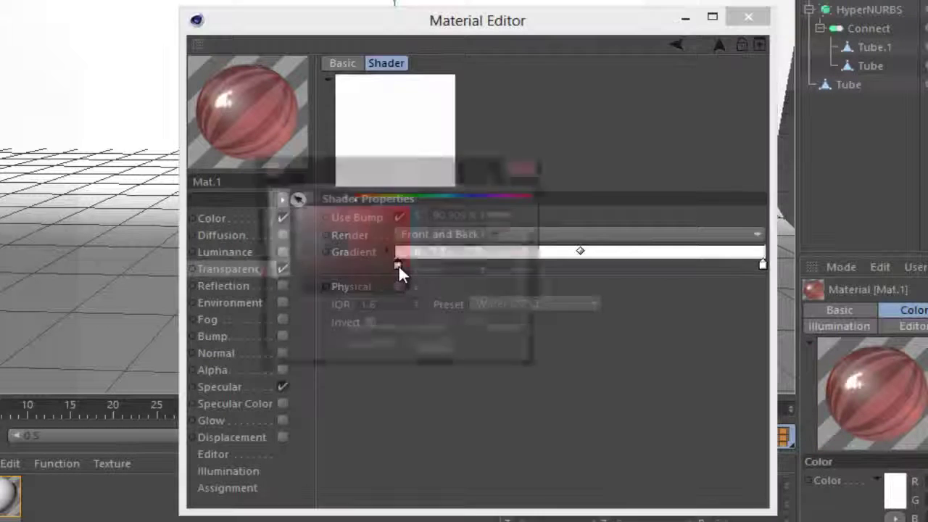
pyautogui.moveTo(370, 261)
pyautogui.mouseDown()
pyautogui.moveTo(284, 239)
pyautogui.moveTo(283, 228)
pyautogui.mouseUp()
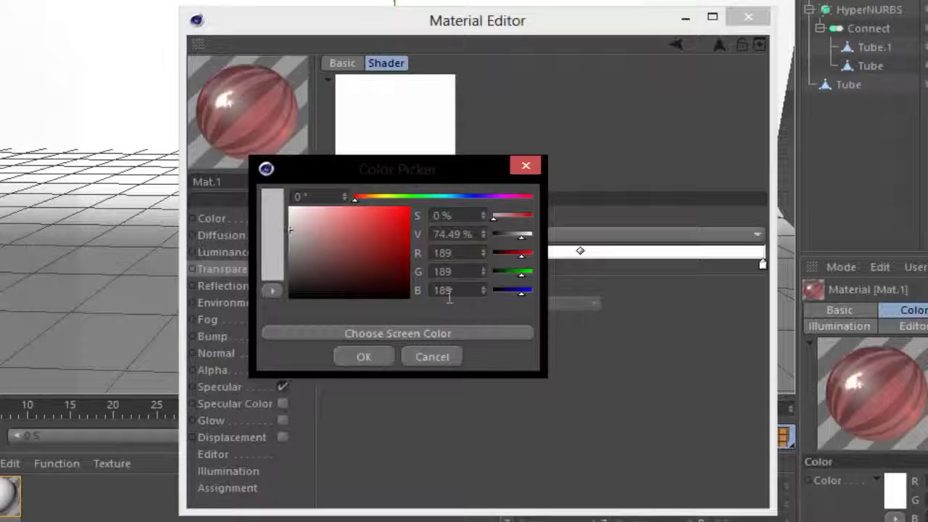
pyautogui.doubleClick(446, 253)
pyautogui.press('Tab')
pyautogui.press('Tab')
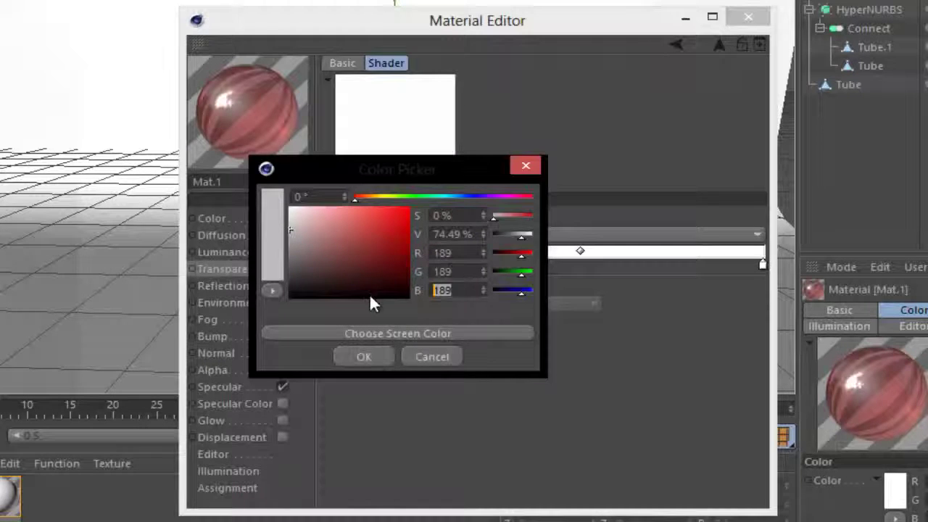
pyautogui.click(374, 361)
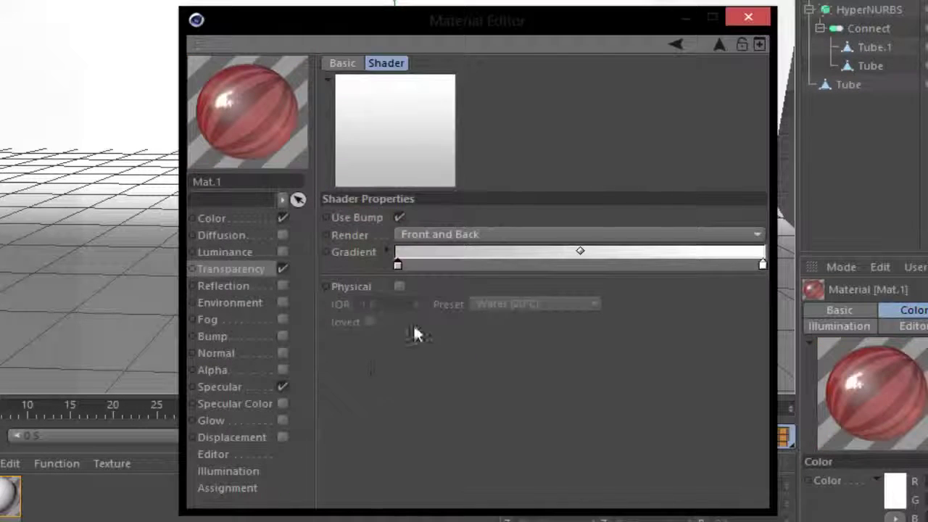
# Enable reflection on Mat.1 and lower its brightness to 80%.
pyautogui.click(231, 290)
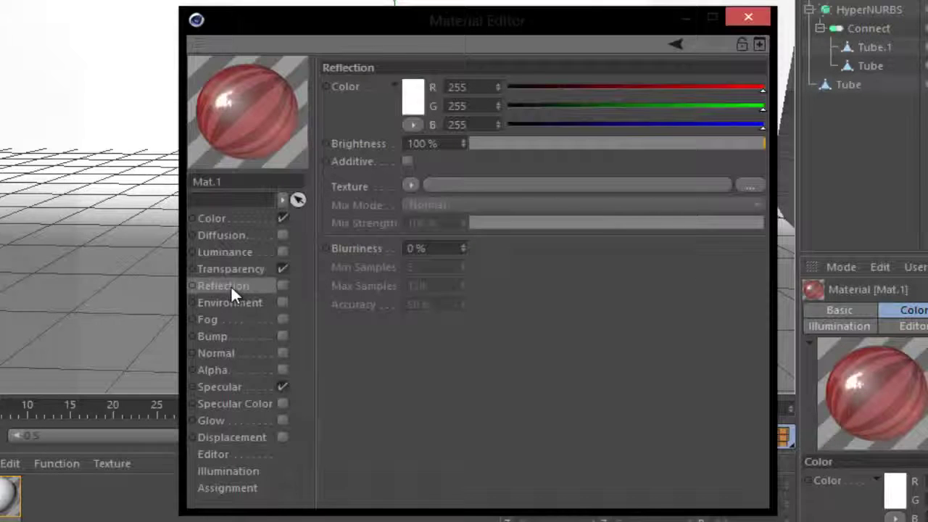
pyautogui.click(282, 286)
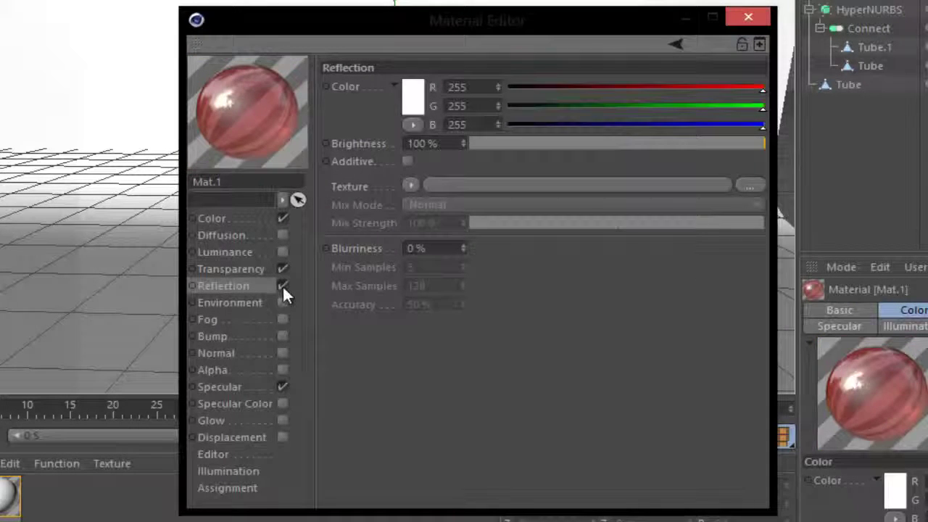
pyautogui.click(237, 267)
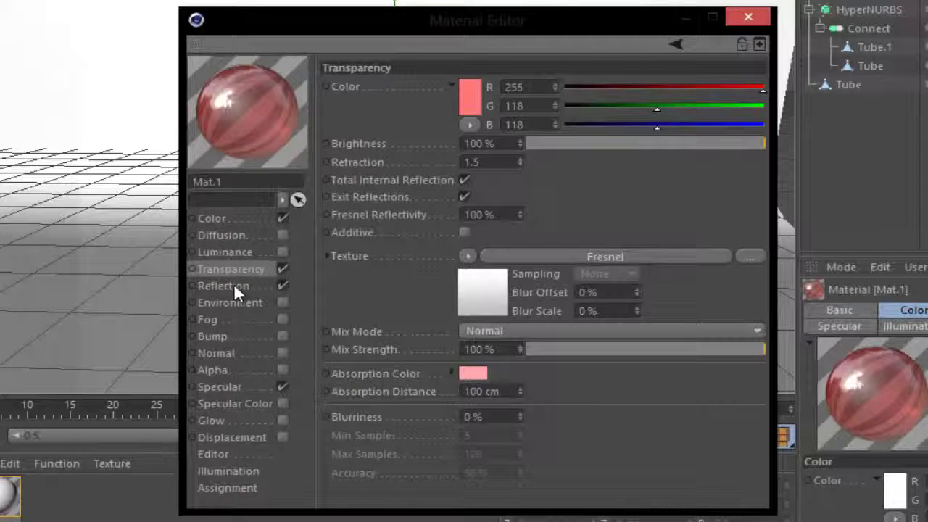
pyautogui.click(234, 286)
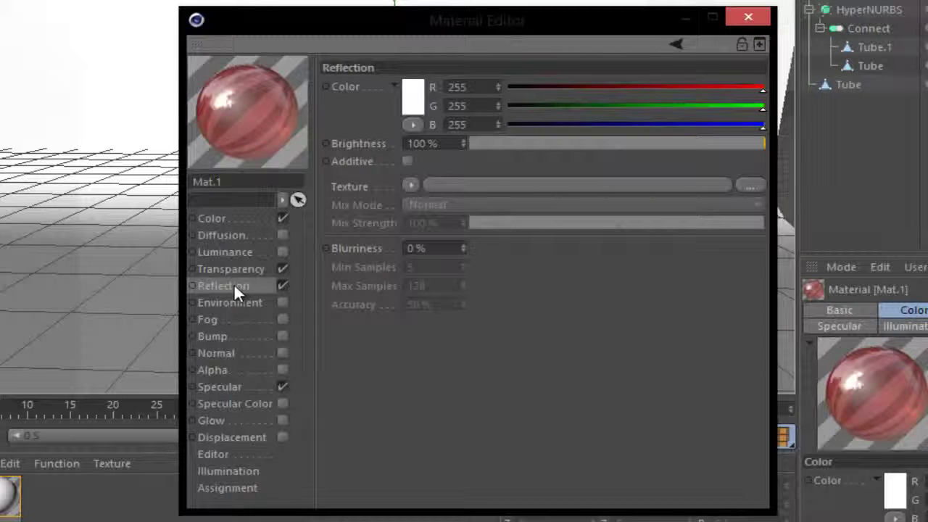
pyautogui.moveTo(743, 146)
pyautogui.mouseDown()
pyautogui.moveTo(727, 154)
pyautogui.moveTo(707, 147)
pyautogui.mouseUp()
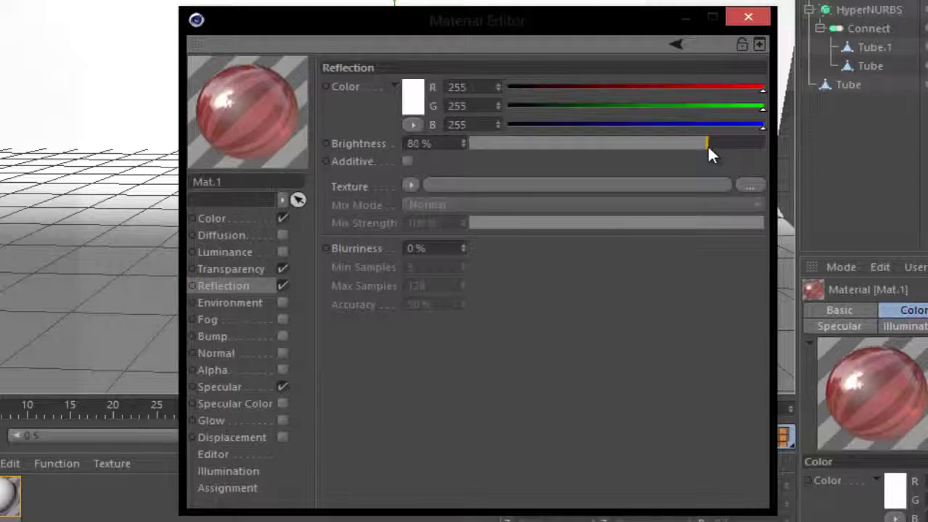
# Load a Fresnel reflection texture with its gradient's right end set to grey 163.
pyautogui.click(411, 186)
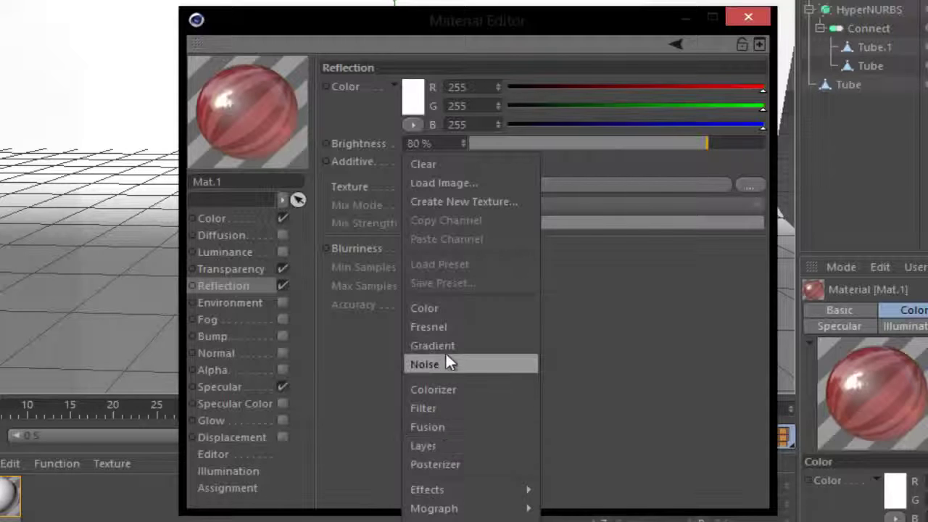
pyautogui.click(438, 330)
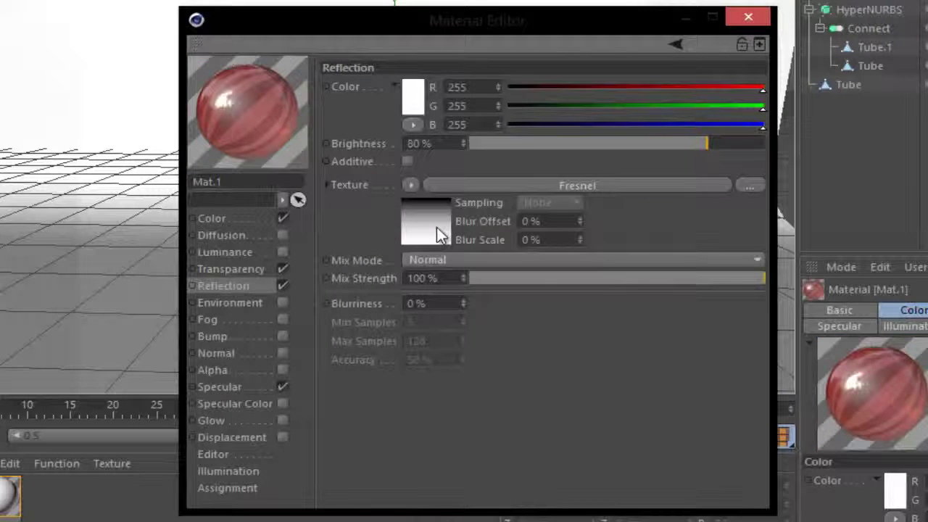
pyautogui.click(437, 227)
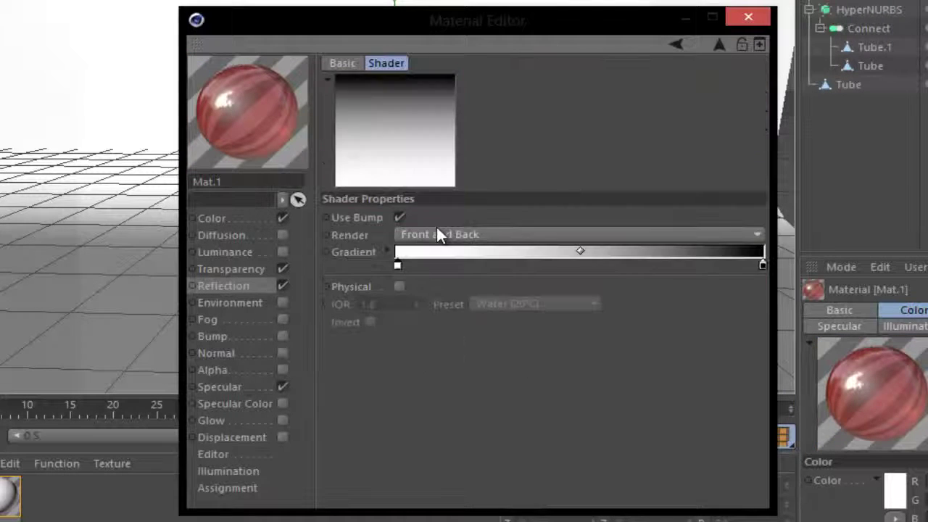
pyautogui.doubleClick(761, 266)
pyautogui.moveTo(712, 256); pyautogui.dragTo(643, 236)
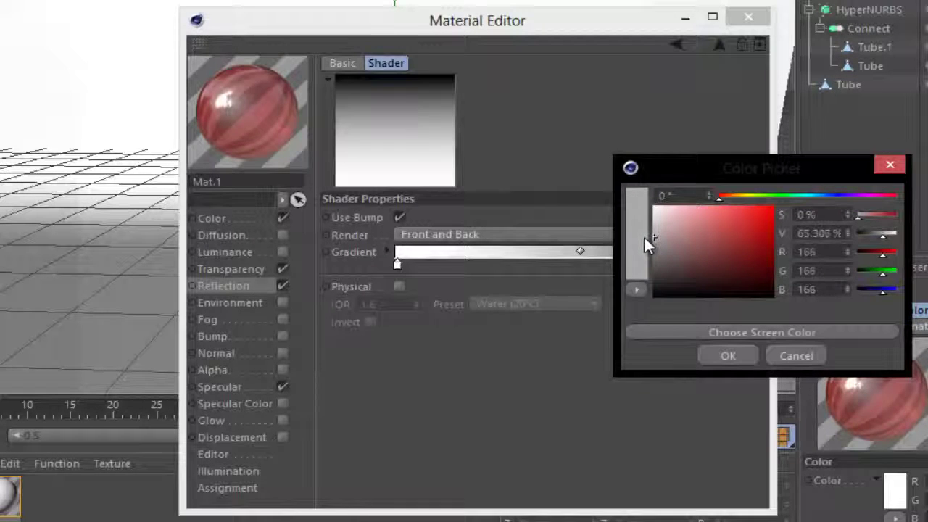
pyautogui.click(722, 352)
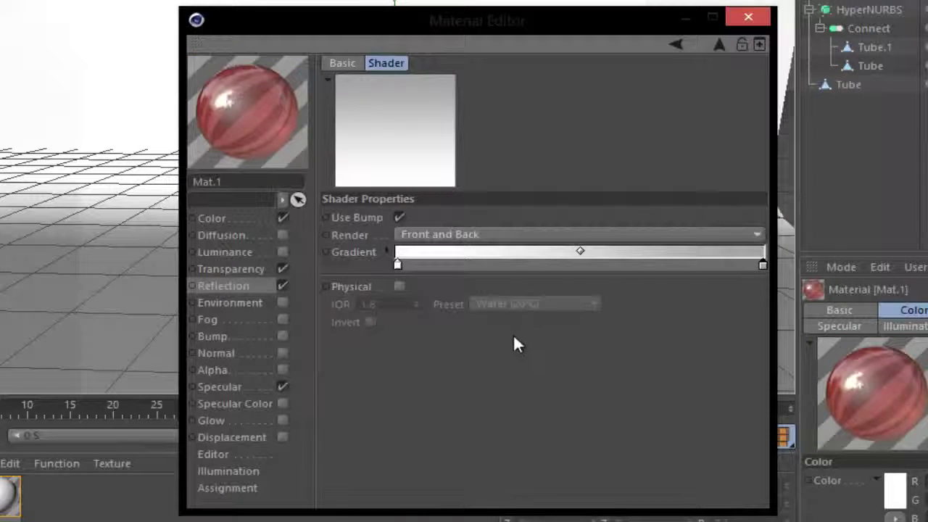
# Set the reflection texture's Mix Mode to Multiply.
pyautogui.click(247, 287)
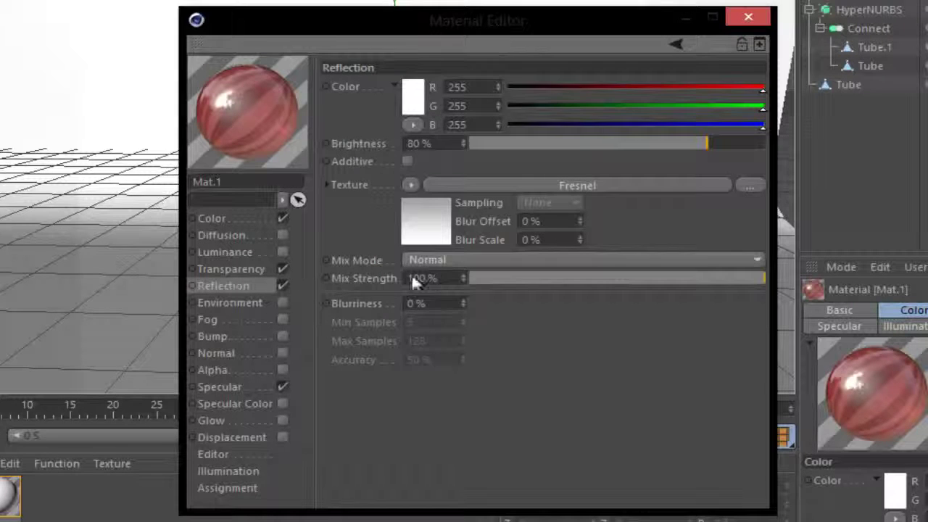
pyautogui.click(444, 261)
pyautogui.click(435, 335)
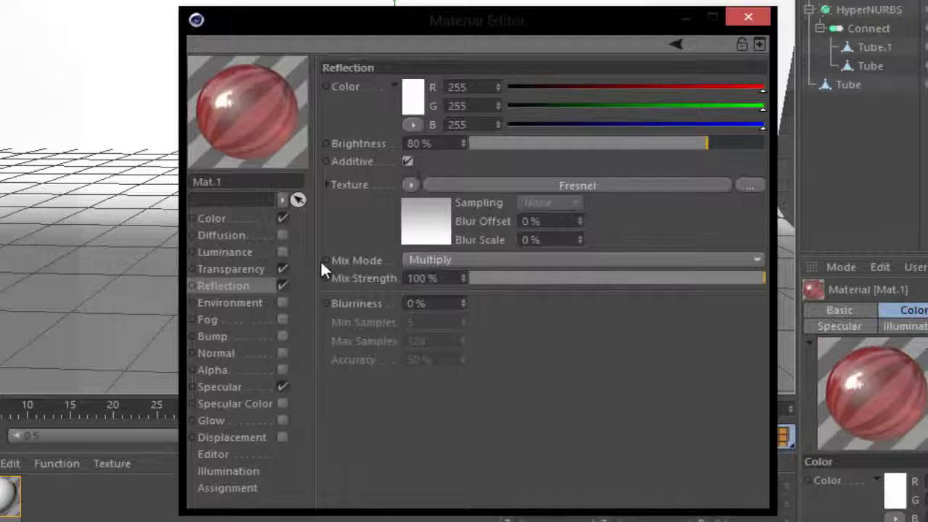
pyautogui.click(231, 268)
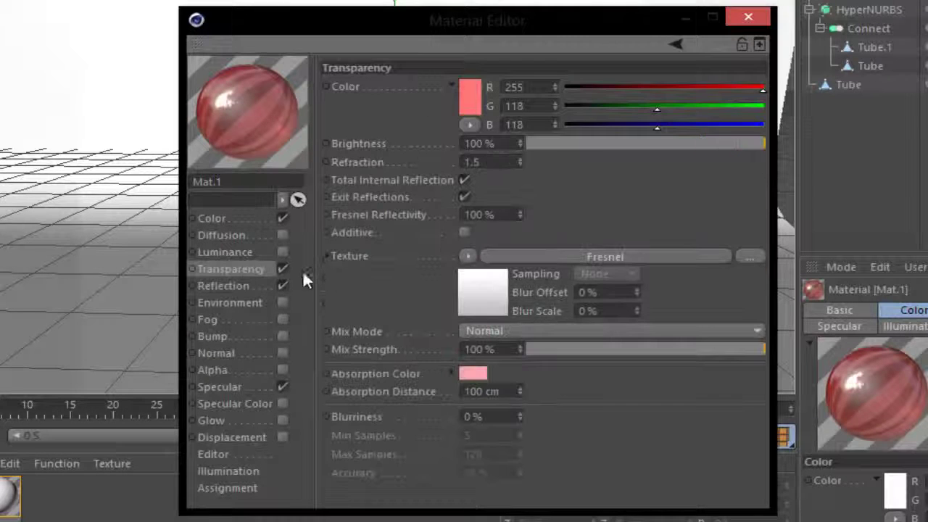
# Lighten the transparency's absorption colour to a pale pink.
pyautogui.click(473, 373)
pyautogui.moveTo(434, 343); pyautogui.dragTo(409, 303)
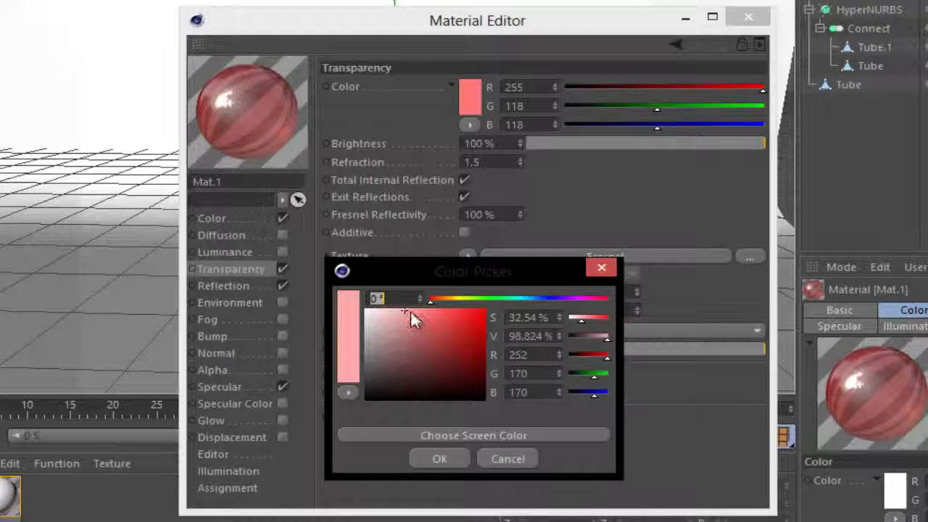
pyautogui.click(439, 458)
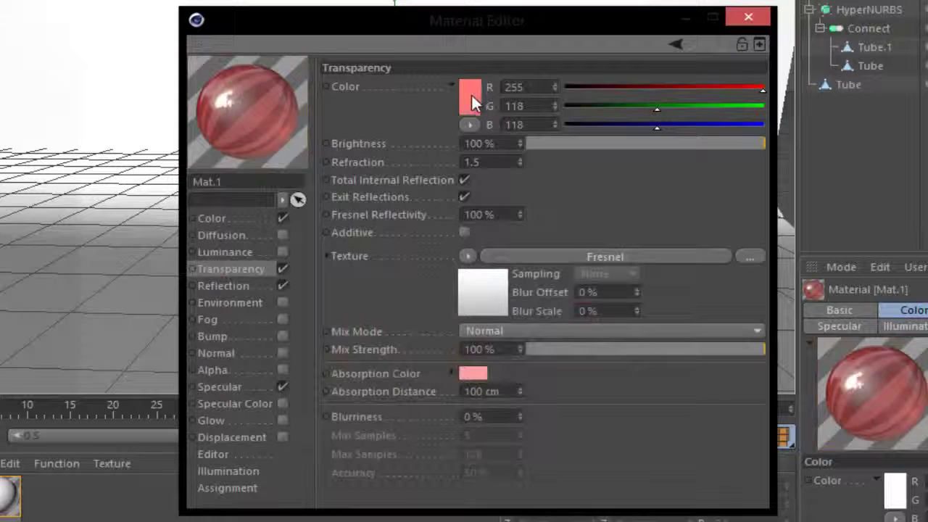
# Make the transparency colour 255, 71, 71 and multiply in its Fresnel texture.
pyautogui.click(472, 94)
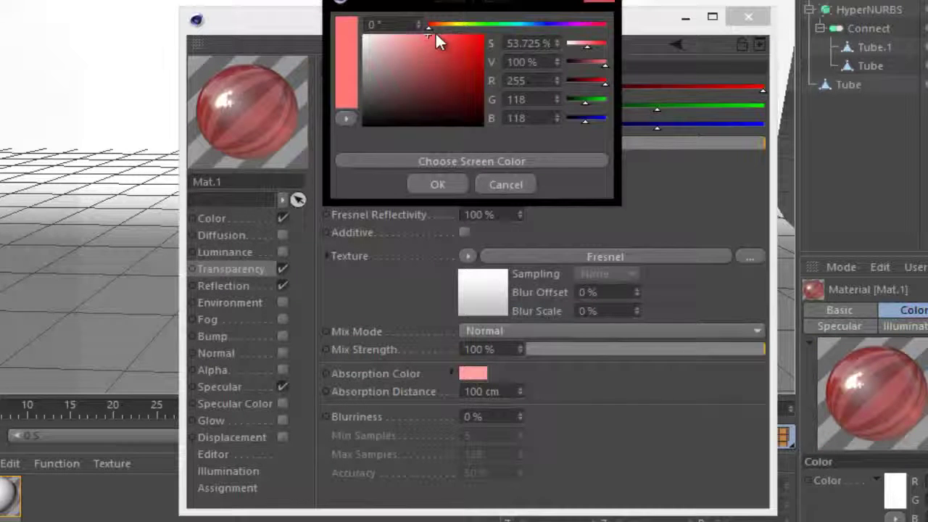
pyautogui.moveTo(434, 33); pyautogui.dragTo(448, 28)
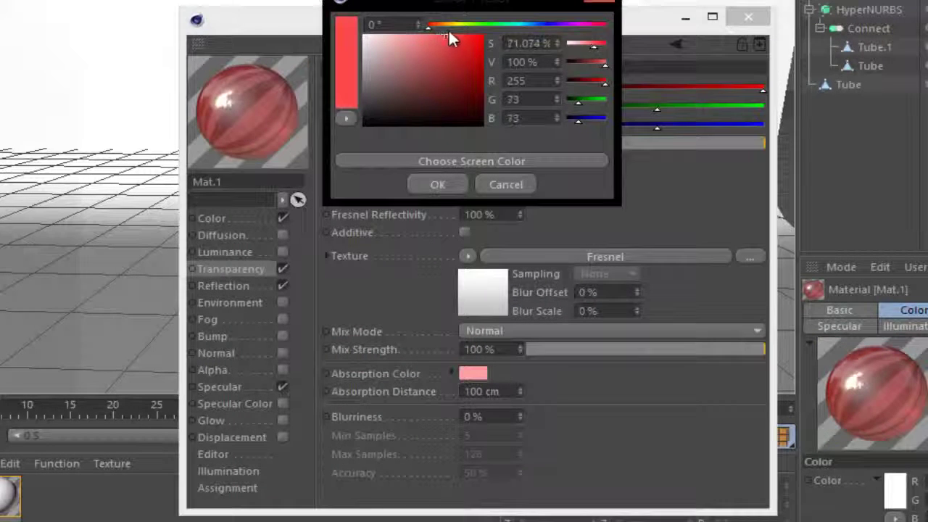
pyautogui.click(436, 184)
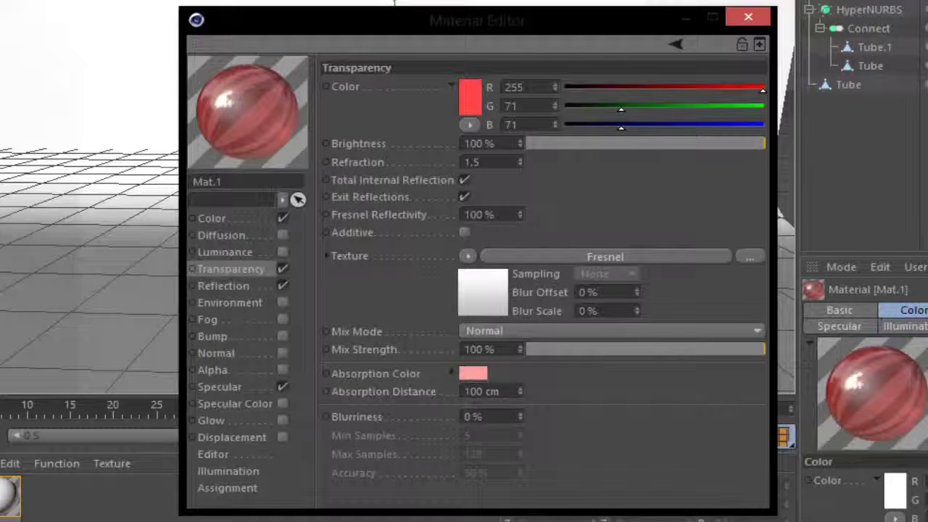
pyautogui.click(534, 337)
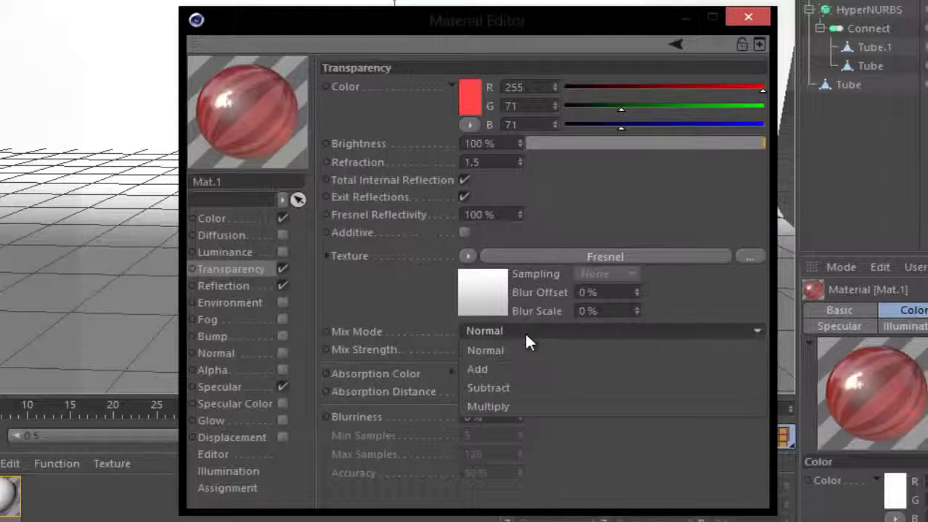
pyautogui.click(512, 406)
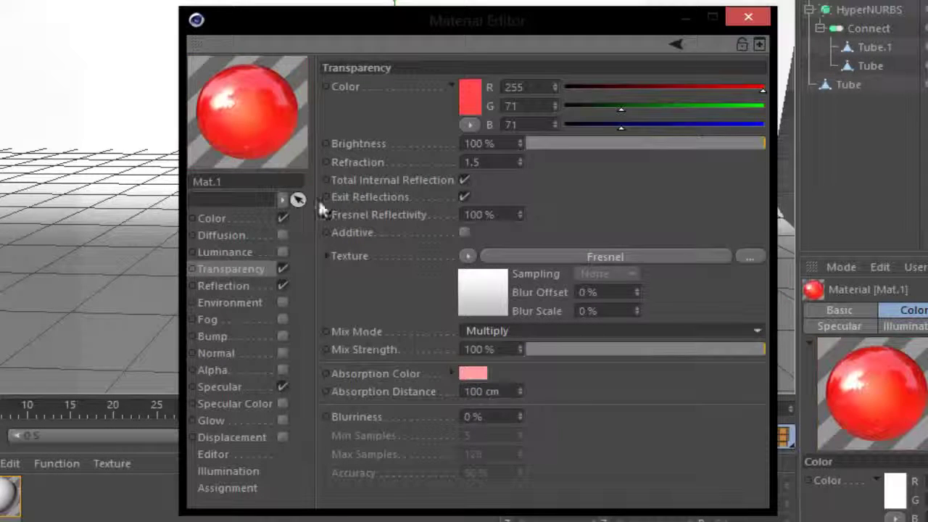
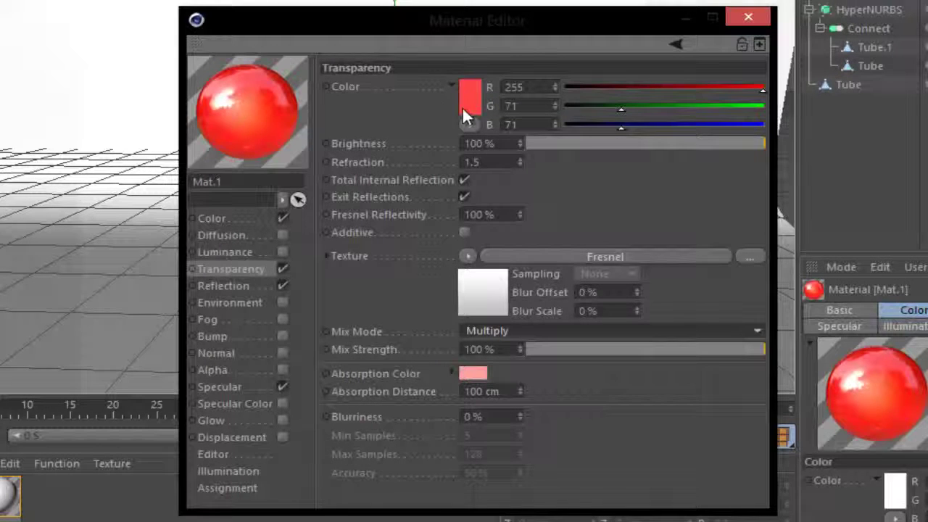
# Lighten Mat.1's transparency colour to pinkish R255 G96 B96, then close the Material Editor.
pyautogui.click(233, 280)
pyautogui.click(231, 267)
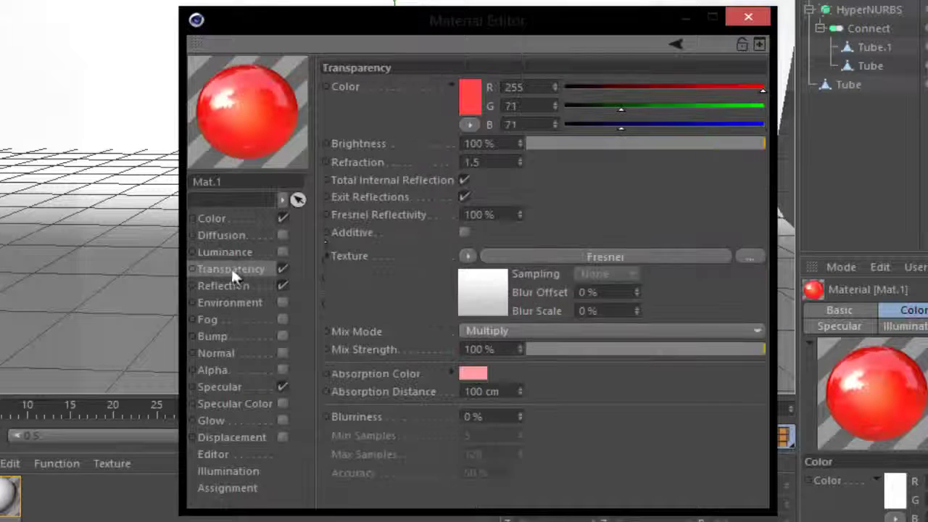
pyautogui.click(470, 95)
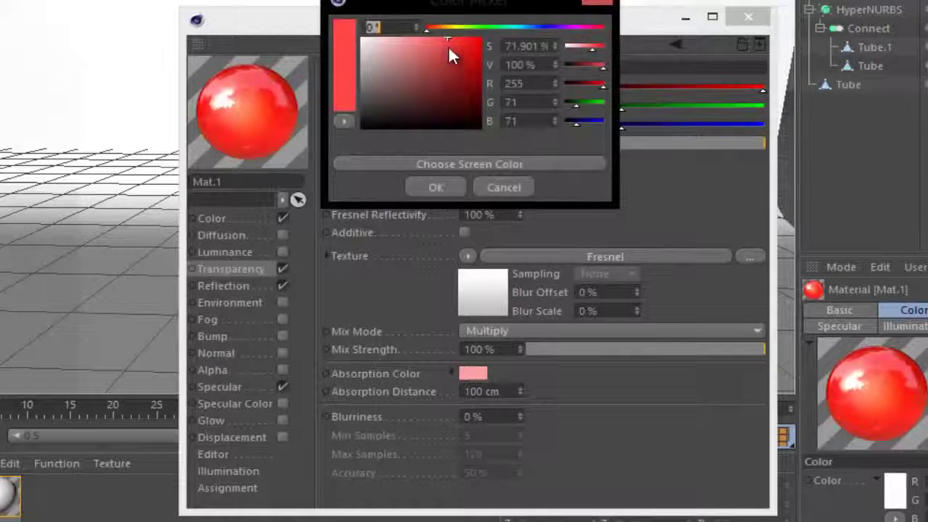
pyautogui.moveTo(448, 49); pyautogui.dragTo(433, 33)
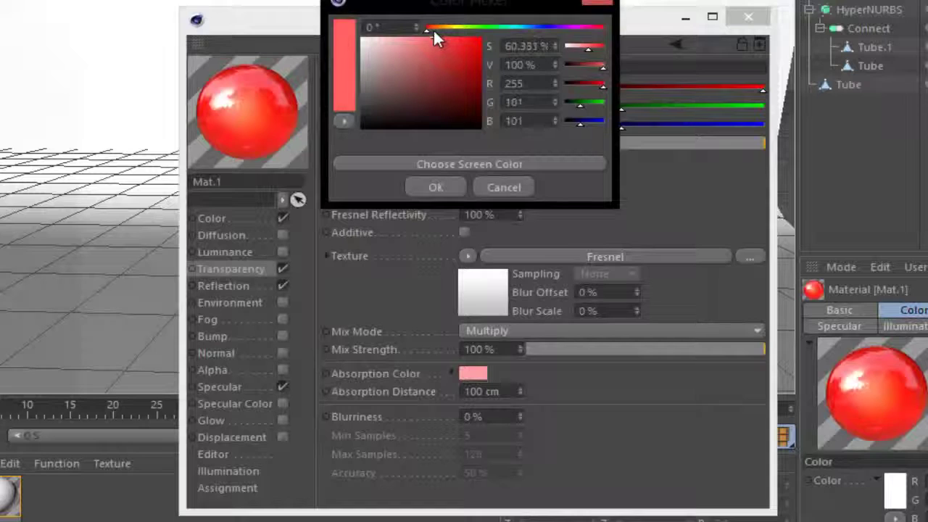
pyautogui.moveTo(433, 32); pyautogui.dragTo(435, 31)
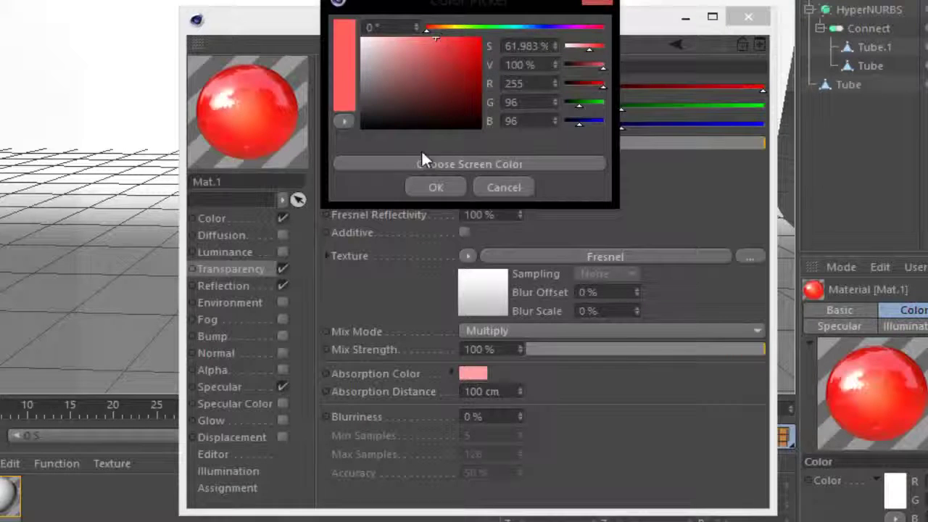
pyautogui.click(435, 187)
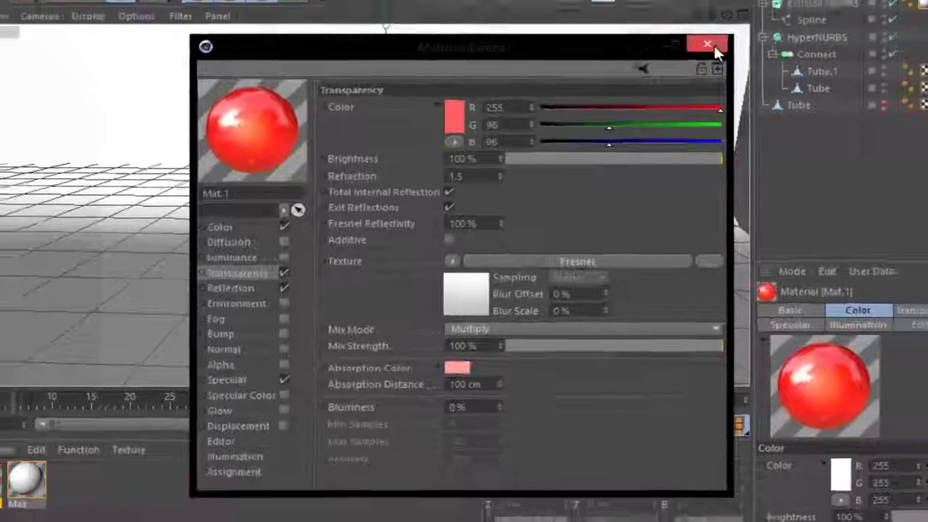
pyautogui.click(713, 41)
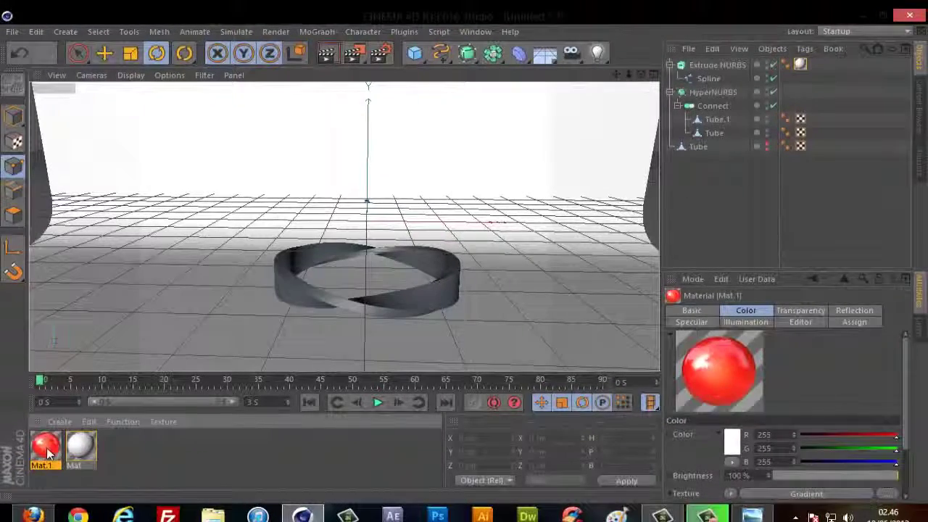
# Apply Mat.1 to the twisted ring to make it red.
pyautogui.moveTo(48, 449); pyautogui.dragTo(316, 294)
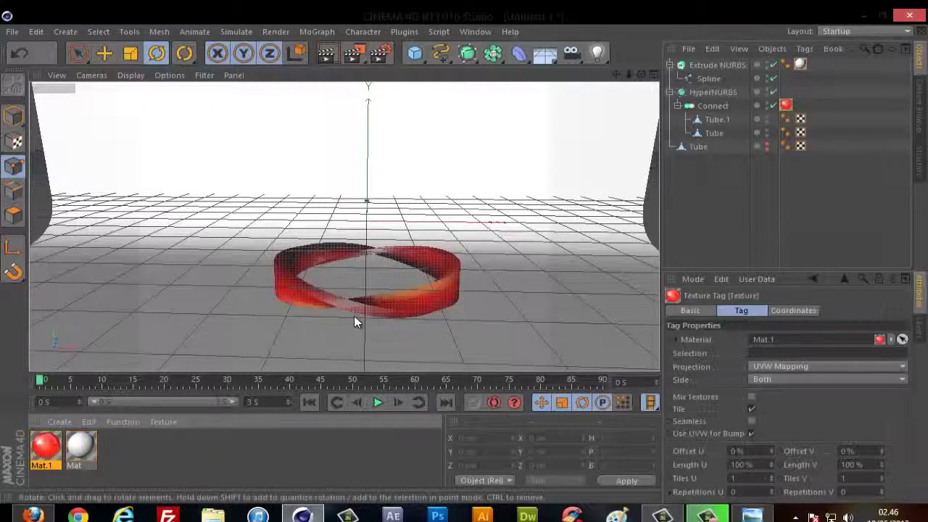
pyautogui.keyDown('alt'); pyautogui.moveTo(370, 312); pyautogui.dragTo(381, 314); pyautogui.keyUp('alt')
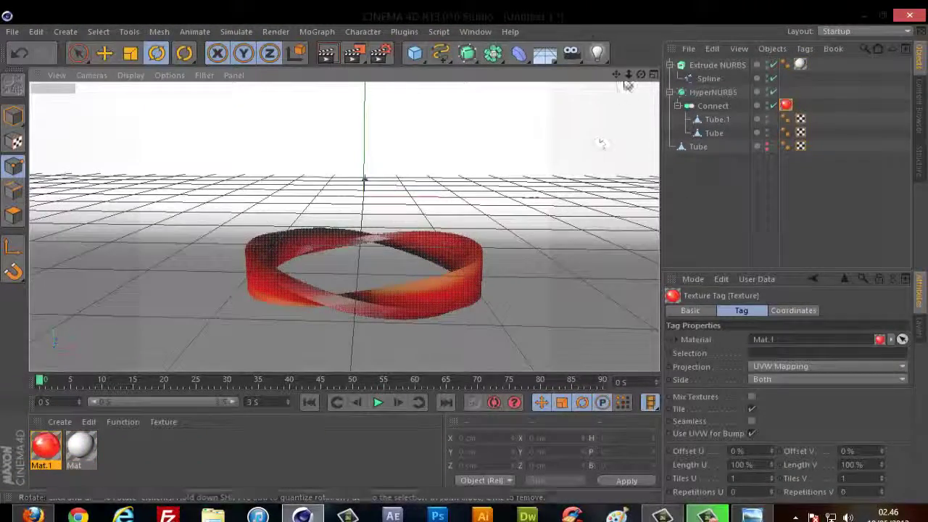
pyautogui.keyDown('alt'); pyautogui.moveTo(463, 256); pyautogui.dragTo(316, 291); pyautogui.keyUp('alt')
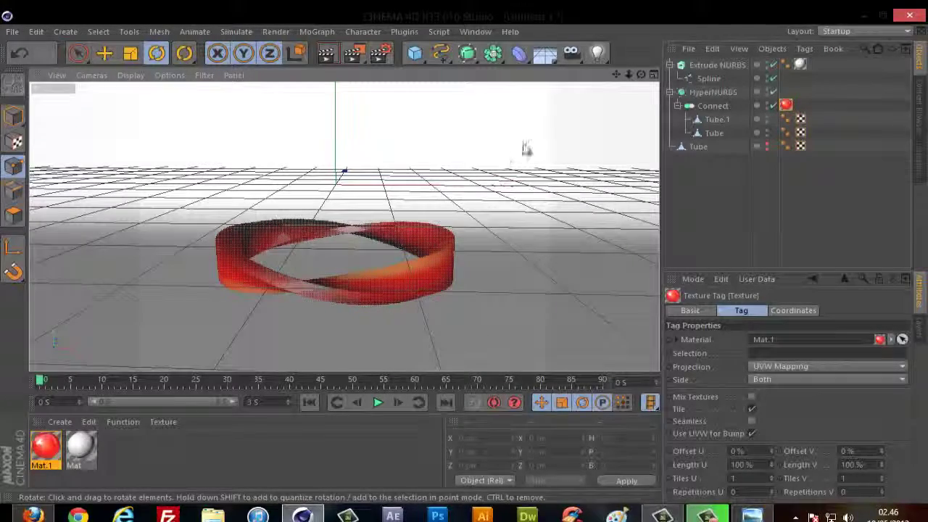
pyautogui.moveTo(641, 76); pyautogui.dragTo(465, 262)
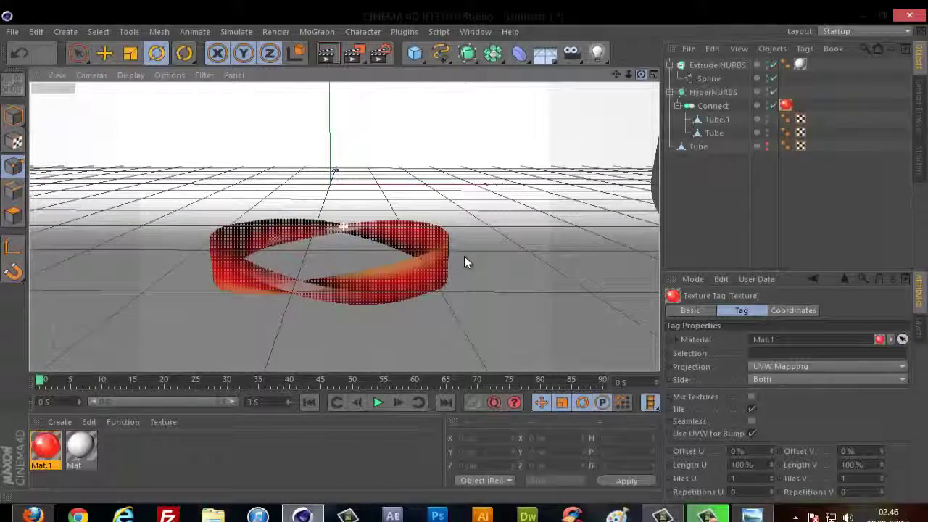
# Copy and paste the HyperNURBS ring to create the duplicate HyperNURBS.1.
pyautogui.click(711, 66)
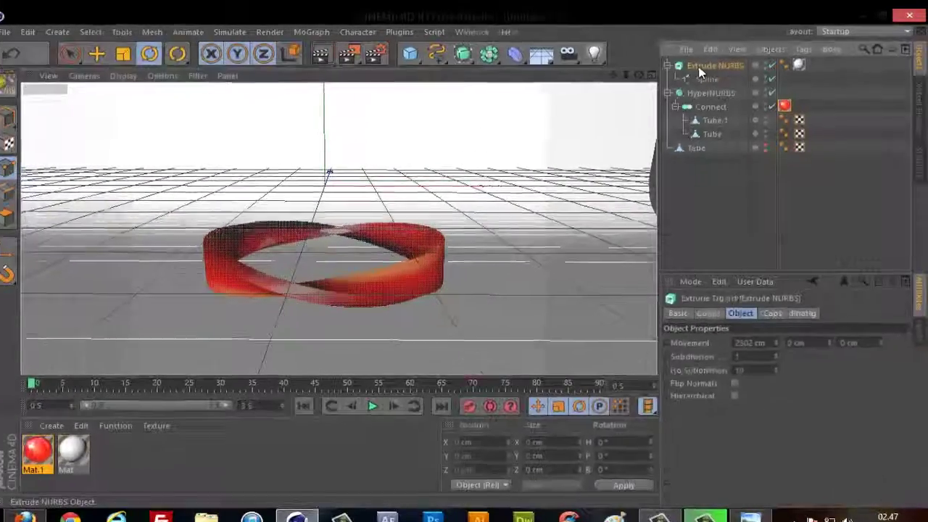
pyautogui.click(665, 108)
pyautogui.click(628, 61)
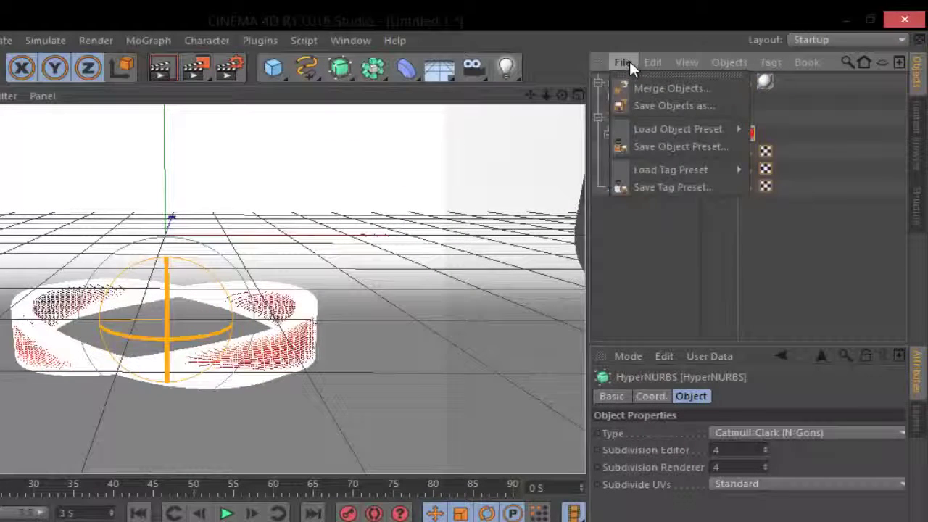
pyautogui.click(673, 146)
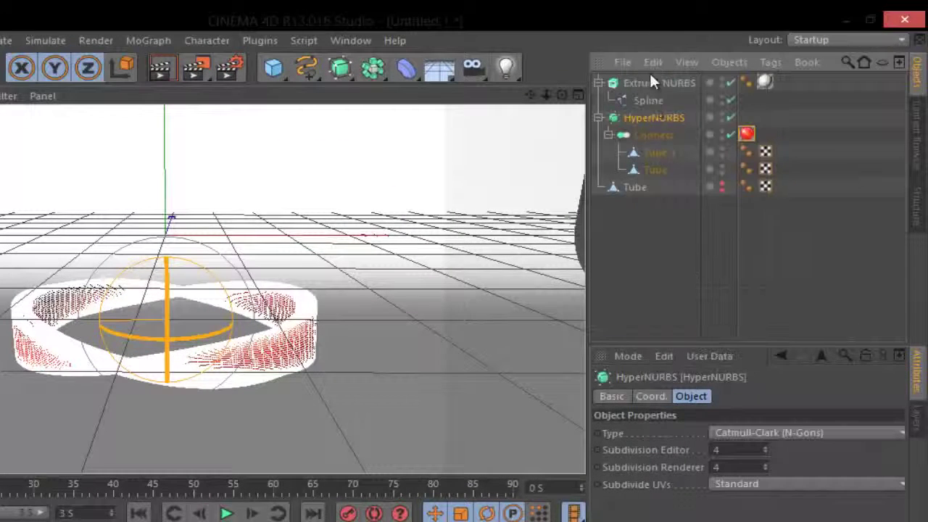
pyautogui.click(654, 62)
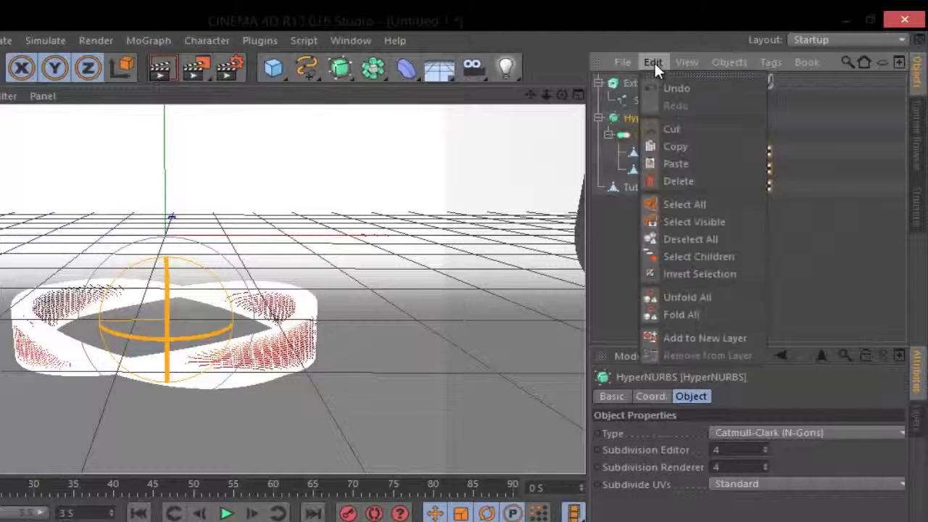
pyautogui.click(693, 163)
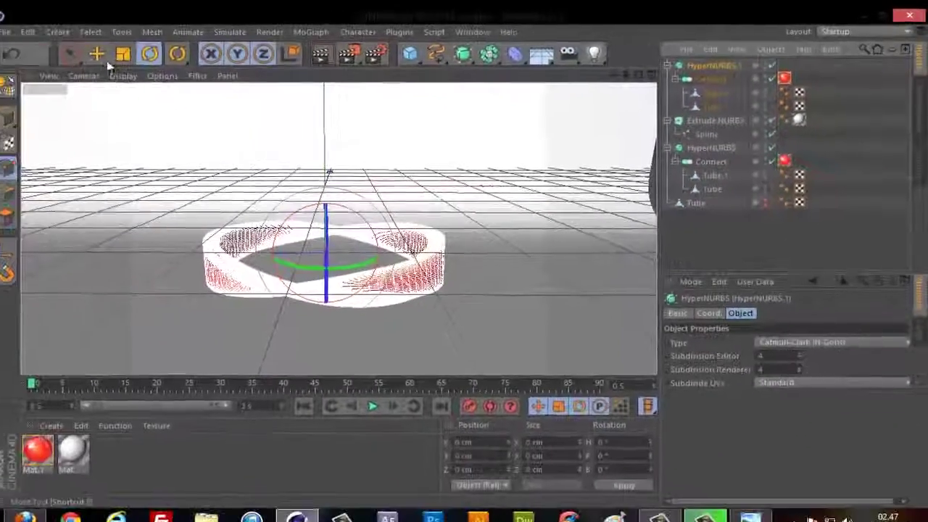
pyautogui.click(102, 52)
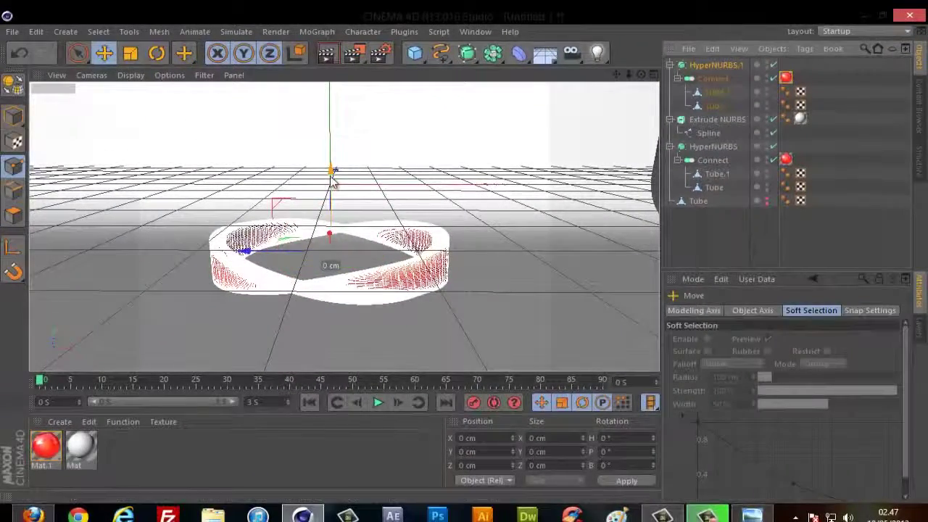
# Move the duplicate ring to the right and turn it around its heading axis.
pyautogui.moveTo(335, 156); pyautogui.dragTo(317, 179)
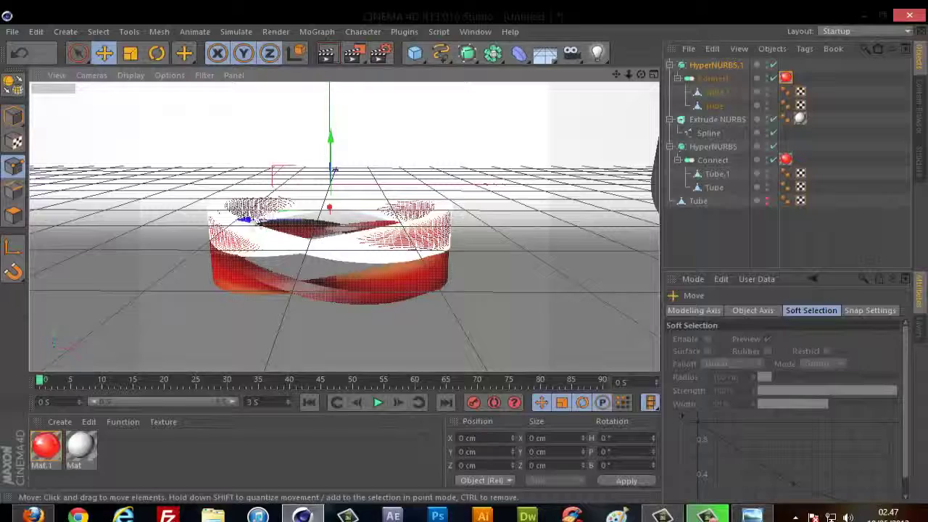
pyautogui.moveTo(266, 210); pyautogui.dragTo(372, 226)
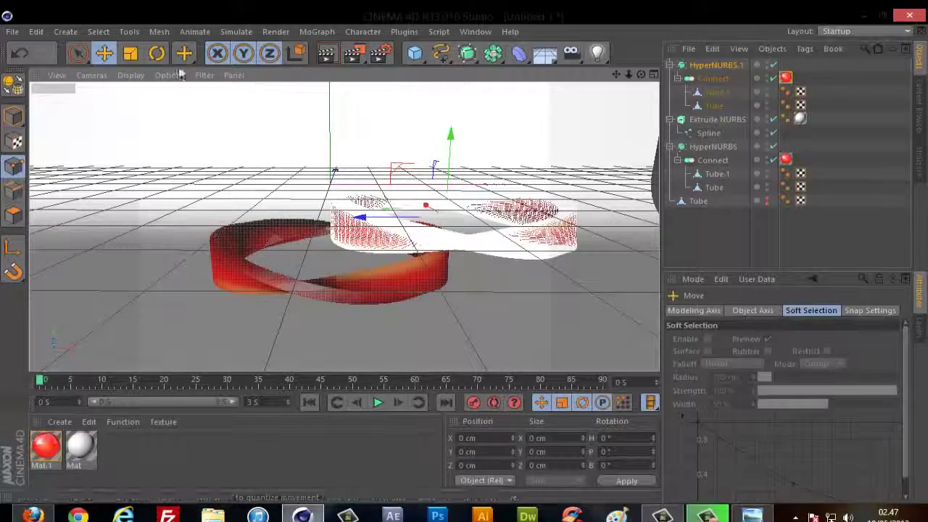
pyautogui.press('r')
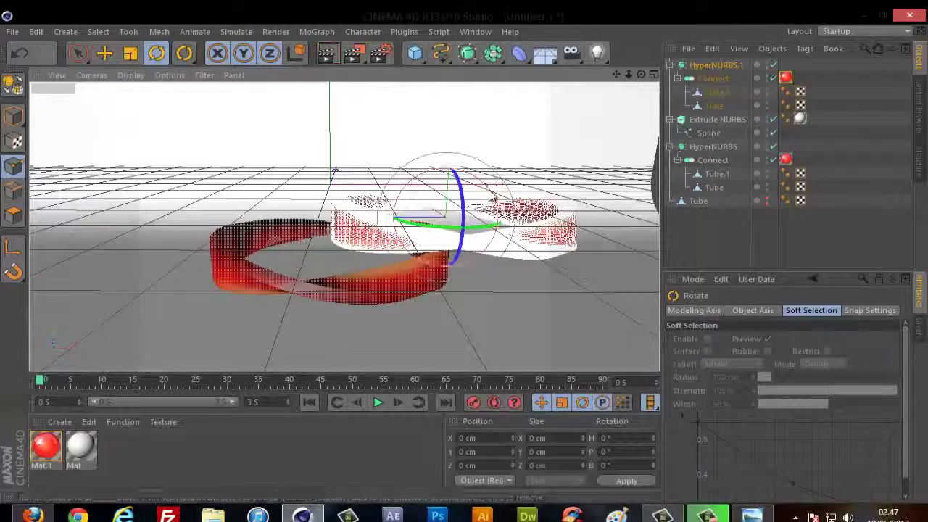
pyautogui.moveTo(490, 194); pyautogui.dragTo(489, 200)
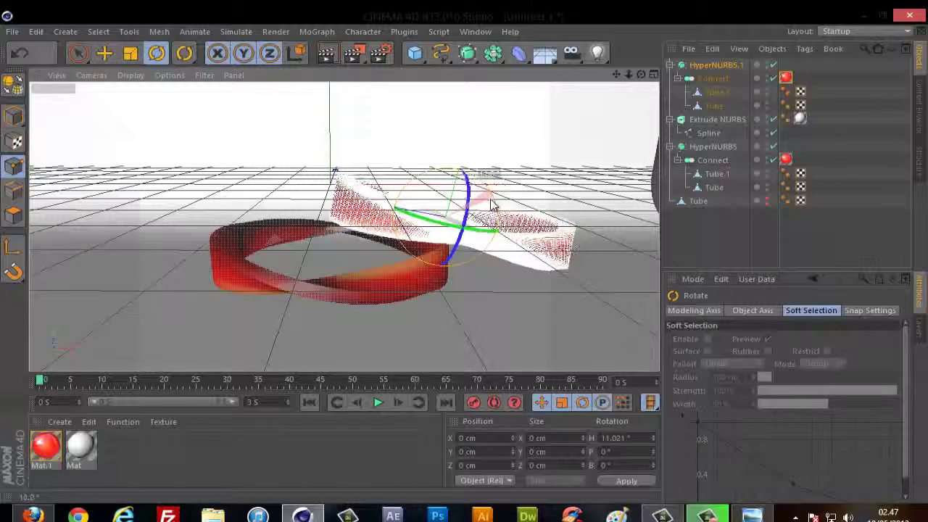
# Adjust the duplicate ring vertically until it interlocks with the red ring, discarding a trial rotation.
pyautogui.click(104, 53)
pyautogui.moveTo(463, 163); pyautogui.dragTo(452, 188)
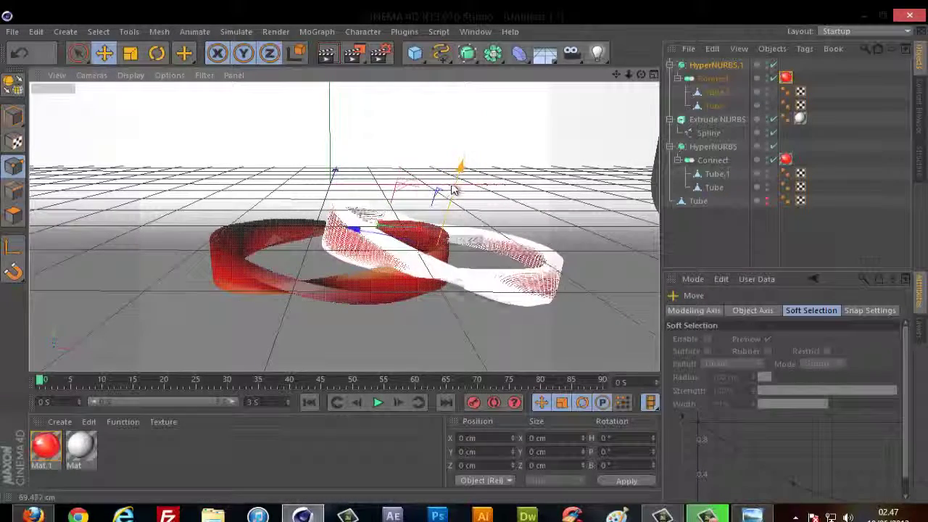
pyautogui.moveTo(453, 188); pyautogui.dragTo(454, 182)
pyautogui.click(156, 53)
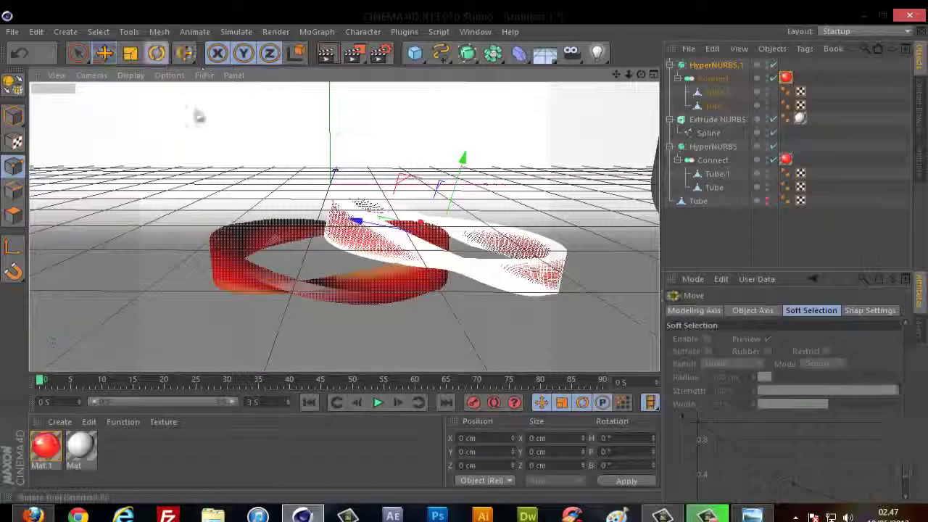
pyautogui.moveTo(370, 242); pyautogui.dragTo(388, 241)
pyautogui.hotkey('ctrl', 'z')
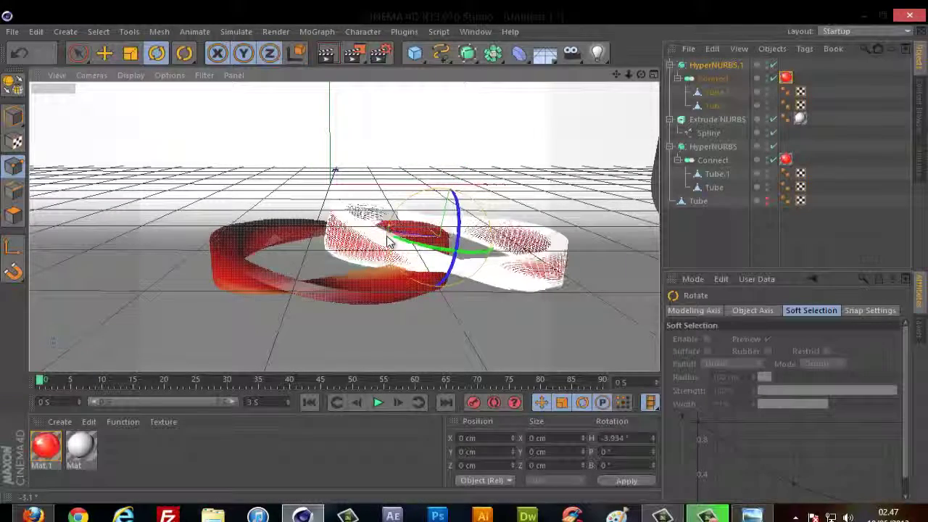
pyautogui.click(104, 53)
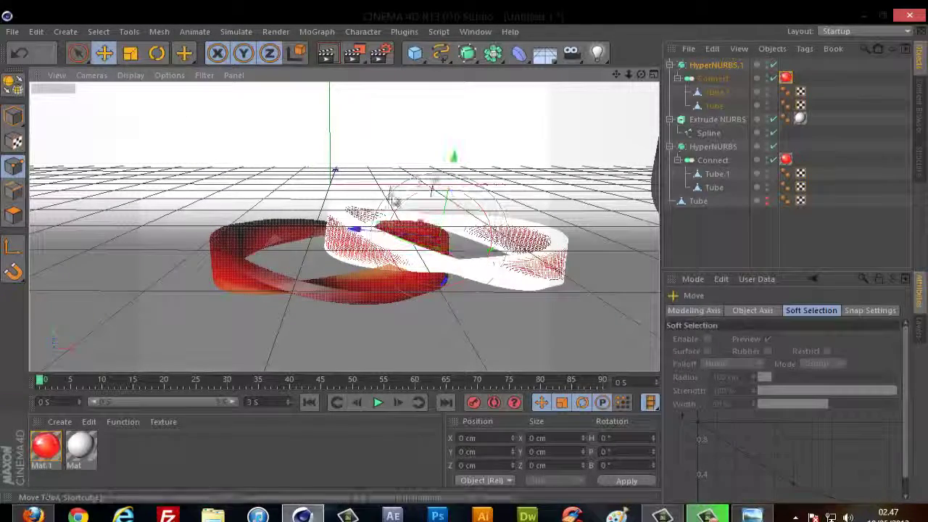
pyautogui.moveTo(450, 172); pyautogui.dragTo(443, 190)
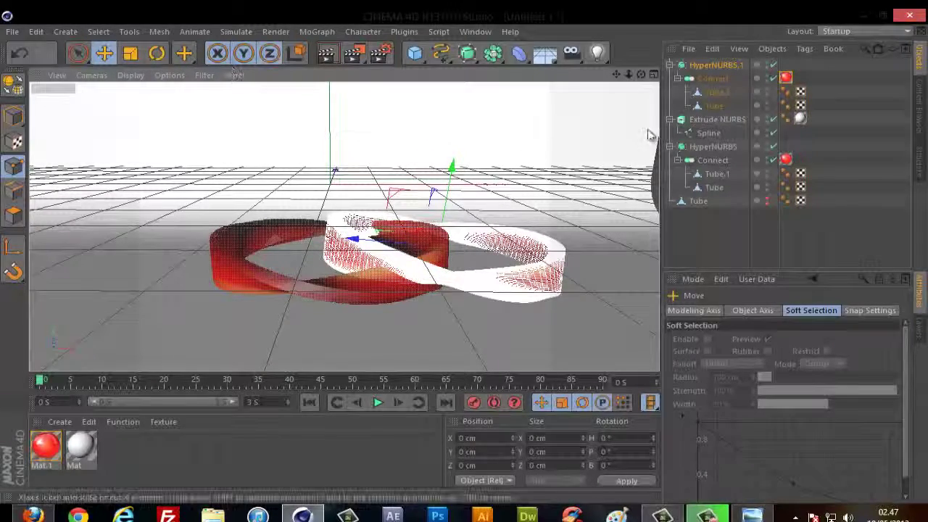
pyautogui.moveTo(616, 75)
pyautogui.mouseDown()
pyautogui.moveTo(466, 263)
pyautogui.moveTo(424, 159)
pyautogui.mouseUp()
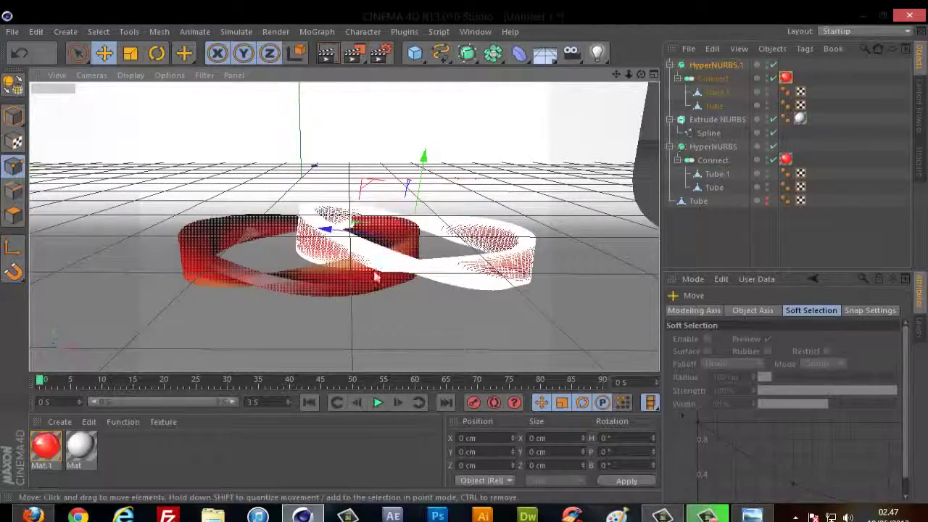
# Stretch the white ring's selected part further right over the red ring, undoing a trial tilt.
pyautogui.scroll(2, 366, 279)
pyautogui.scroll(1, 366, 279)
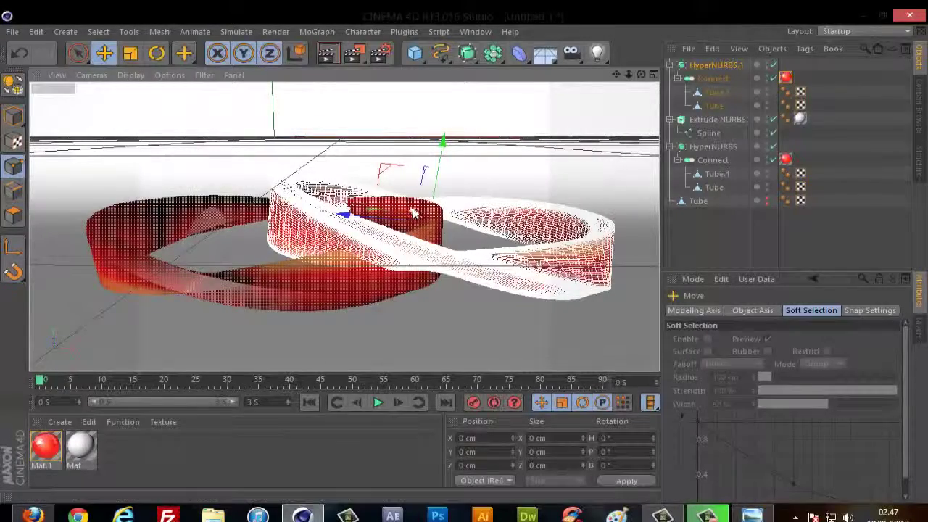
pyautogui.moveTo(412, 213); pyautogui.dragTo(362, 226)
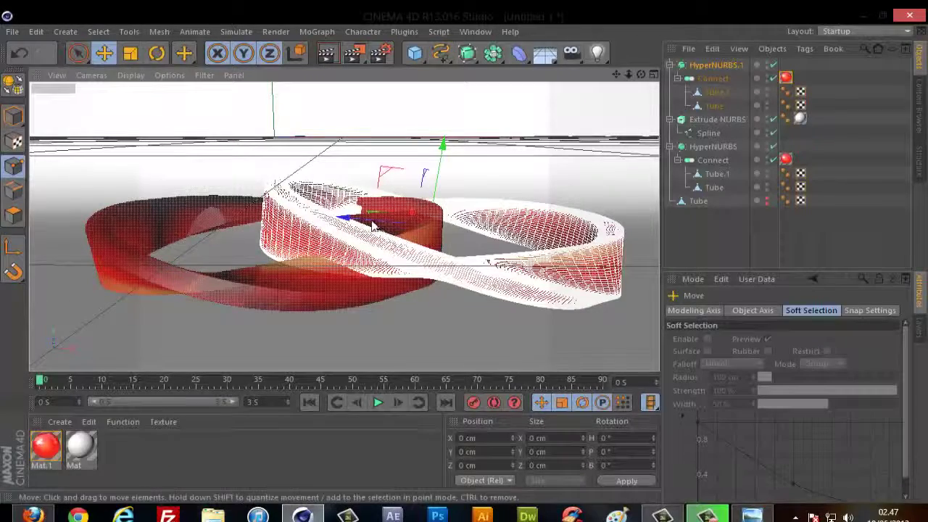
pyautogui.click(156, 52)
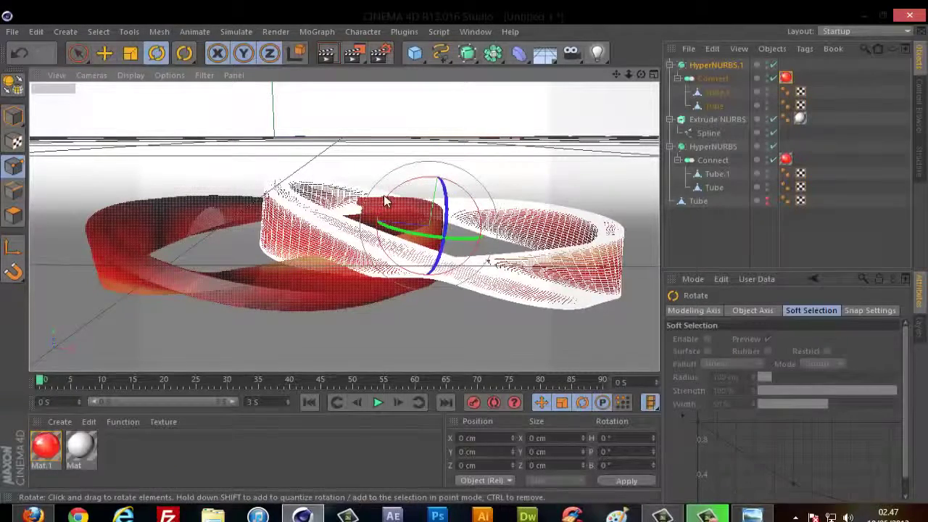
pyautogui.moveTo(387, 201)
pyautogui.mouseDown()
pyautogui.moveTo(419, 228)
pyautogui.moveTo(394, 219)
pyautogui.mouseUp()
pyautogui.hotkey('ctrl', 'z')
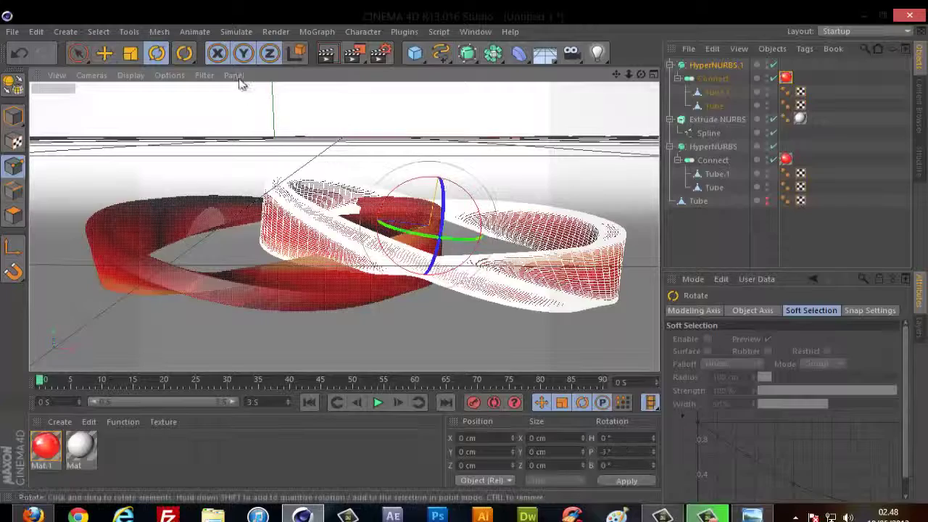
# Nudge the selected part slightly, undo a trial banking rotation, and pull the view back.
pyautogui.click(104, 53)
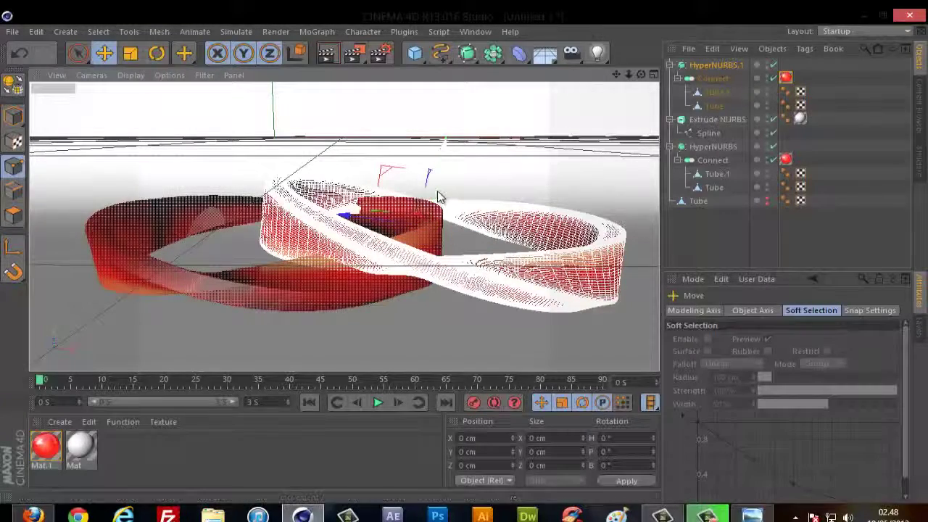
pyautogui.moveTo(435, 197); pyautogui.dragTo(438, 194)
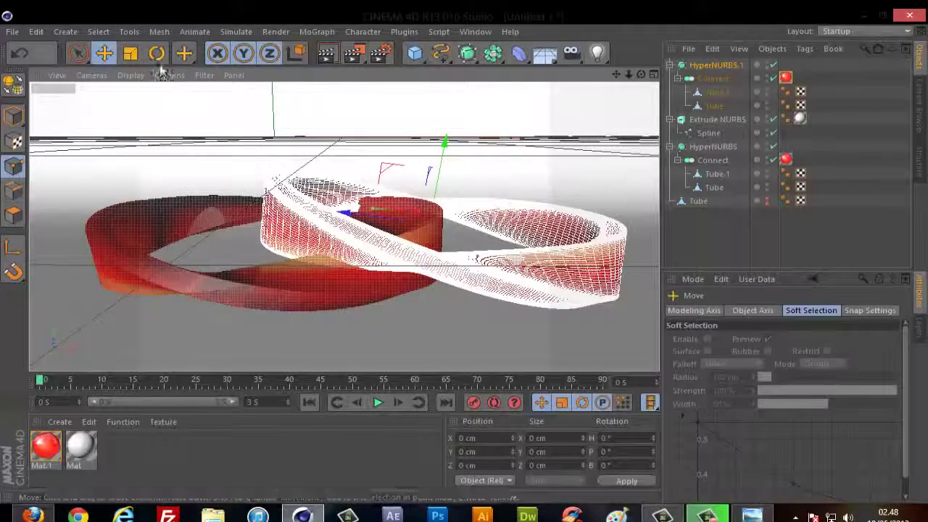
pyautogui.press('r')
pyautogui.moveTo(438, 248); pyautogui.dragTo(436, 244)
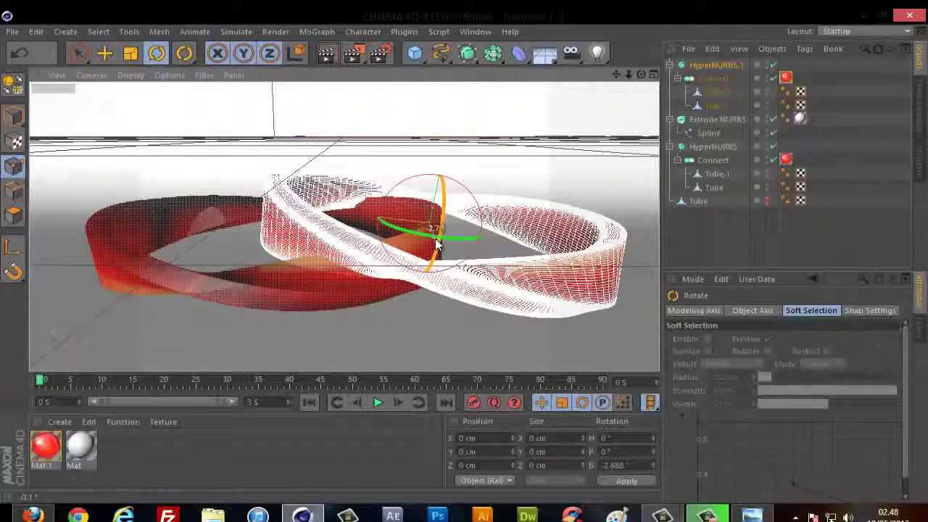
pyautogui.hotkey('ctrl', 'z')
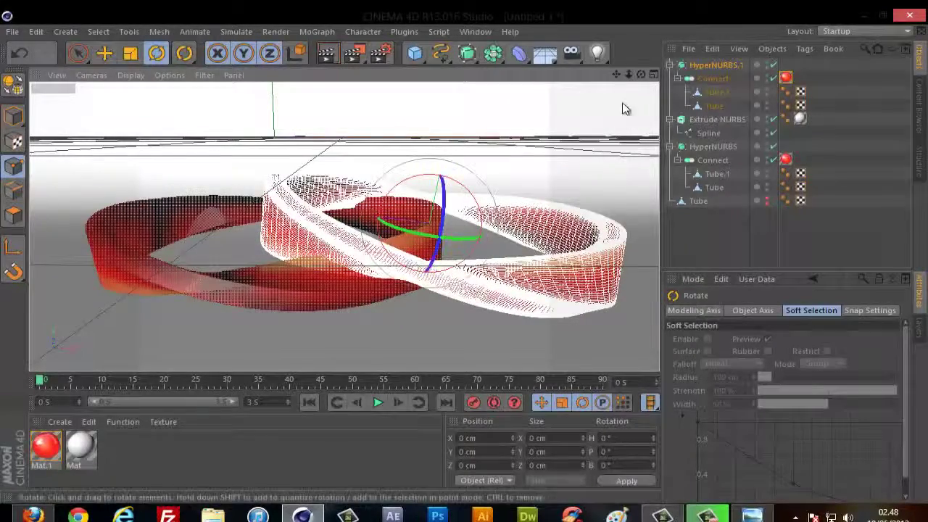
pyautogui.moveTo(628, 74); pyautogui.dragTo(466, 262)
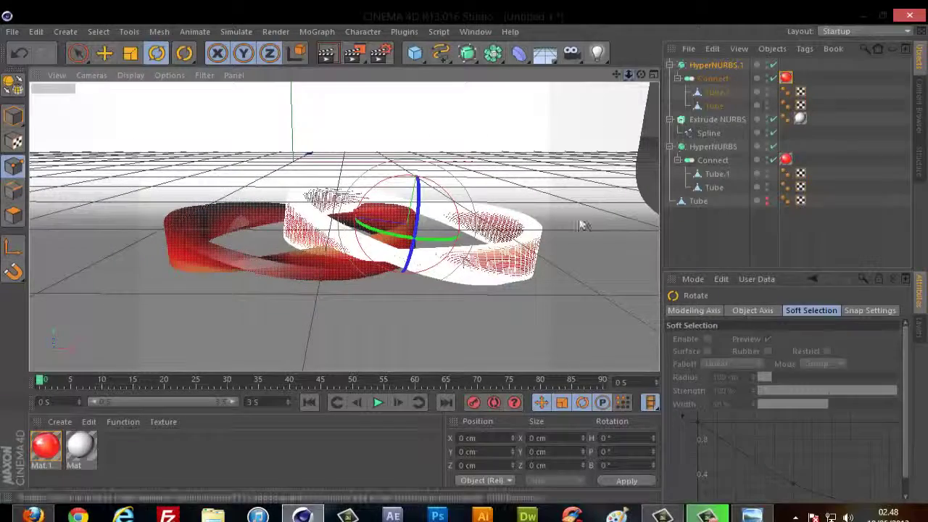
pyautogui.click(154, 457)
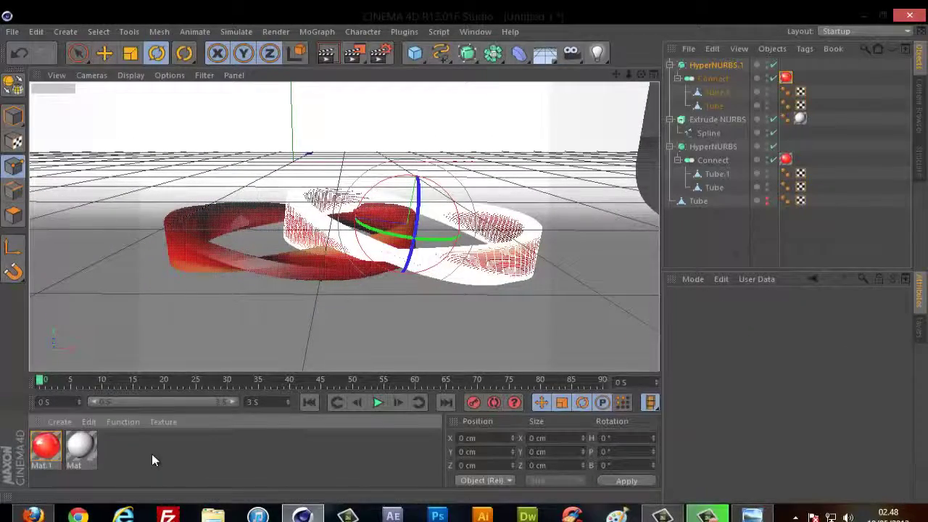
# Create a new material Mat.2 and set its base colour to white.
pyautogui.doubleClick(152, 455)
pyautogui.doubleClick(44, 444)
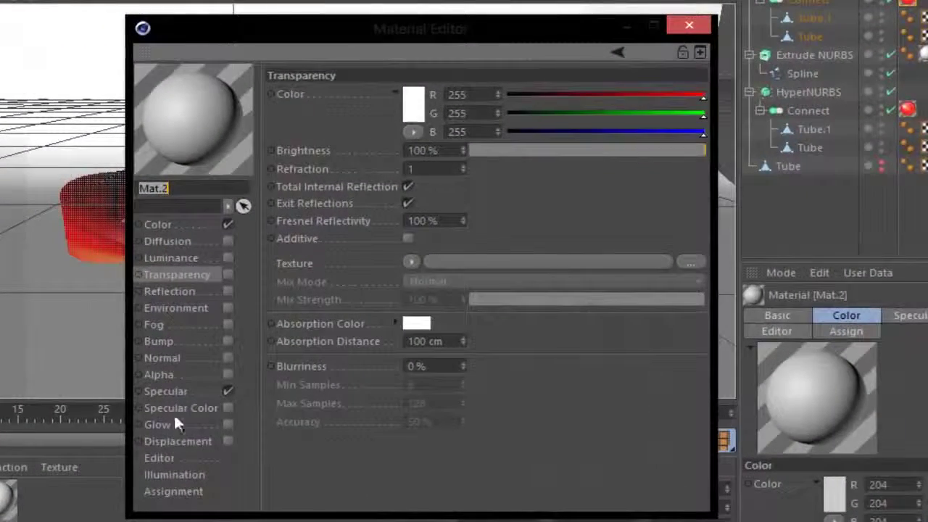
pyautogui.click(163, 224)
pyautogui.click(362, 105)
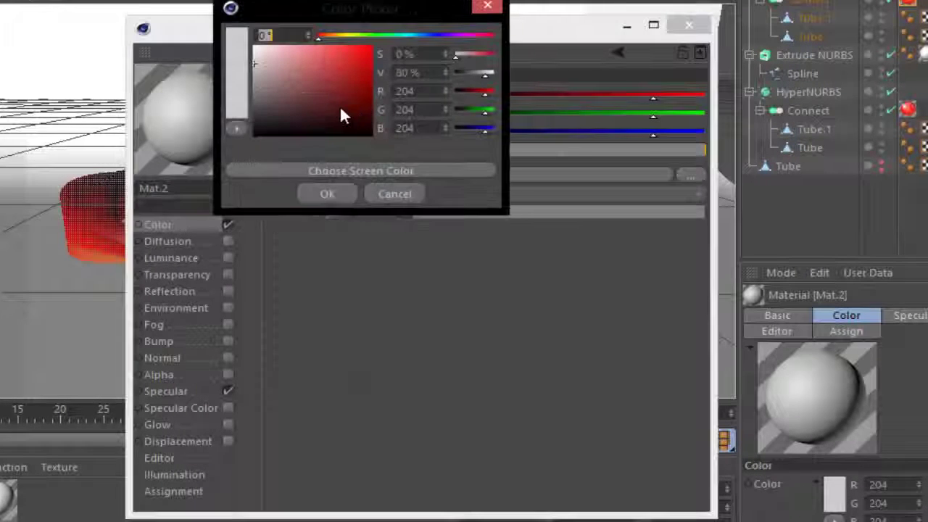
pyautogui.moveTo(339, 106); pyautogui.dragTo(247, 36)
pyautogui.click(330, 194)
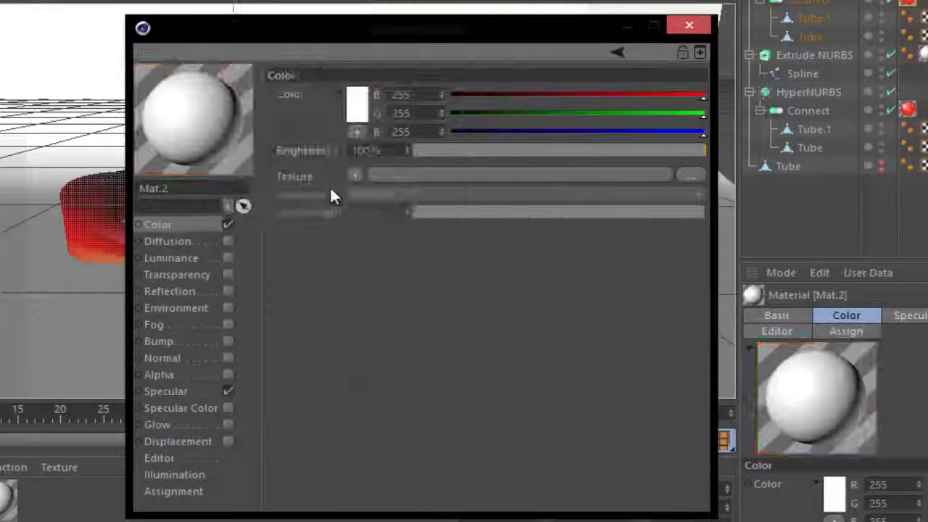
# Use a 2D - Circular Gradient shader as Mat.2's colour texture.
pyautogui.click(356, 177)
pyautogui.click(348, 172)
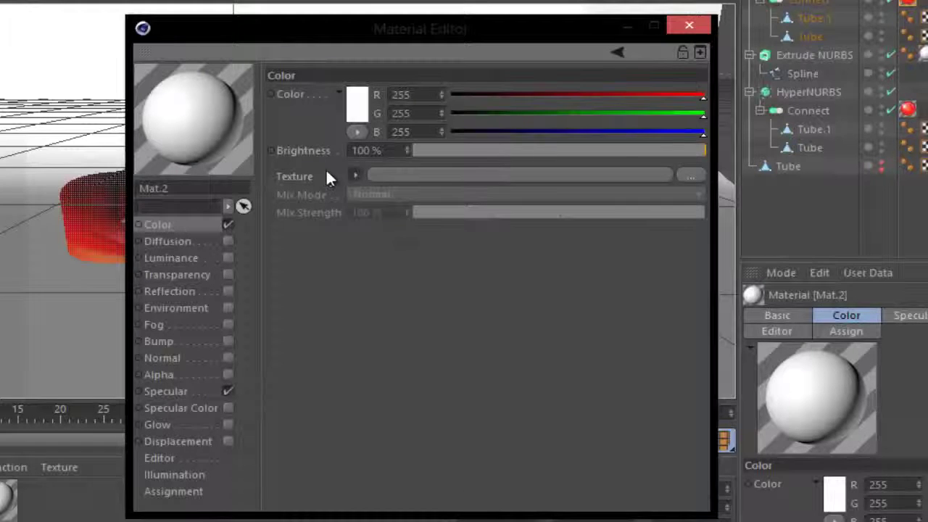
pyautogui.click(352, 174)
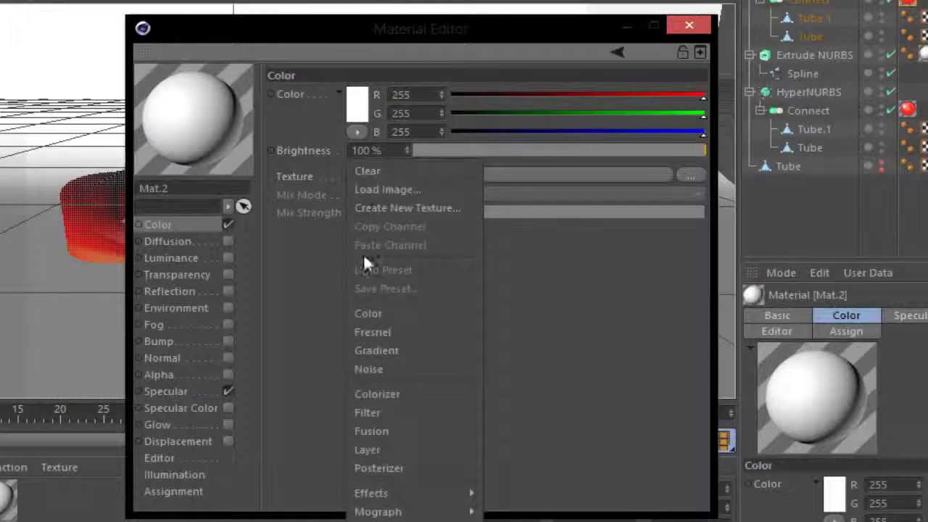
pyautogui.click(364, 350)
pyautogui.click(367, 214)
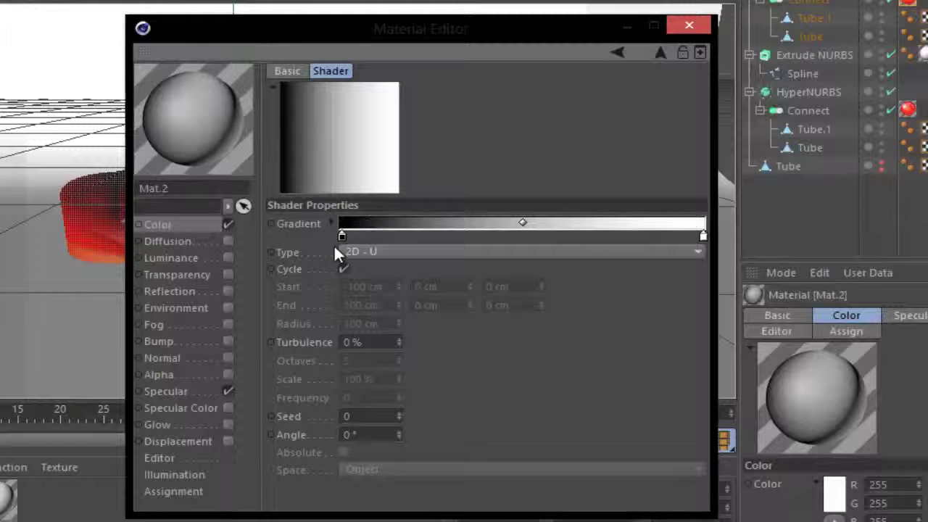
pyautogui.click(380, 252)
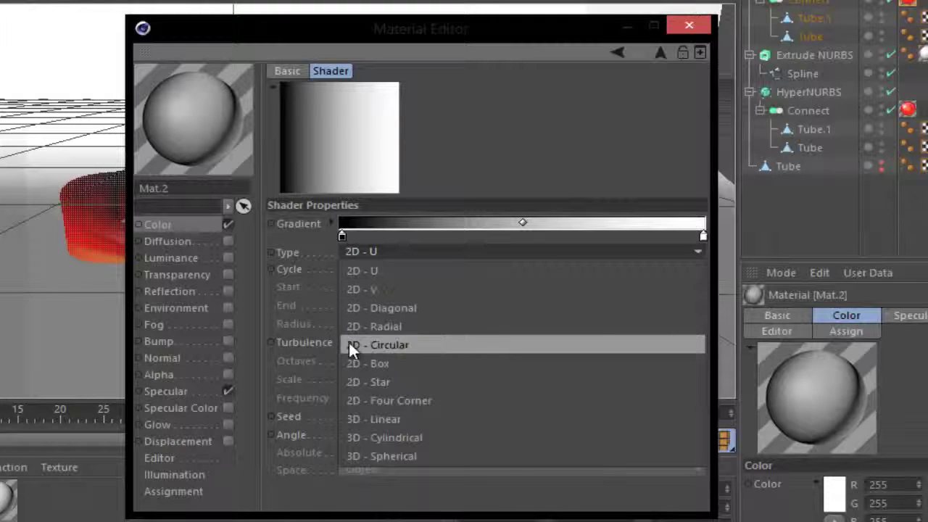
pyautogui.click(417, 347)
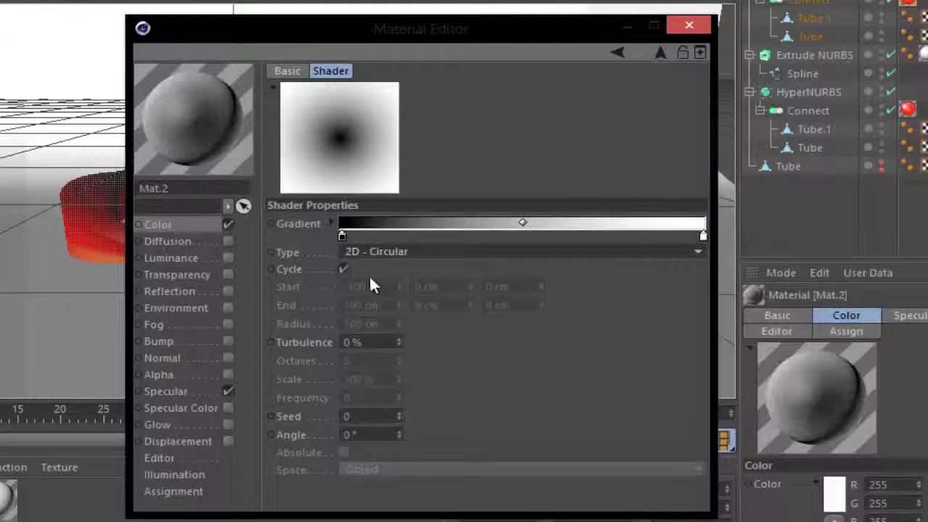
# Make the gradient's left end saturated cyan and add a pure blue stop beside it.
pyautogui.doubleClick(341, 238)
pyautogui.click(377, 166)
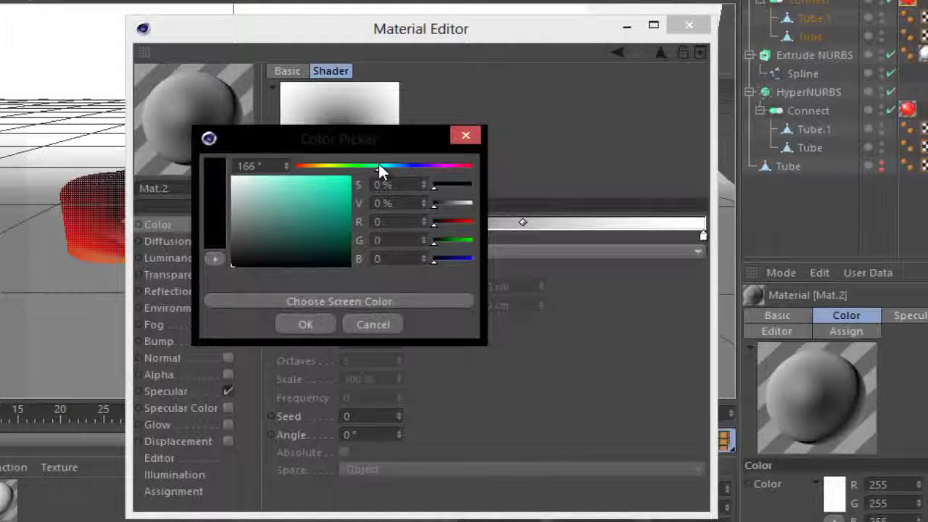
pyautogui.moveTo(337, 185); pyautogui.dragTo(384, 166)
pyautogui.click(306, 324)
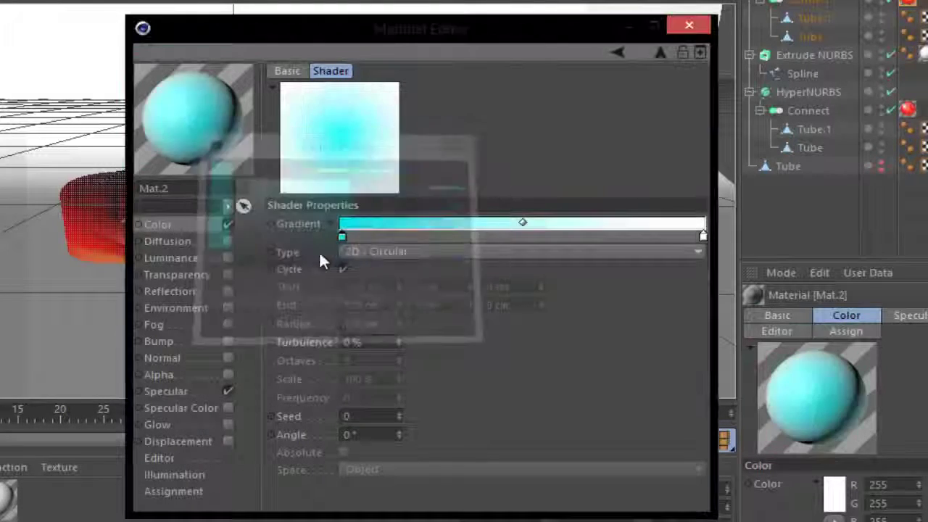
pyautogui.click(410, 238)
pyautogui.doubleClick(410, 238)
pyautogui.moveTo(462, 171); pyautogui.dragTo(480, 165)
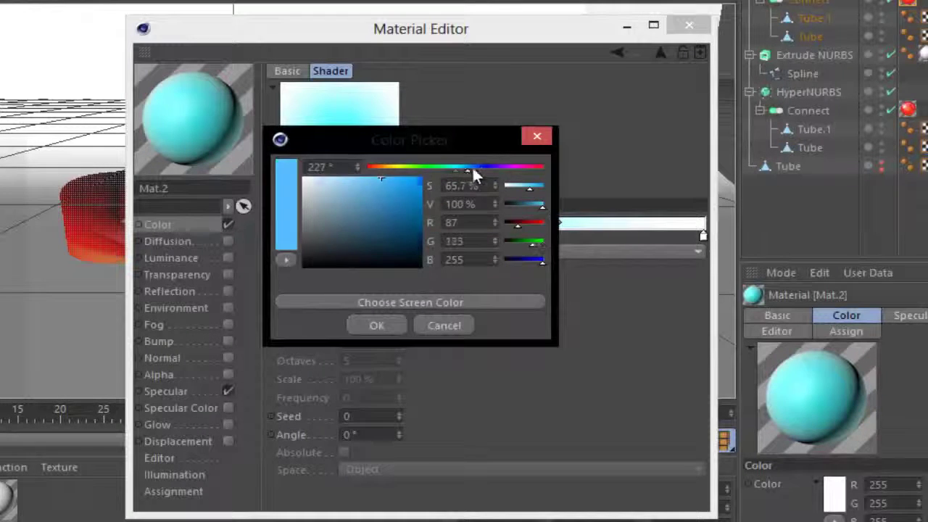
pyautogui.click(420, 180)
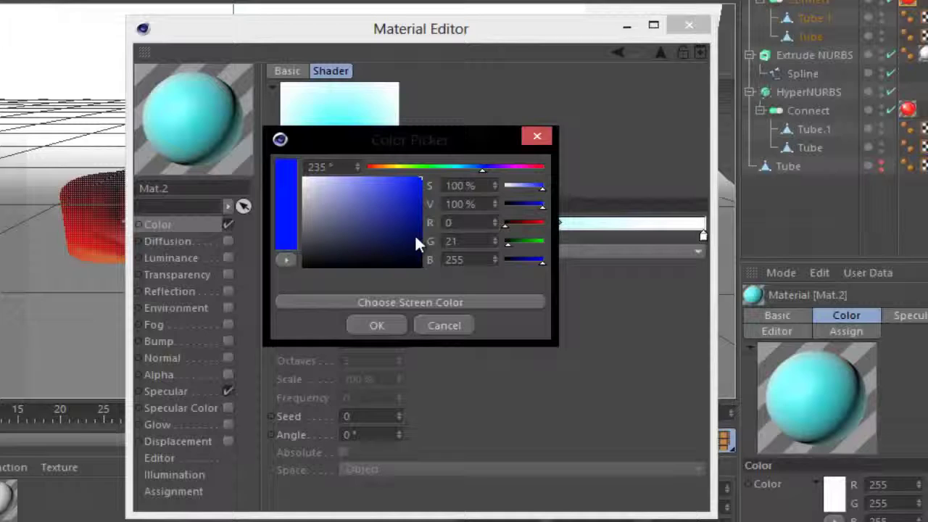
pyautogui.click(384, 323)
pyautogui.moveTo(410, 236); pyautogui.dragTo(422, 237)
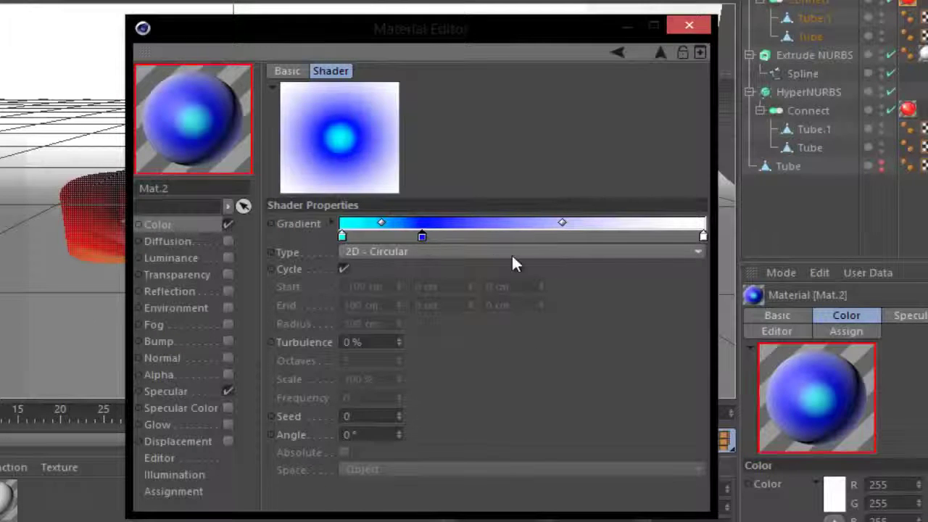
# Make the gradient's right end dark, add another stop and shift the cyan-blue blend left.
pyautogui.doubleClick(703, 236)
pyautogui.moveTo(701, 243); pyautogui.dragTo(585, 285)
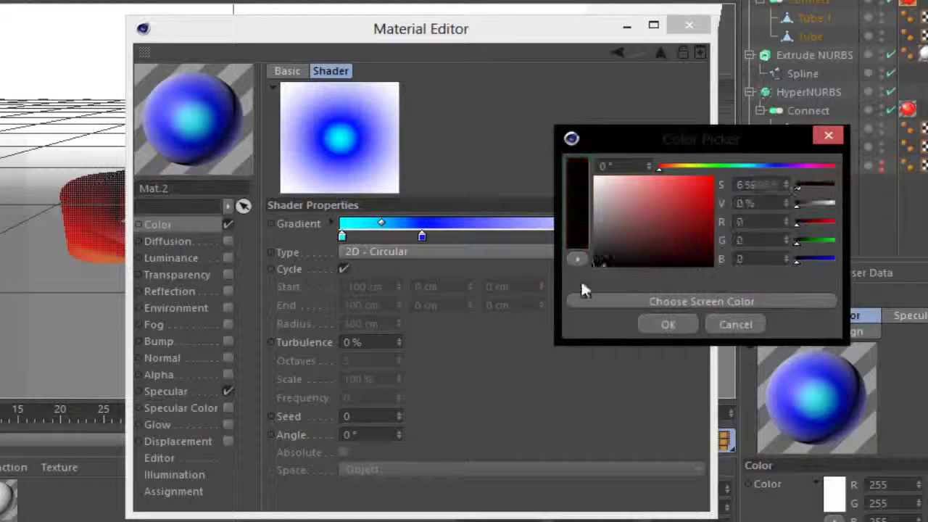
pyautogui.click(658, 322)
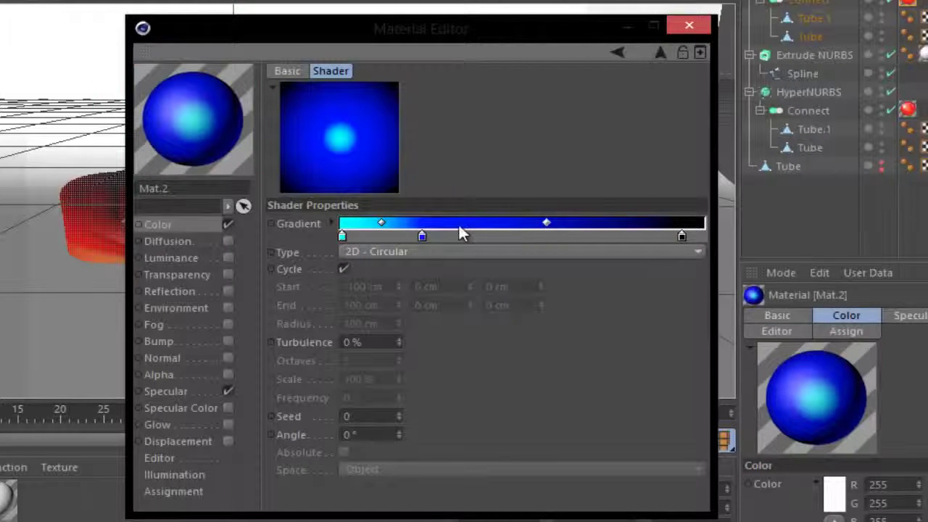
pyautogui.moveTo(427, 238)
pyautogui.mouseDown()
pyautogui.moveTo(446, 239)
pyautogui.moveTo(435, 250)
pyautogui.moveTo(451, 237)
pyautogui.mouseUp()
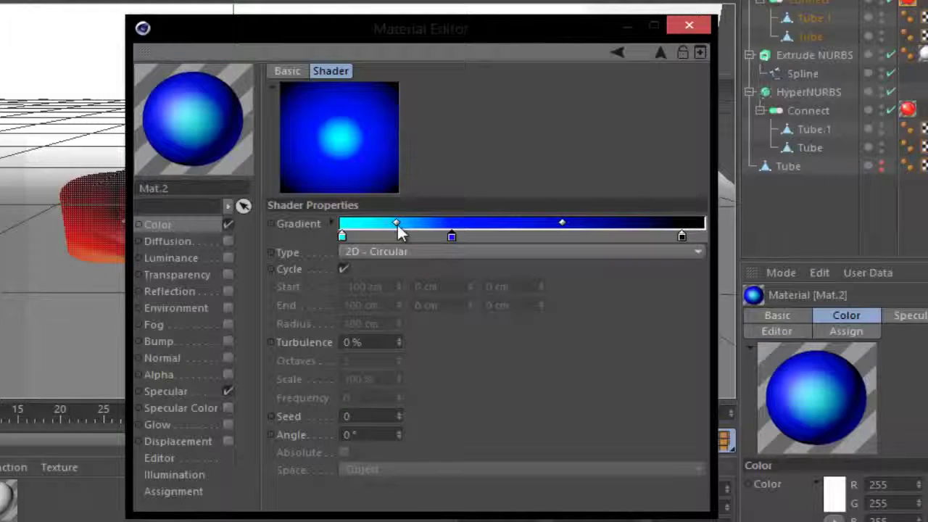
pyautogui.moveTo(396, 222); pyautogui.dragTo(382, 223)
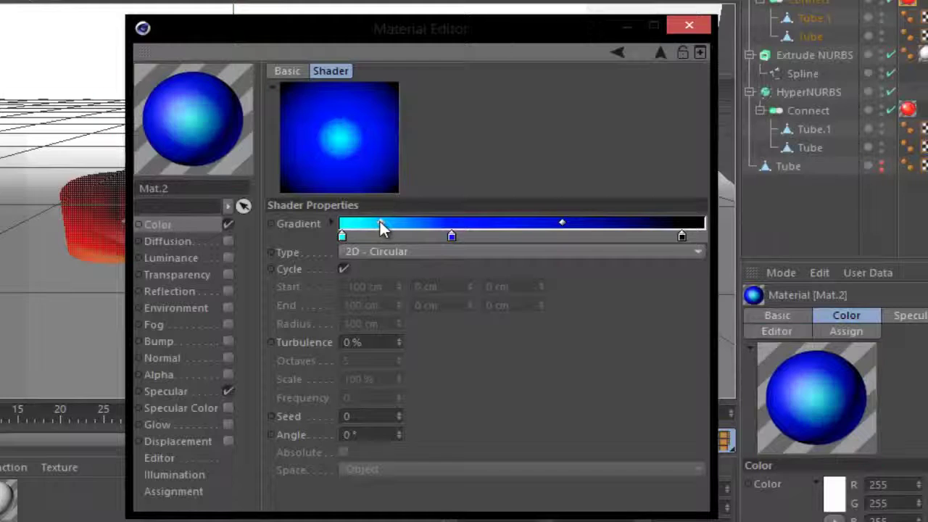
# Set gradient Turbulence to 4%, pull the dark end inward and widen the cyan centre.
pyautogui.click(372, 341)
pyautogui.write('4')
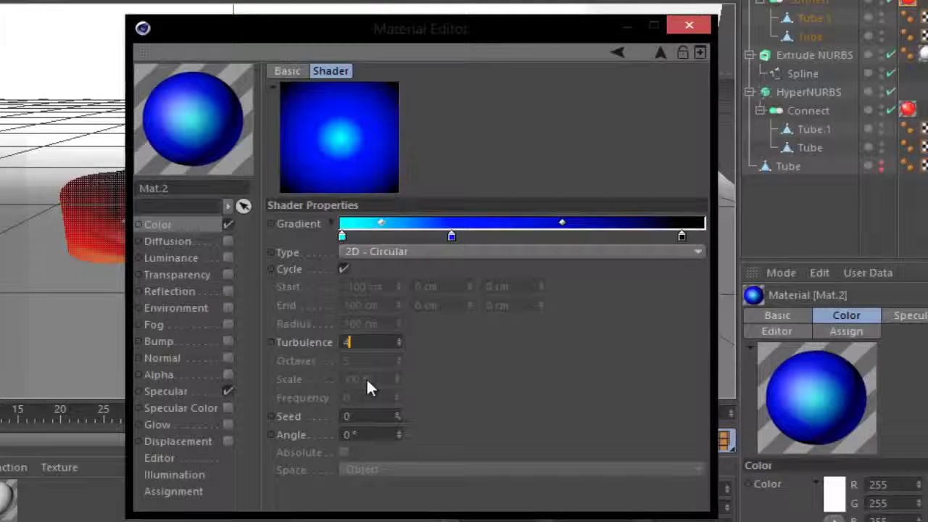
pyautogui.press('Return')
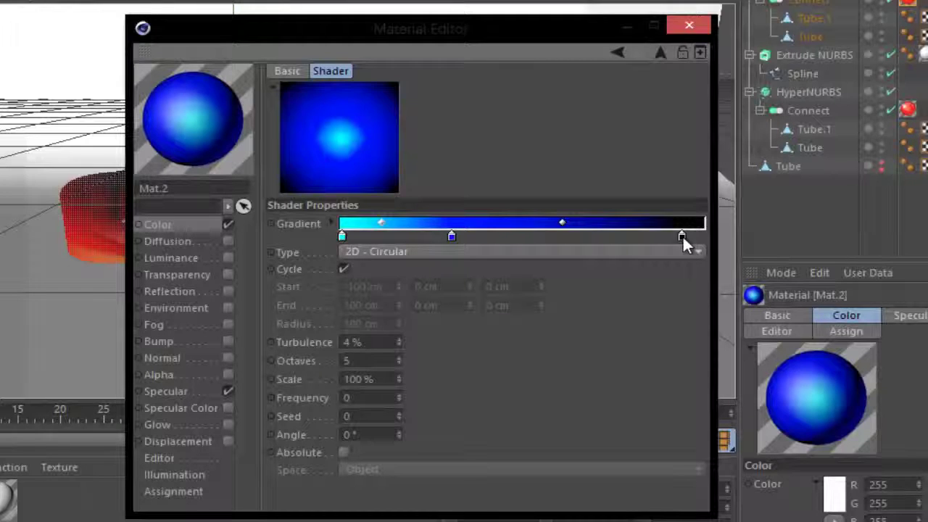
pyautogui.moveTo(682, 234); pyautogui.dragTo(657, 235)
pyautogui.moveTo(382, 224); pyautogui.dragTo(383, 223)
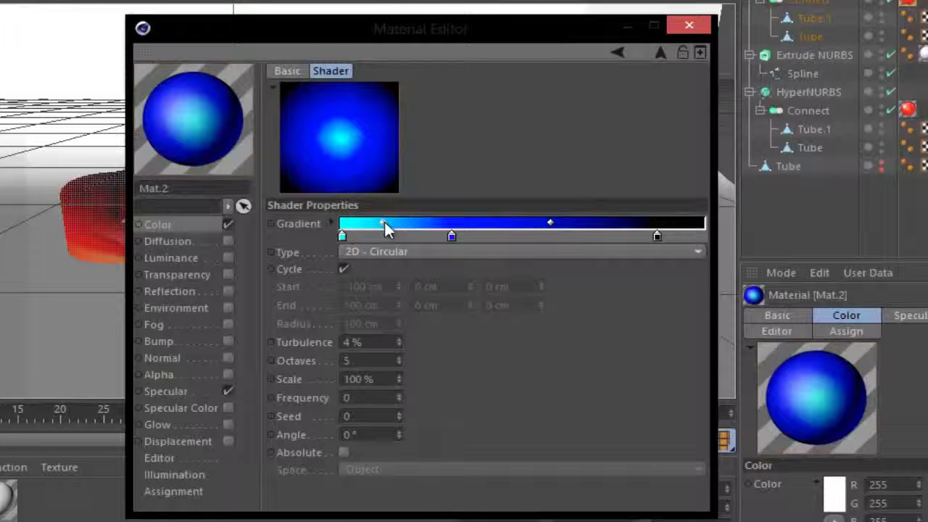
# Enable Mat.2's Transparency with refraction 1.5 and colour R165 G153 B225.
pyautogui.click(228, 276)
pyautogui.write('1.5')
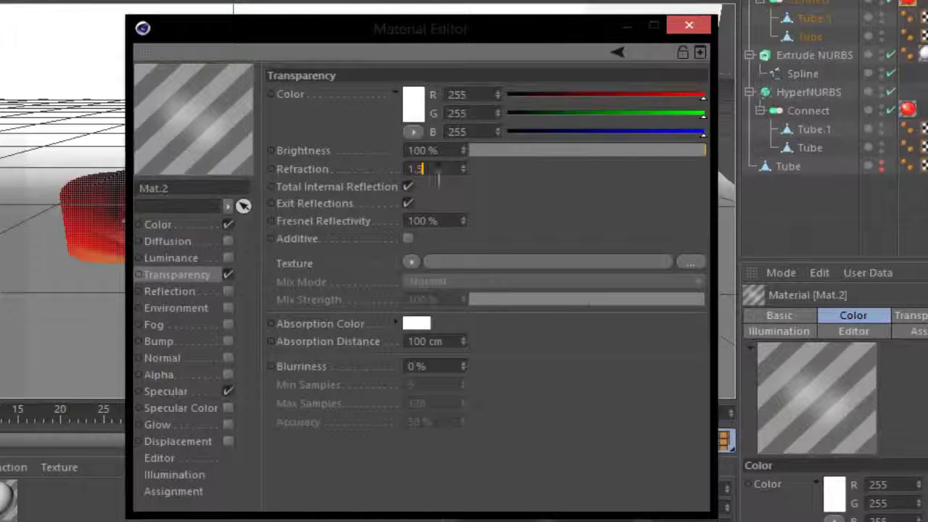
pyautogui.press('Return')
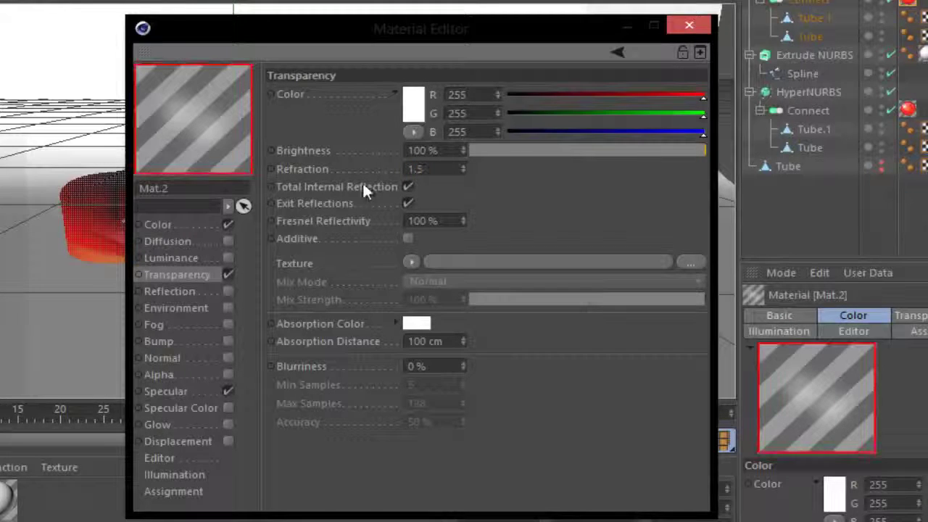
pyautogui.click(414, 114)
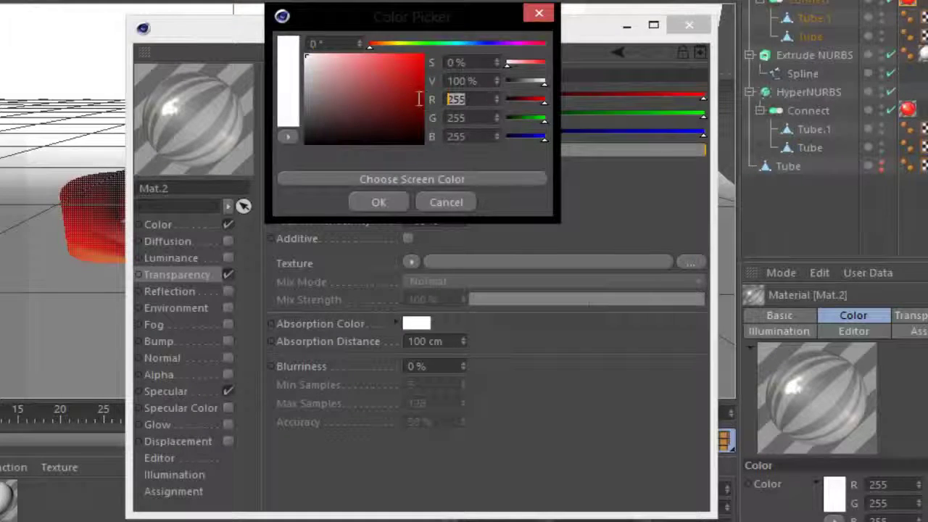
pyautogui.write('165')
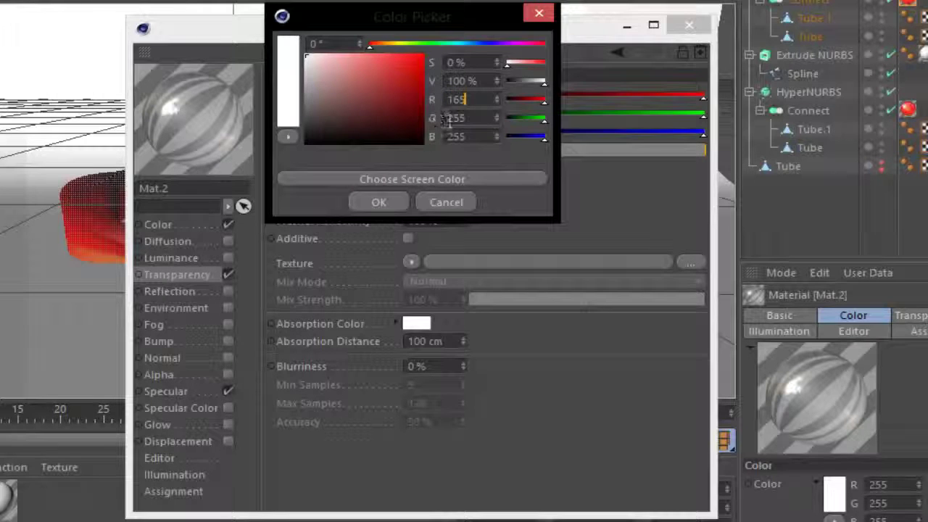
pyautogui.click(475, 118)
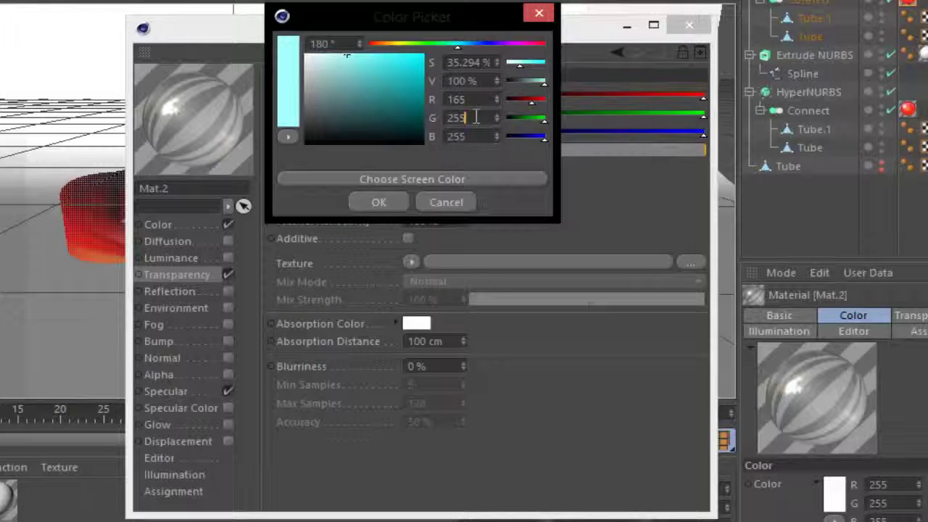
pyautogui.doubleClick(475, 117)
pyautogui.write('153')
pyautogui.press('Tab')
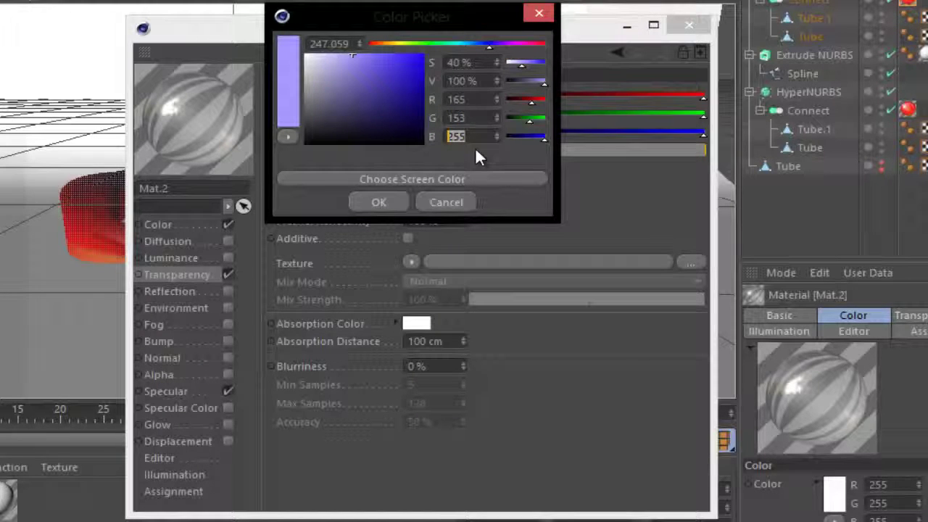
pyautogui.write('25')
pyautogui.click(389, 197)
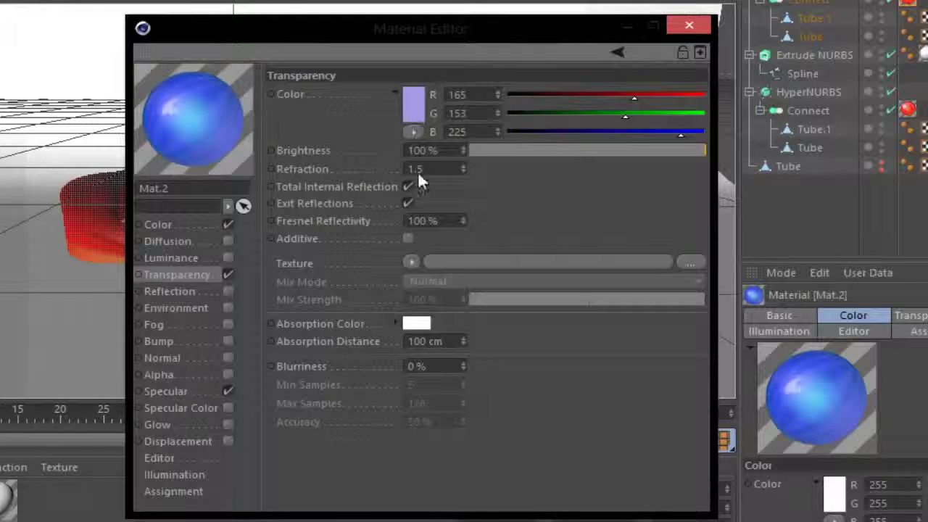
# Set the transparency Absorption Color to light cyan R170 G252 B243.
pyautogui.click(419, 326)
pyautogui.doubleClick(465, 312)
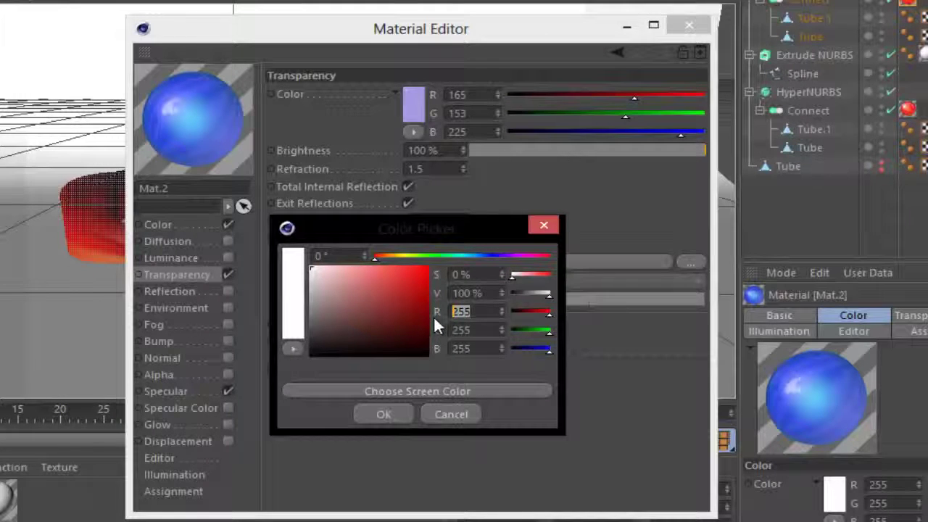
pyautogui.write('170')
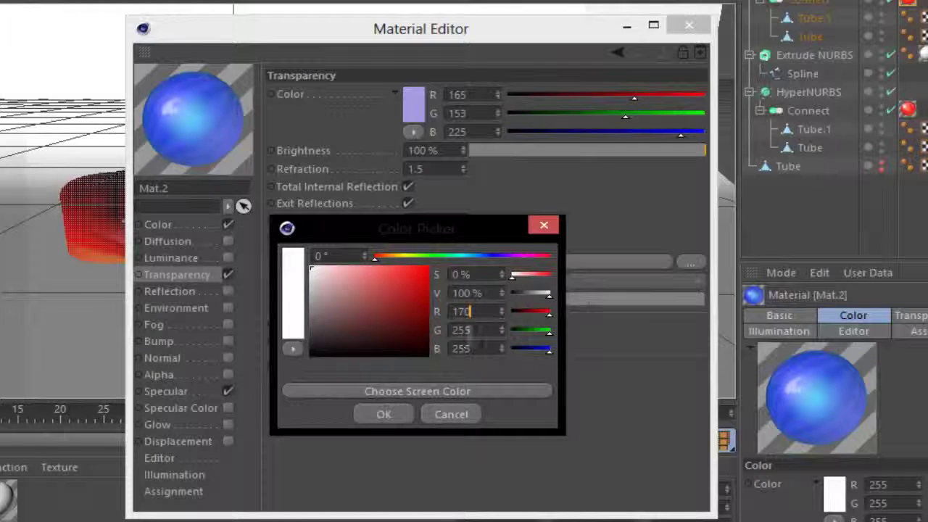
pyautogui.click(472, 329)
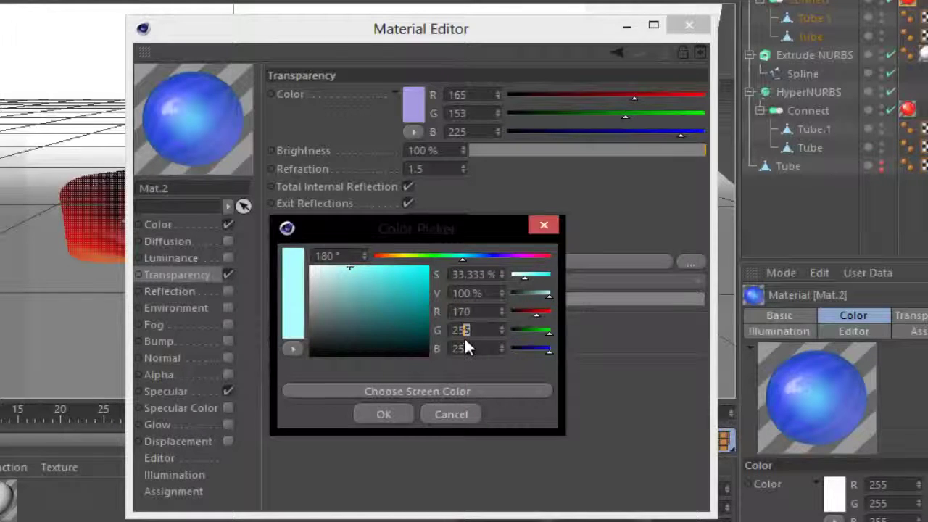
pyautogui.write('2')
pyautogui.click(482, 349)
pyautogui.press('BackSpace')
pyautogui.press('BackSpace')
pyautogui.write('43')
pyautogui.click(383, 414)
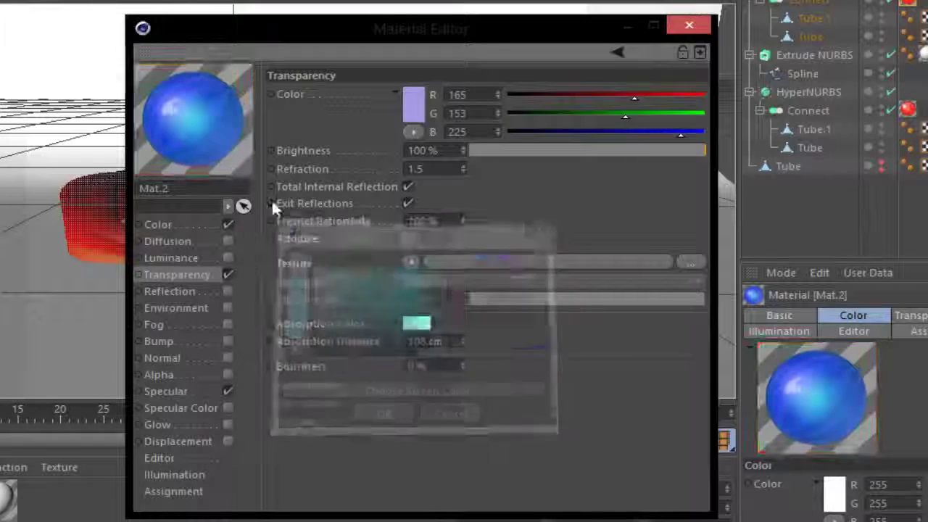
# Load a Fresnel shader as the transparency texture and make its right gradient knot white.
pyautogui.click(409, 264)
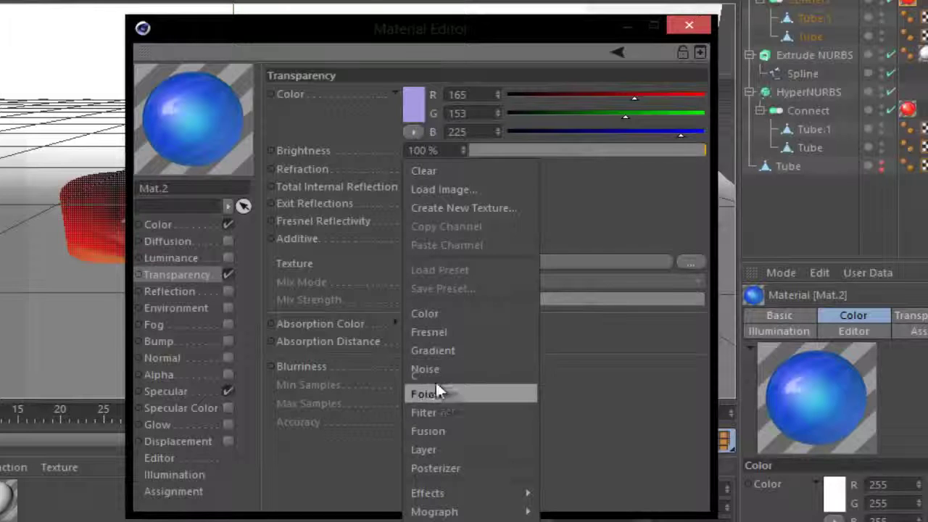
pyautogui.click(443, 332)
pyautogui.click(428, 295)
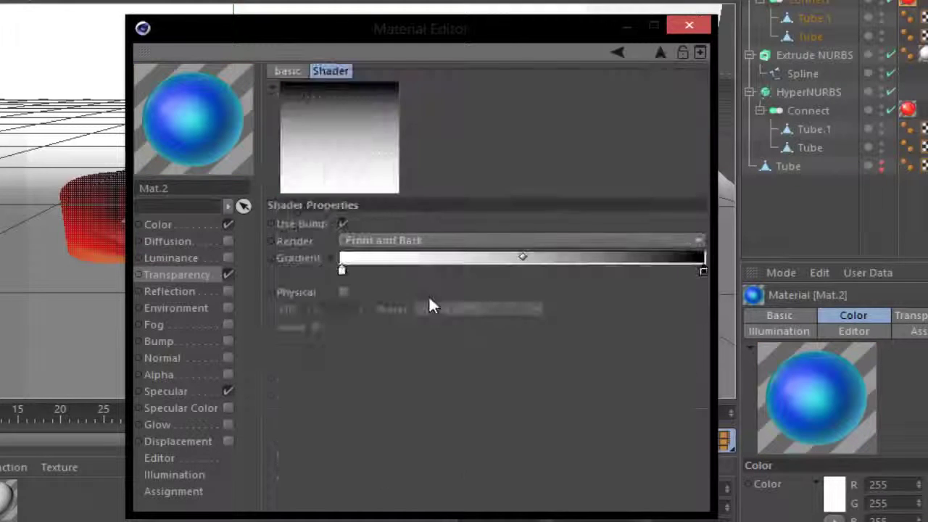
pyautogui.doubleClick(702, 271)
pyautogui.moveTo(680, 261)
pyautogui.mouseDown()
pyautogui.moveTo(588, 290)
pyautogui.moveTo(543, 223)
pyautogui.moveTo(546, 189)
pyautogui.mouseUp()
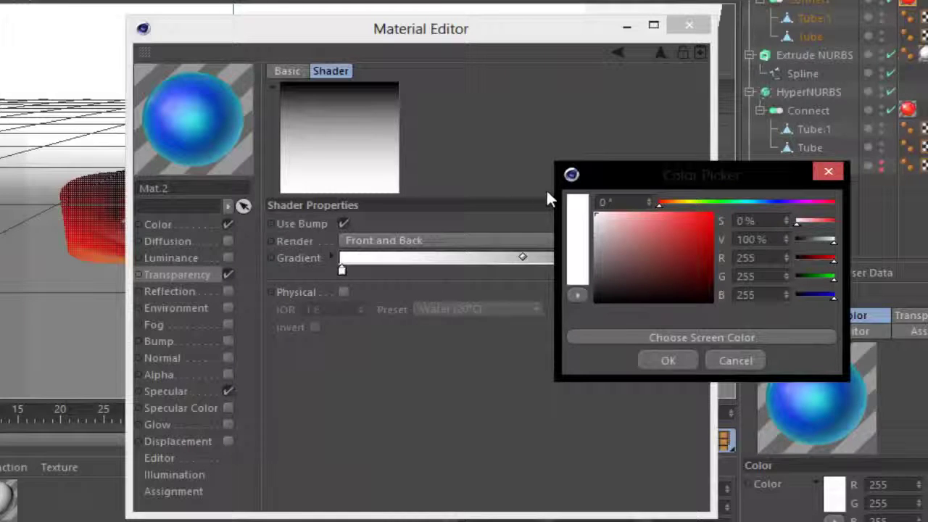
pyautogui.click(668, 360)
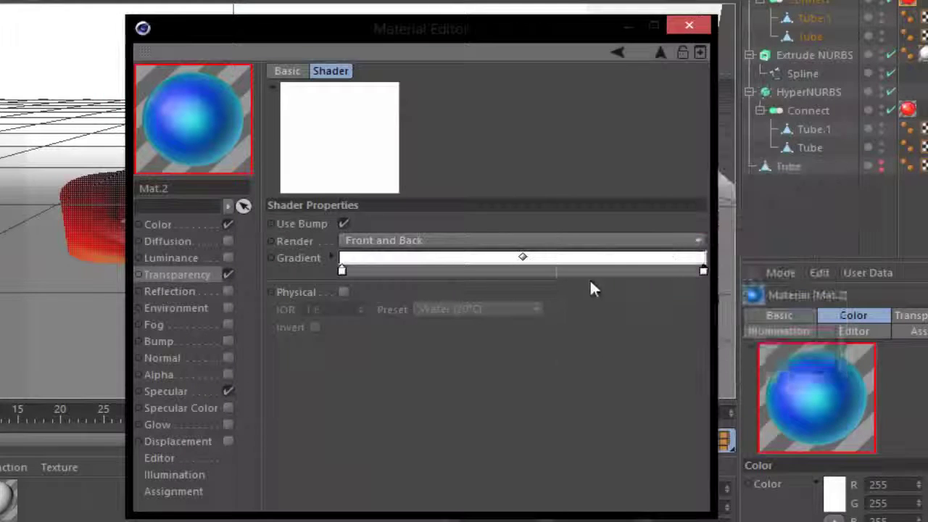
# Set the Fresnel gradient's left knot to a light grey (about 145).
pyautogui.doubleClick(343, 271)
pyautogui.moveTo(217, 253); pyautogui.dragTo(205, 249)
pyautogui.click(297, 360)
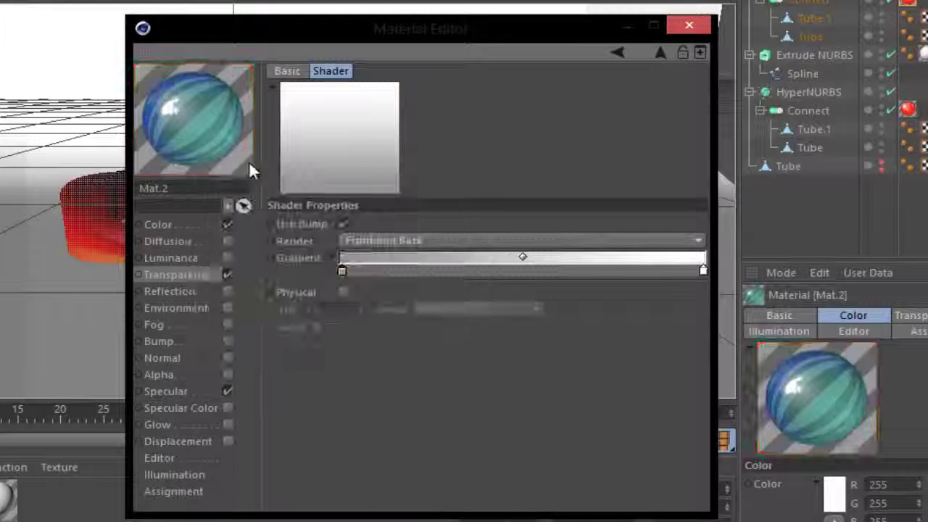
pyautogui.doubleClick(341, 269)
pyautogui.moveTo(233, 253); pyautogui.dragTo(223, 258)
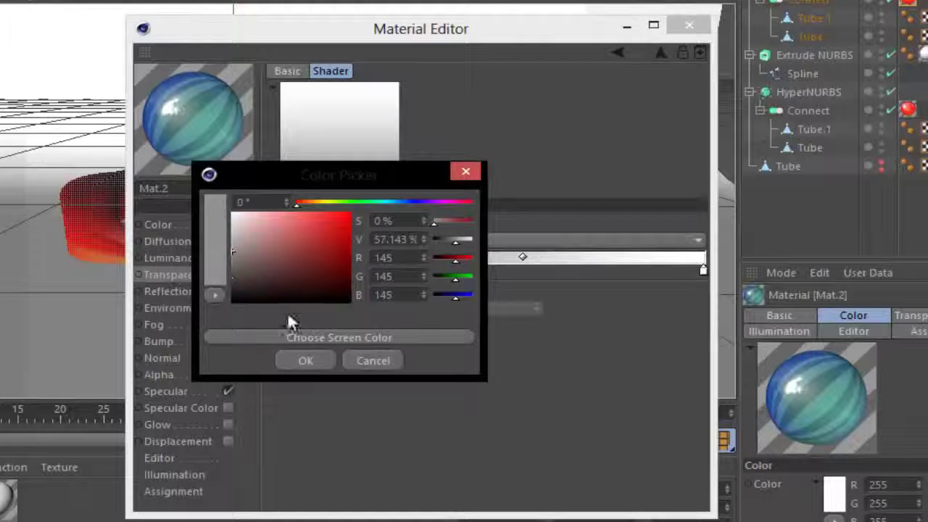
pyautogui.click(305, 360)
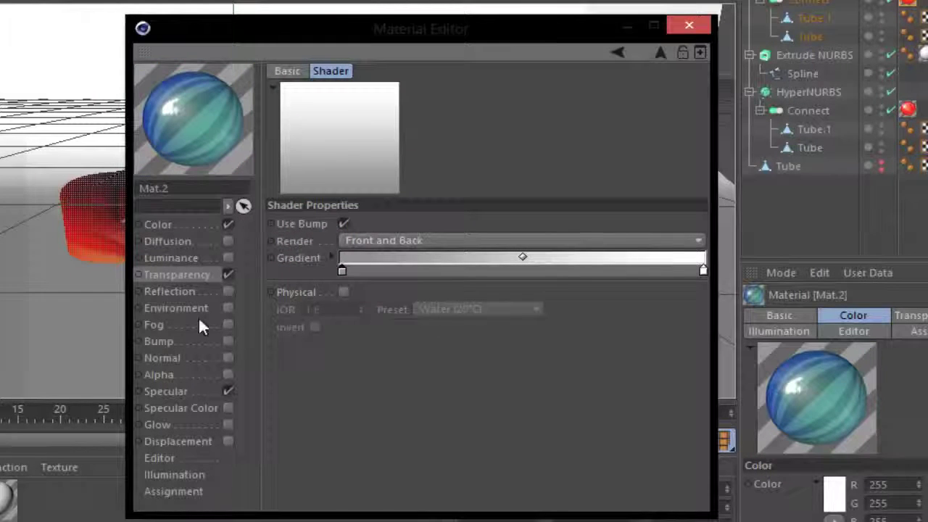
pyautogui.click(178, 274)
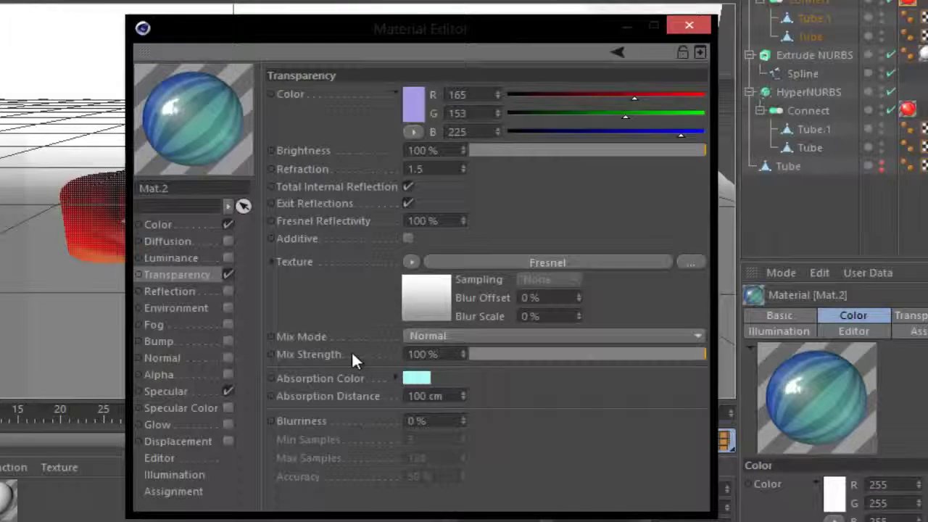
# Enable Reflection and set the transparency Fresnel texture's blending to Multiply.
pyautogui.click(176, 290)
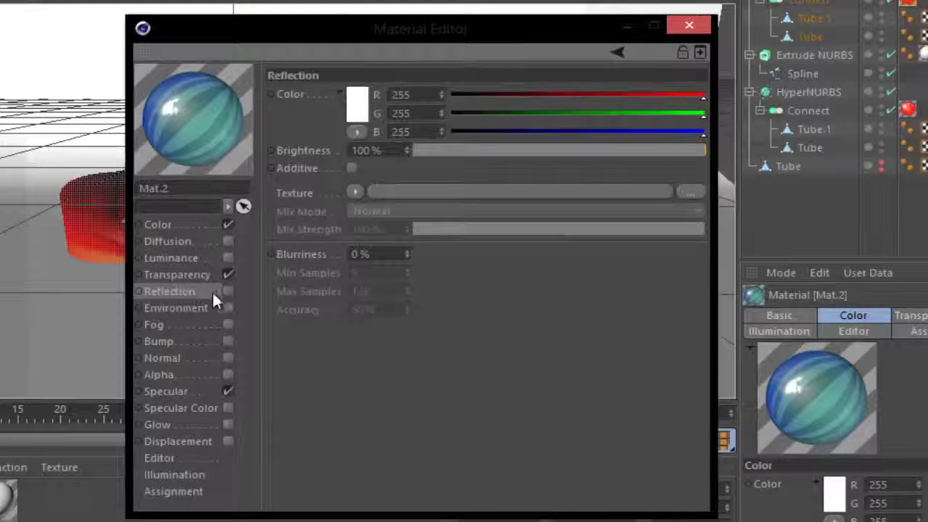
pyautogui.click(225, 290)
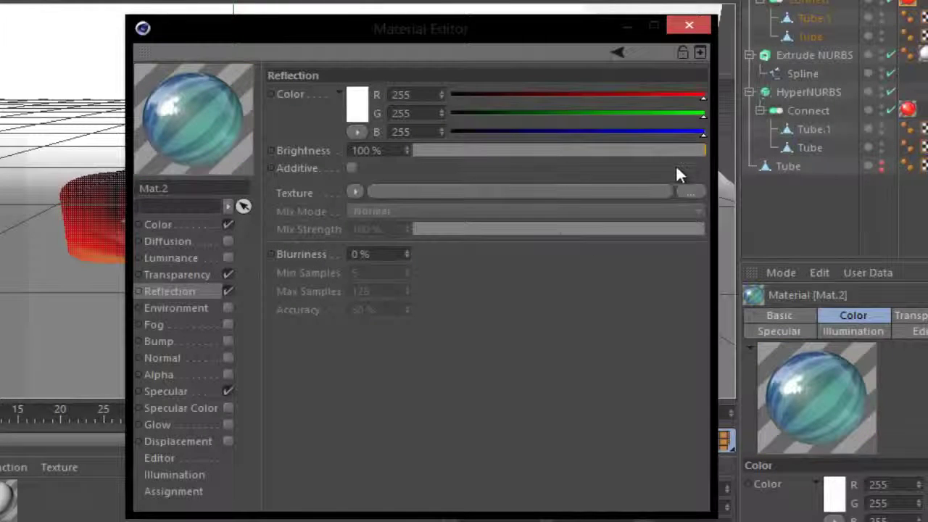
pyautogui.click(177, 274)
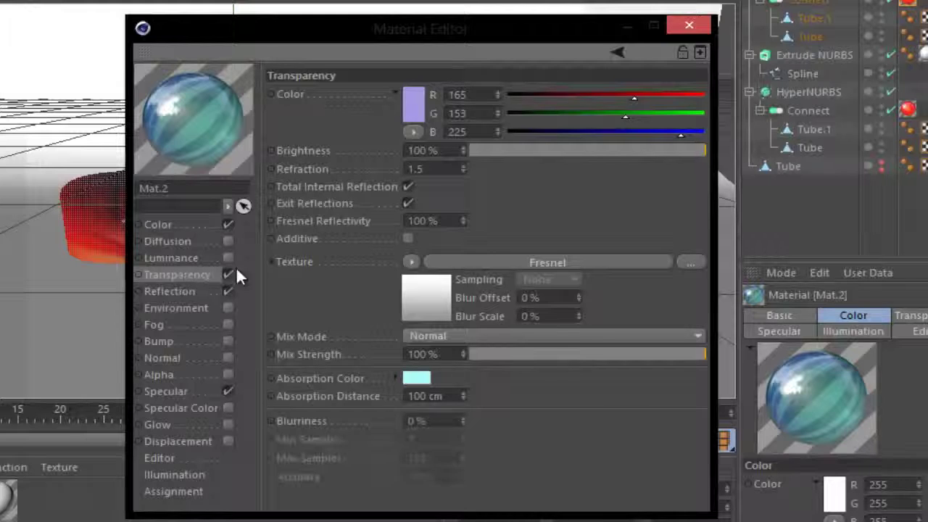
pyautogui.click(437, 335)
pyautogui.click(435, 403)
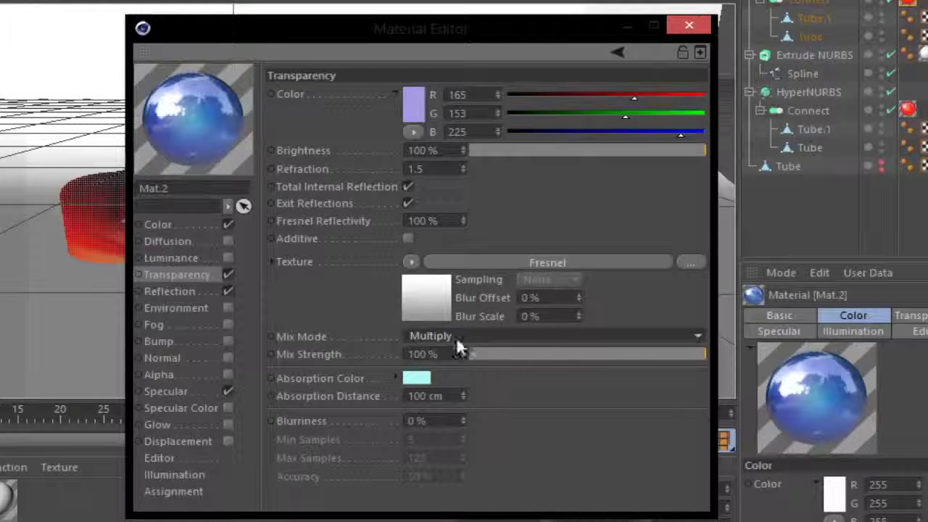
# Load a Fresnel shader as the reflection texture with a light grey gradient end.
pyautogui.click(182, 291)
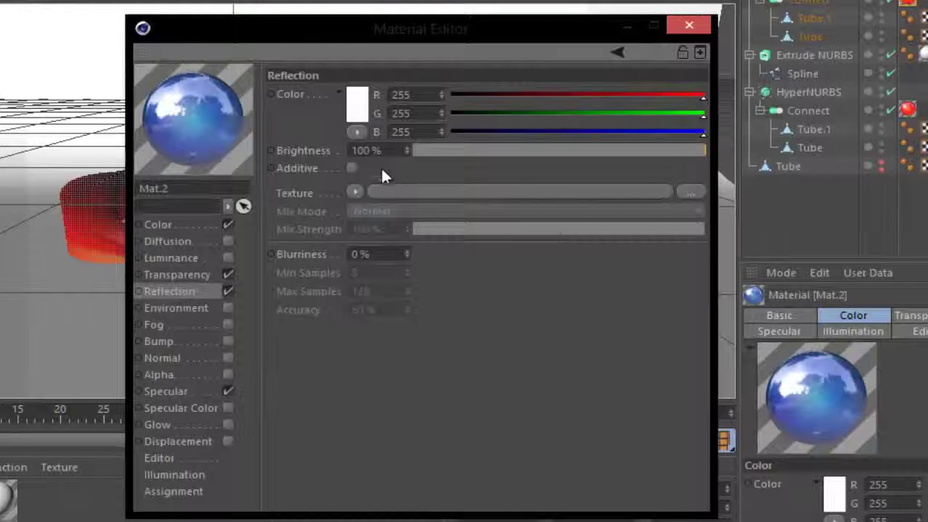
pyautogui.click(356, 193)
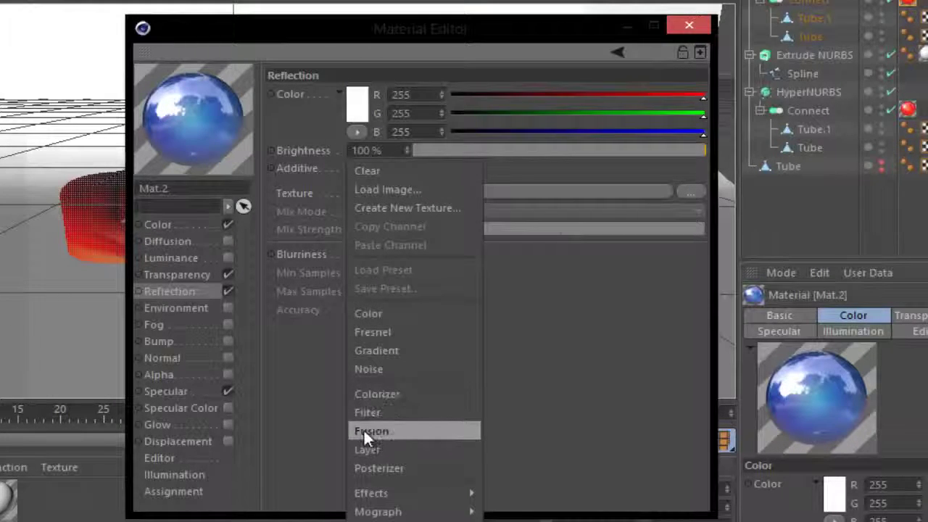
pyautogui.click(368, 333)
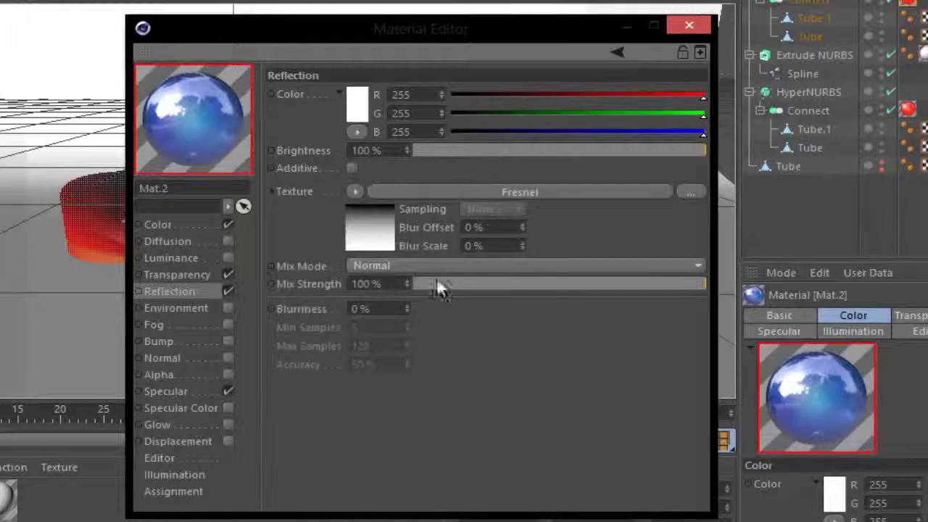
pyautogui.click(379, 230)
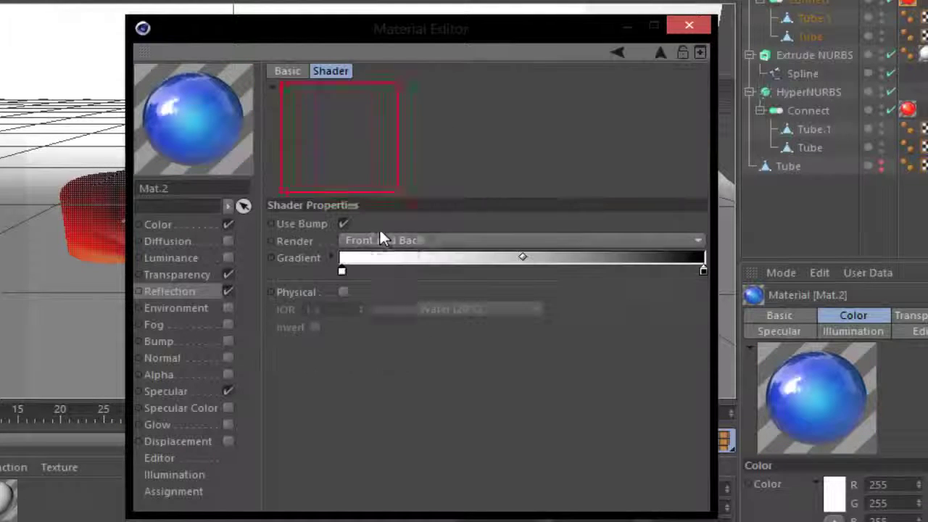
pyautogui.doubleClick(702, 272)
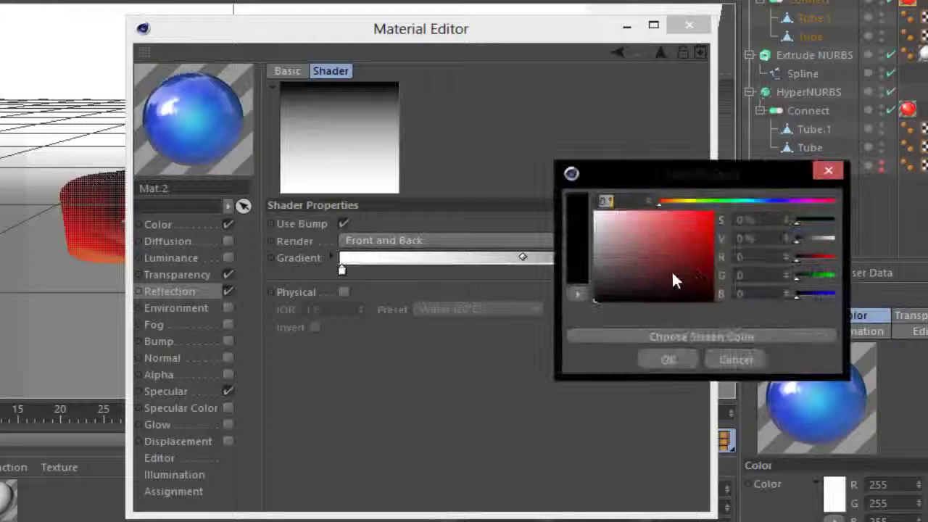
pyautogui.moveTo(671, 269)
pyautogui.mouseDown()
pyautogui.moveTo(593, 259)
pyautogui.moveTo(575, 244)
pyautogui.mouseUp()
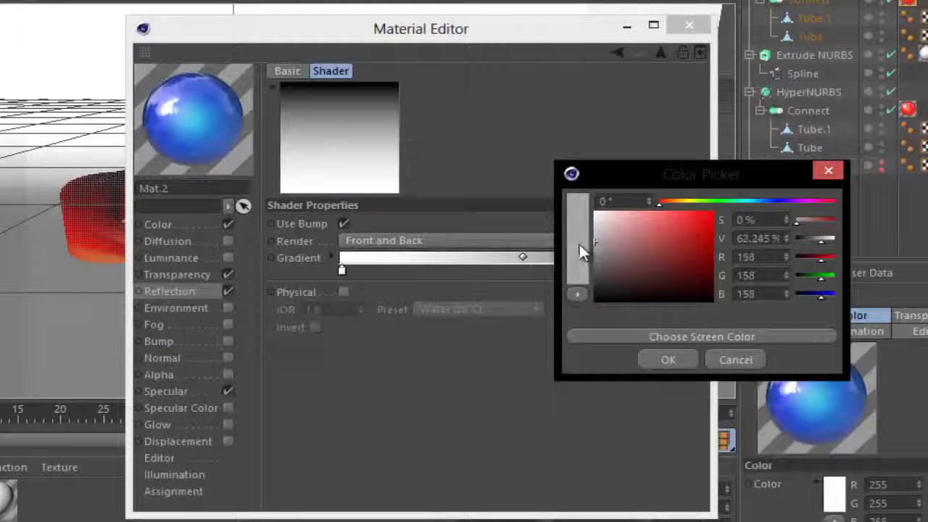
pyautogui.click(660, 359)
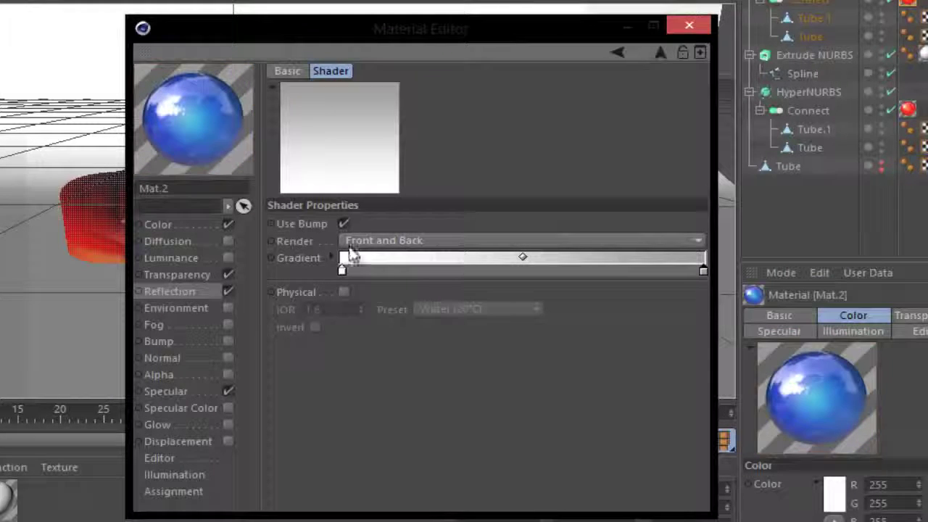
# Set reflection Brightness to 80% and Mix Mode to Multiply, then close the editor.
pyautogui.click(184, 290)
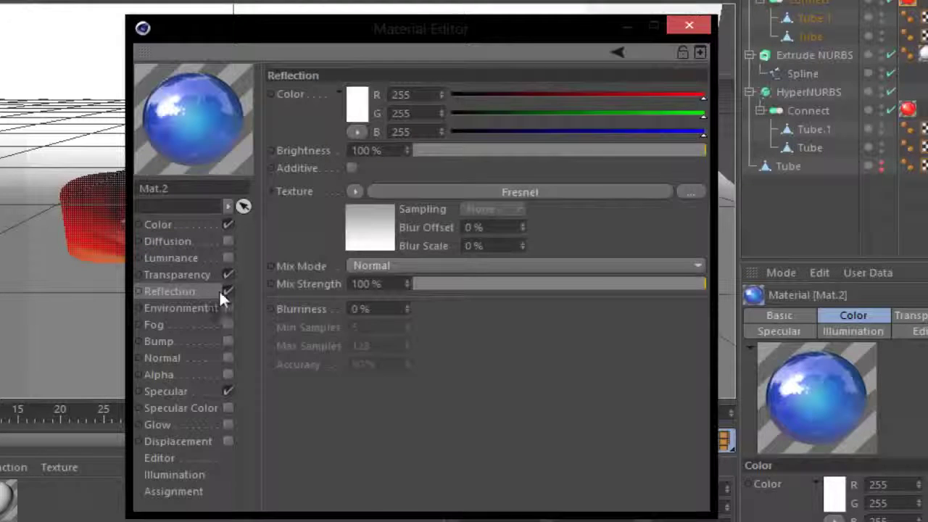
pyautogui.click(683, 150)
pyautogui.moveTo(678, 151); pyautogui.dragTo(649, 149)
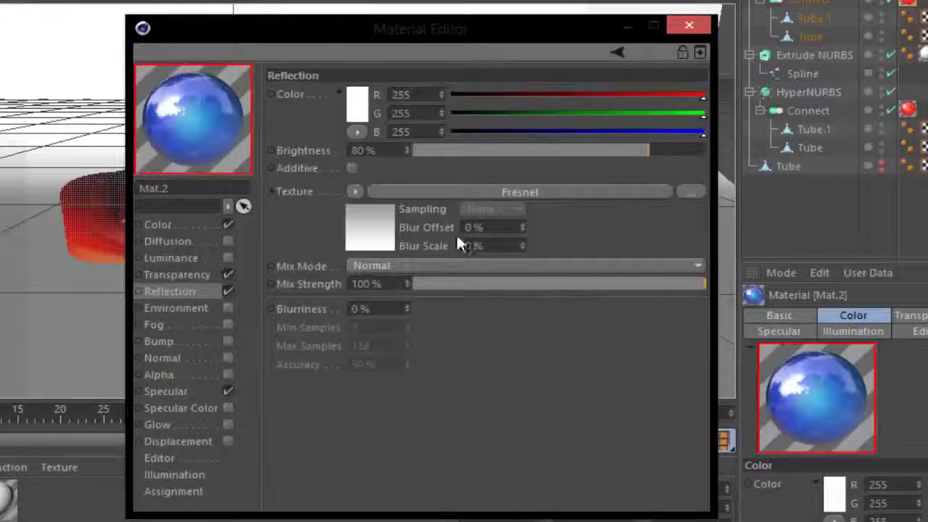
pyautogui.click(410, 268)
pyautogui.click(372, 340)
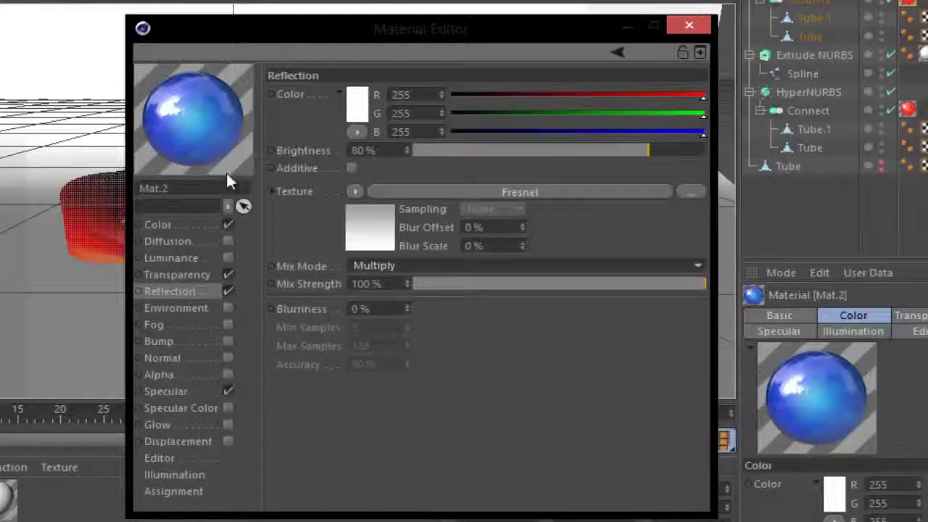
pyautogui.click(688, 27)
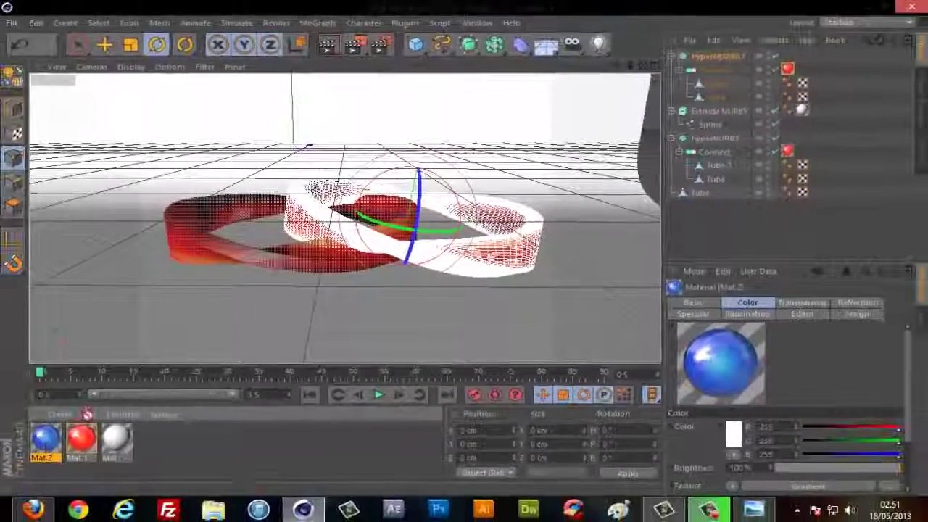
# Apply Mat.2 to the duplicate ring's Connect object, turning it glassy blue, and open Render Settings.
pyautogui.moveTo(789, 70); pyautogui.dragTo(788, 70)
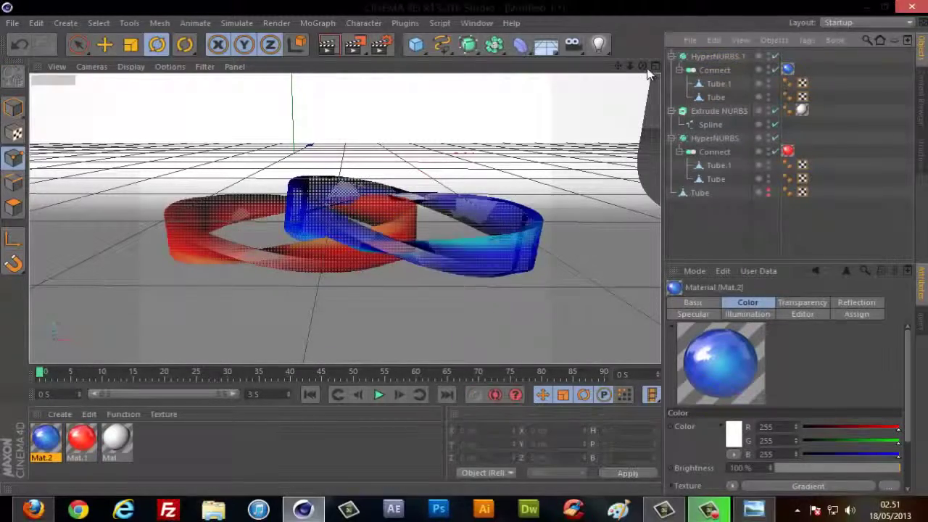
pyautogui.keyDown('alt'); pyautogui.moveTo(459, 257); pyautogui.dragTo(472, 253); pyautogui.keyUp('alt')
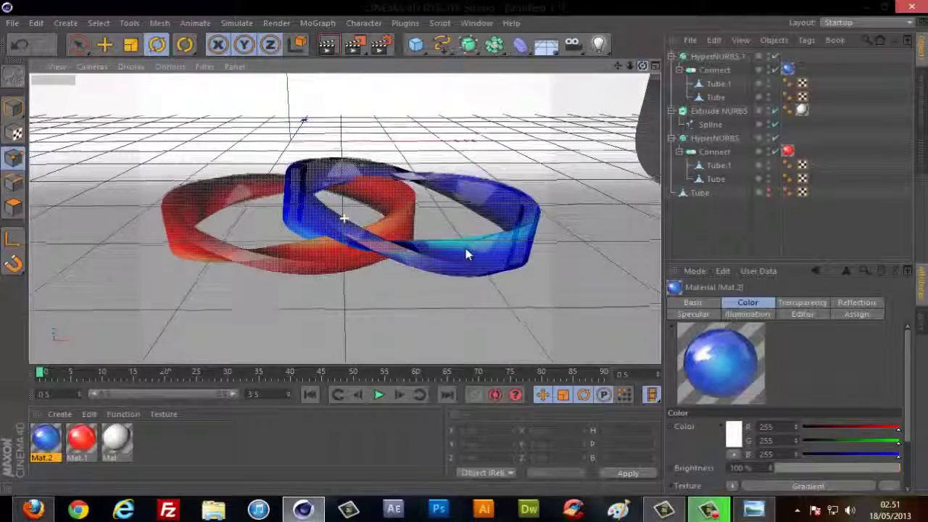
pyautogui.click(382, 45)
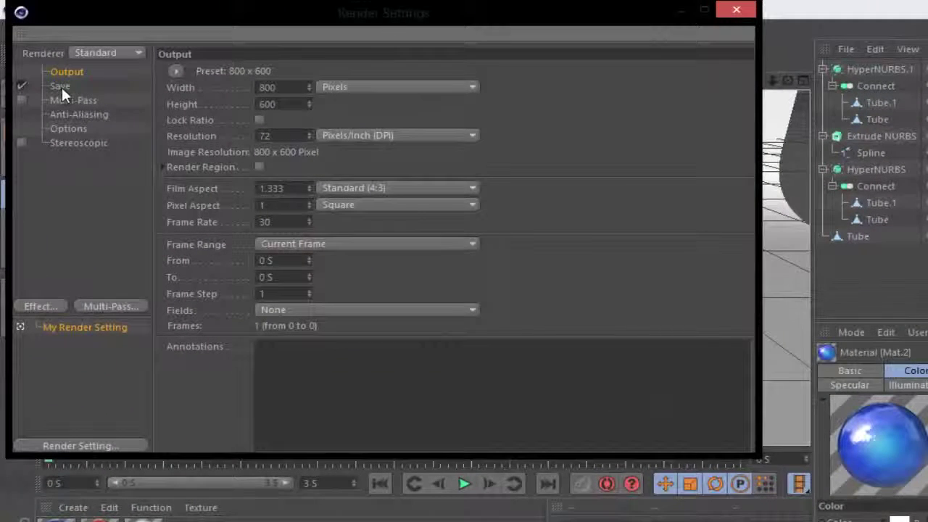
# Choose the HDV/HDTV 720 25 output preset (1280 × 720, 25 fps) and show the Save settings.
pyautogui.click(176, 71)
pyautogui.moveTo(200, 122)
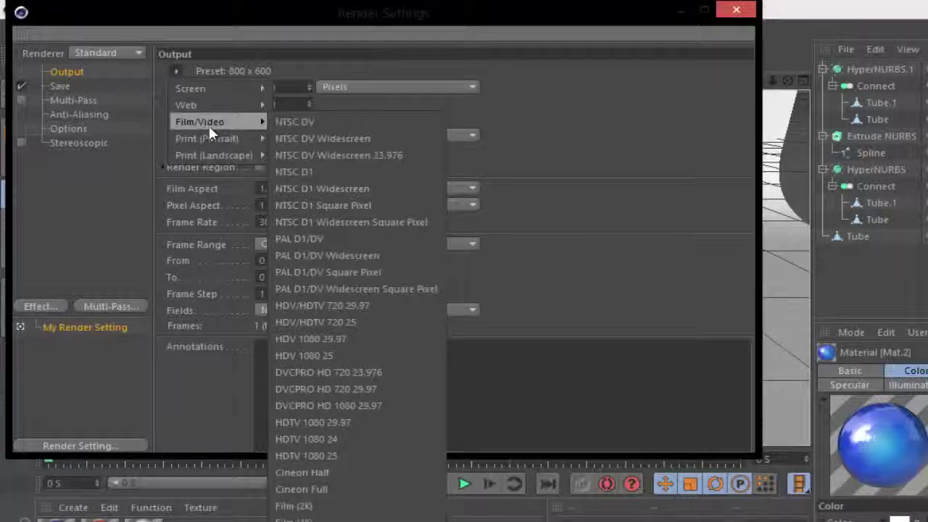
pyautogui.click(323, 340)
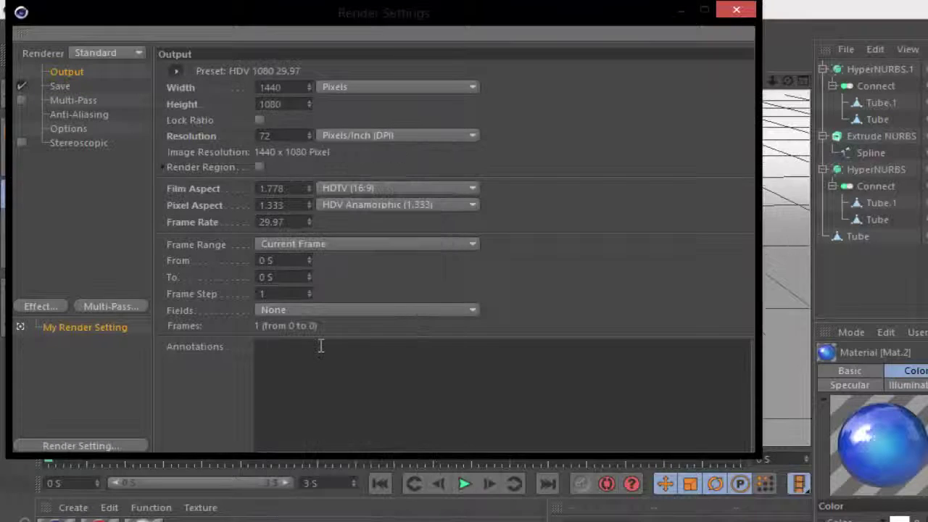
pyautogui.click(176, 70)
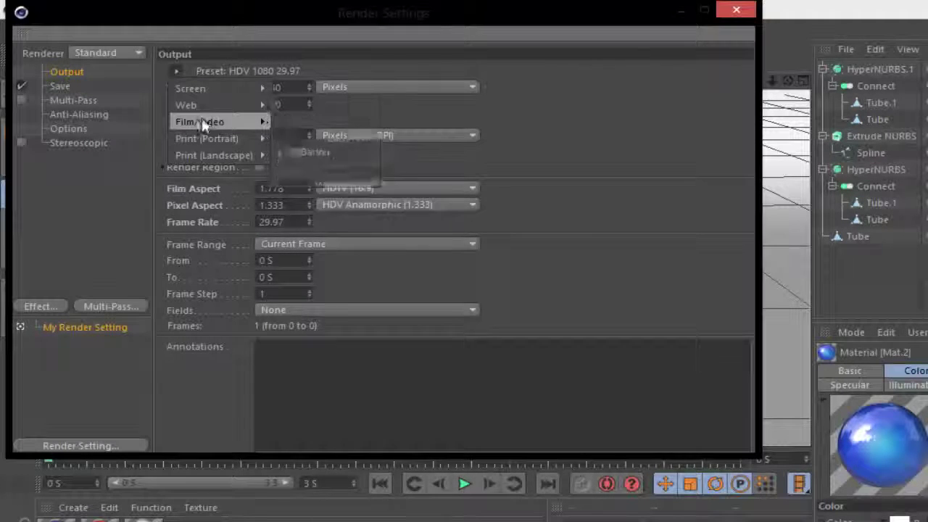
pyautogui.moveTo(200, 122)
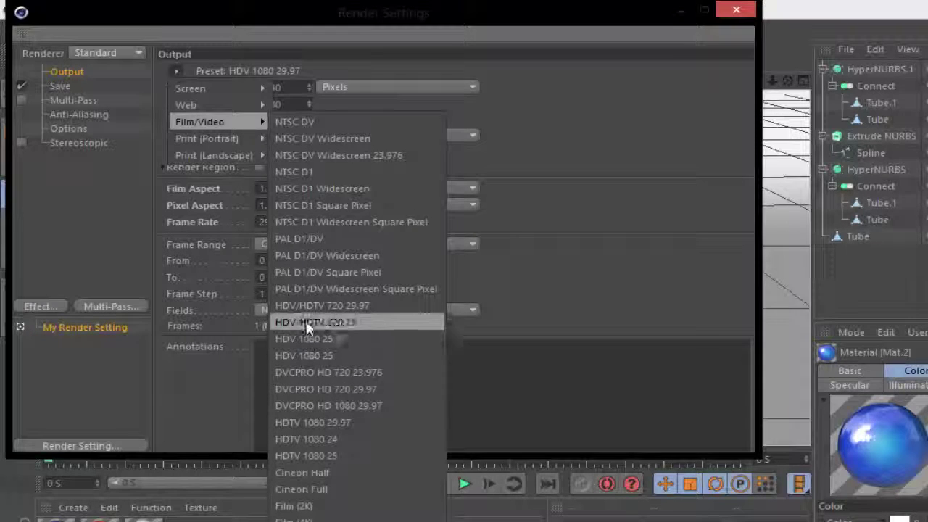
pyautogui.click(341, 327)
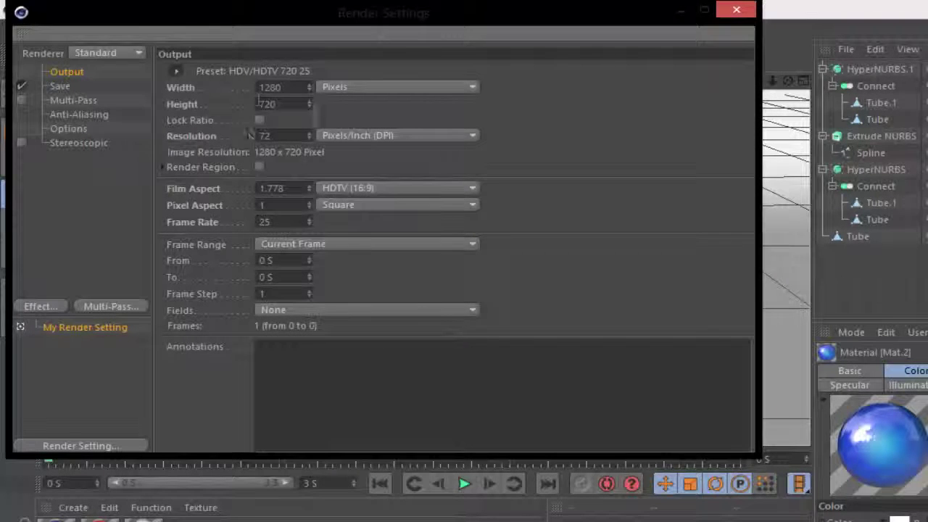
pyautogui.click(63, 86)
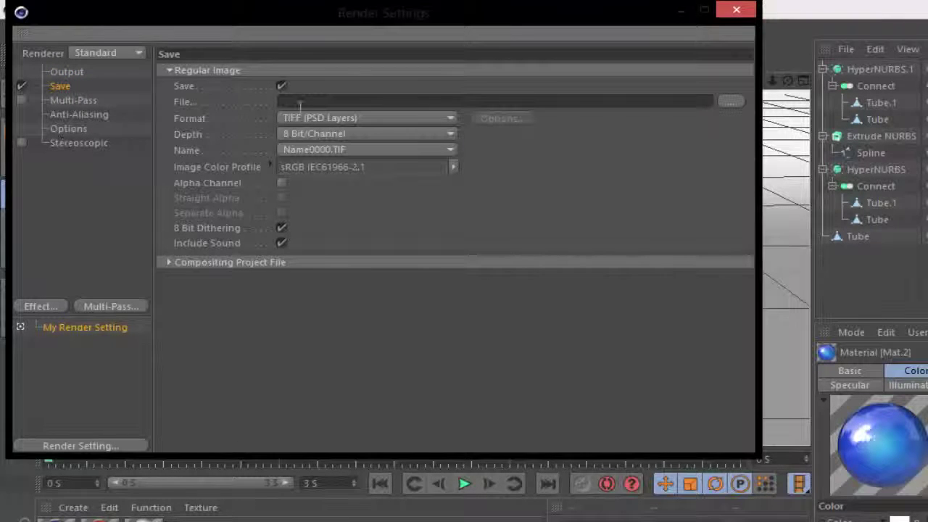
# Add Global Illumination as a render effect and set anti-aliasing to Best.
pyautogui.click(60, 304)
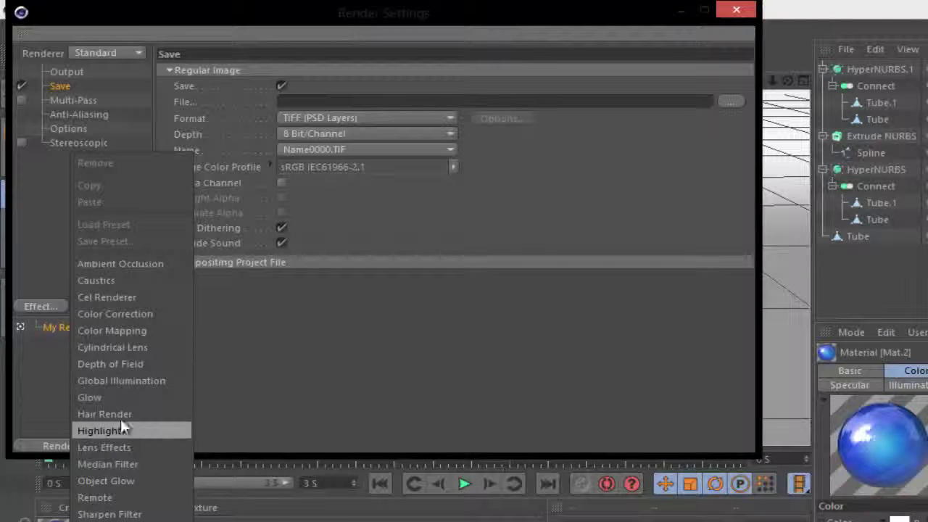
pyautogui.click(122, 381)
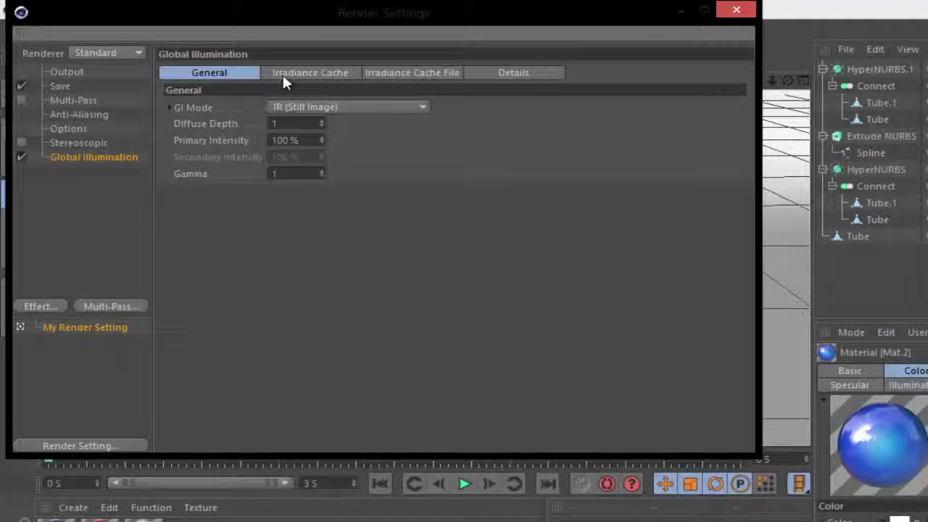
pyautogui.click(69, 73)
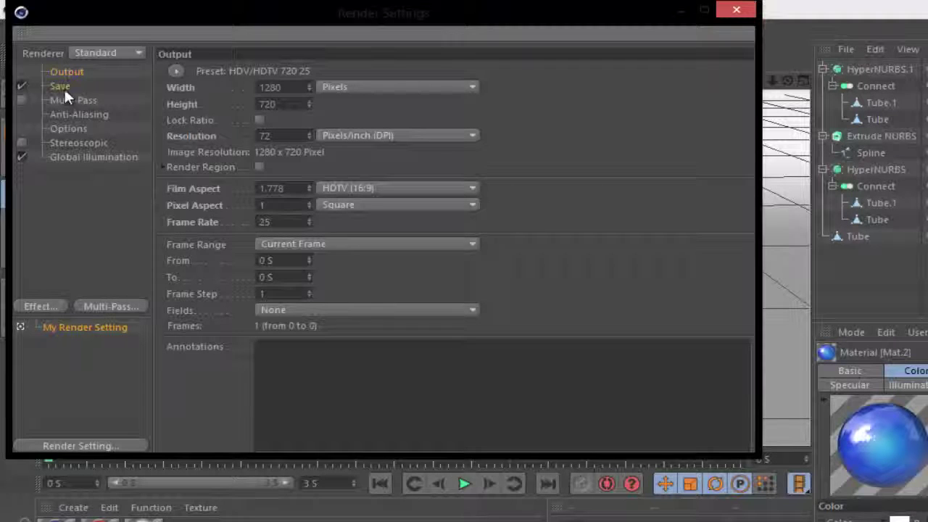
pyautogui.click(60, 88)
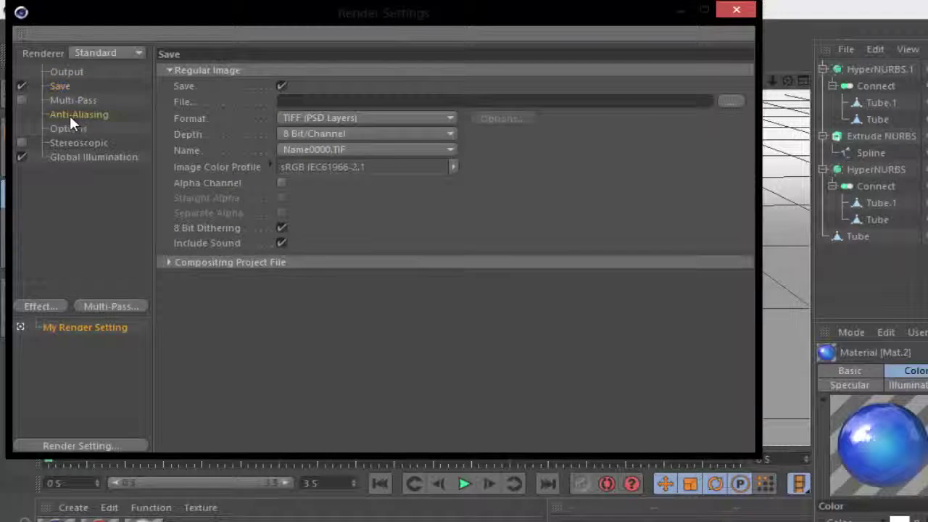
pyautogui.click(76, 116)
pyautogui.click(299, 72)
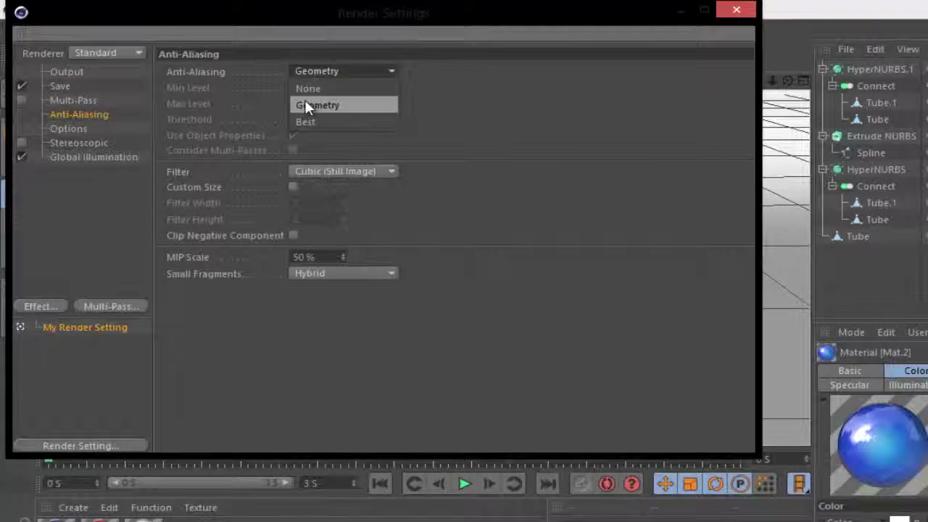
pyautogui.click(313, 123)
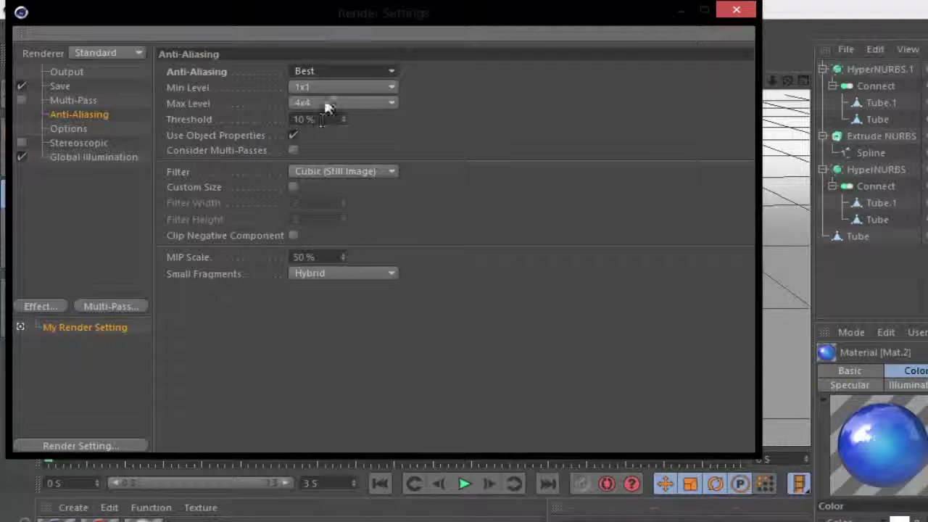
# Set the irradiance cache stochastic samples and record density to Low, then close Render Settings.
pyautogui.click(64, 161)
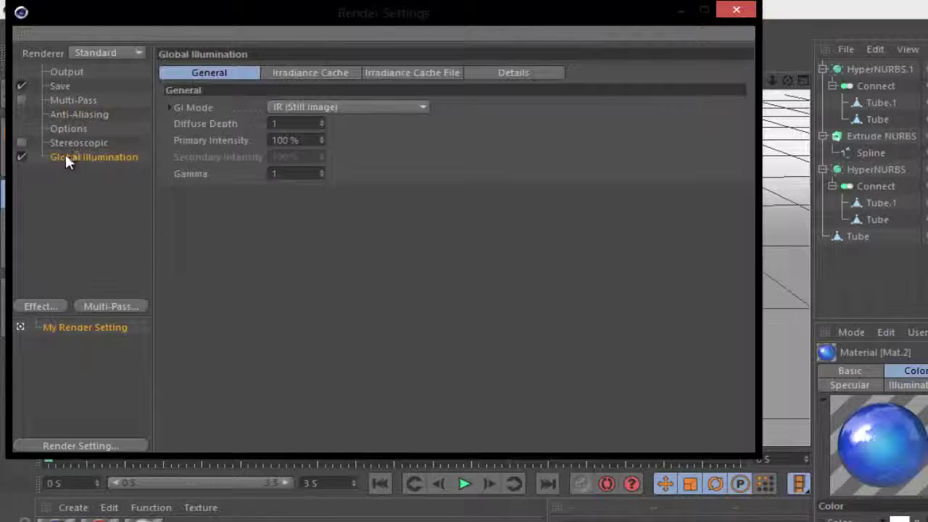
pyautogui.click(312, 76)
pyautogui.click(306, 107)
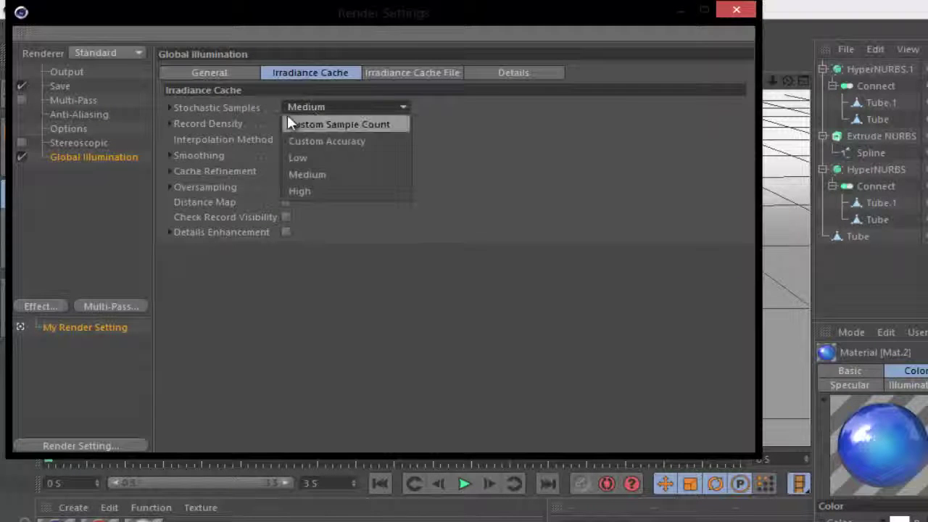
pyautogui.click(303, 160)
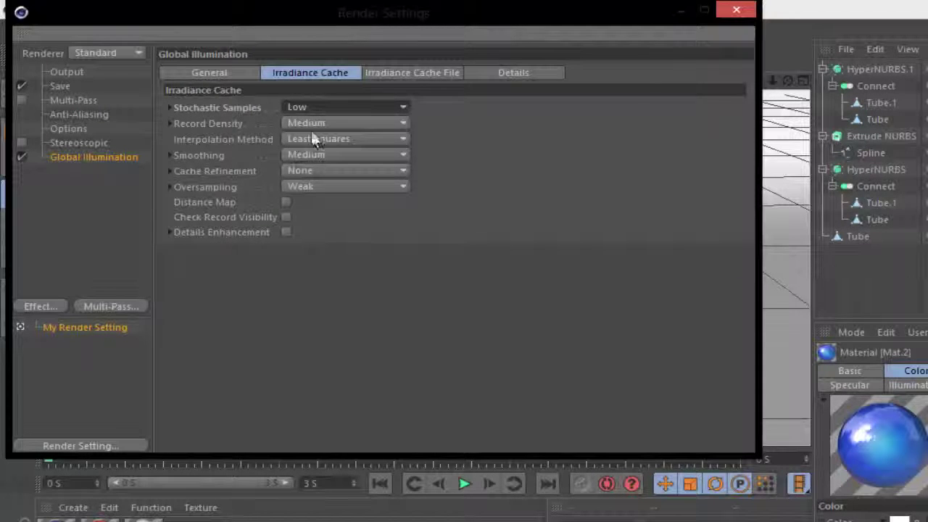
pyautogui.click(314, 124)
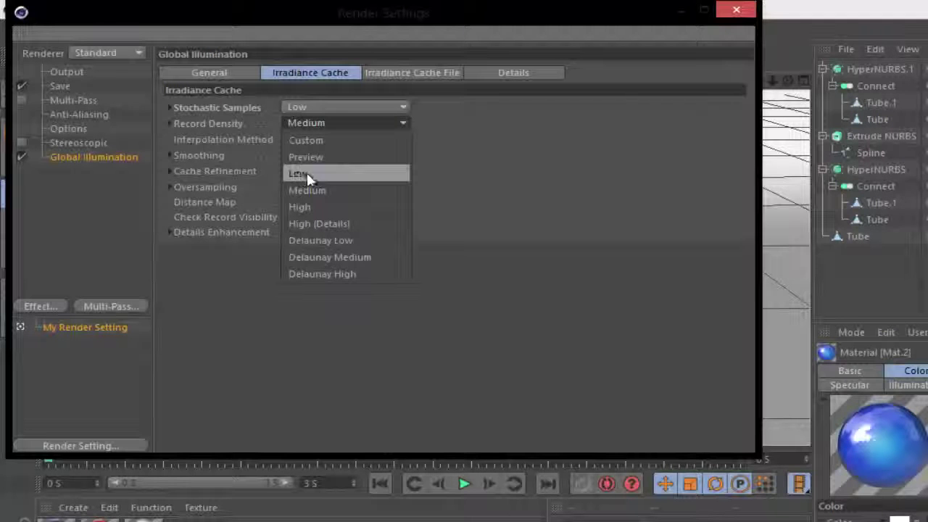
pyautogui.click(304, 174)
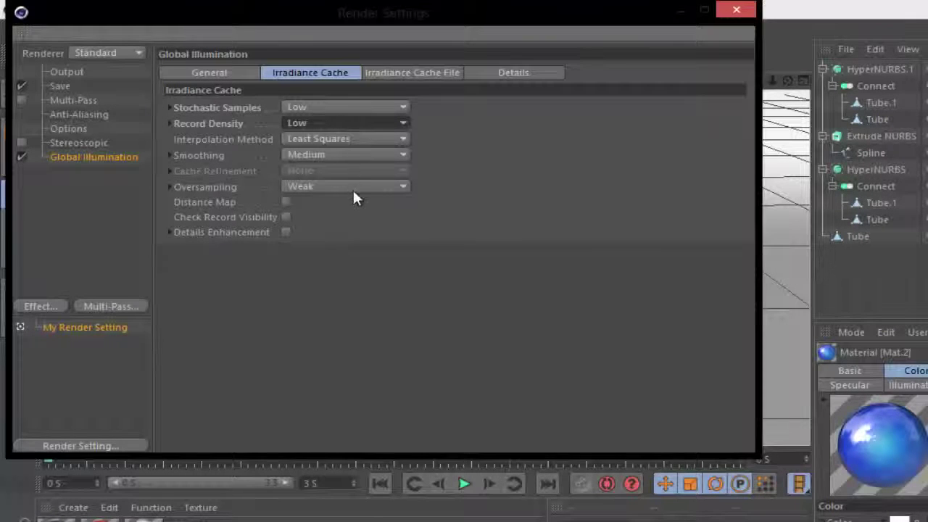
pyautogui.click(734, 12)
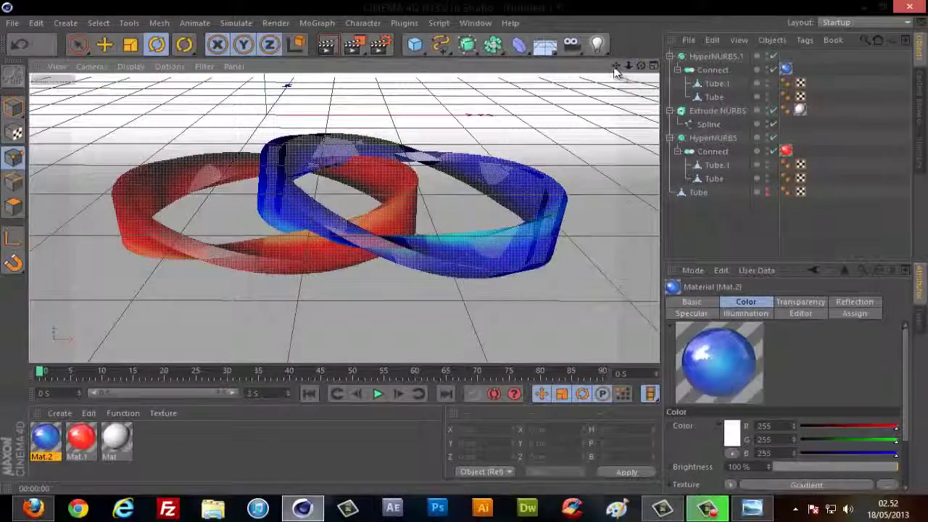
# Create material Mat.3 with the Color channel off and white Luminance enabled.
pyautogui.moveTo(627, 72); pyautogui.dragTo(464, 248)
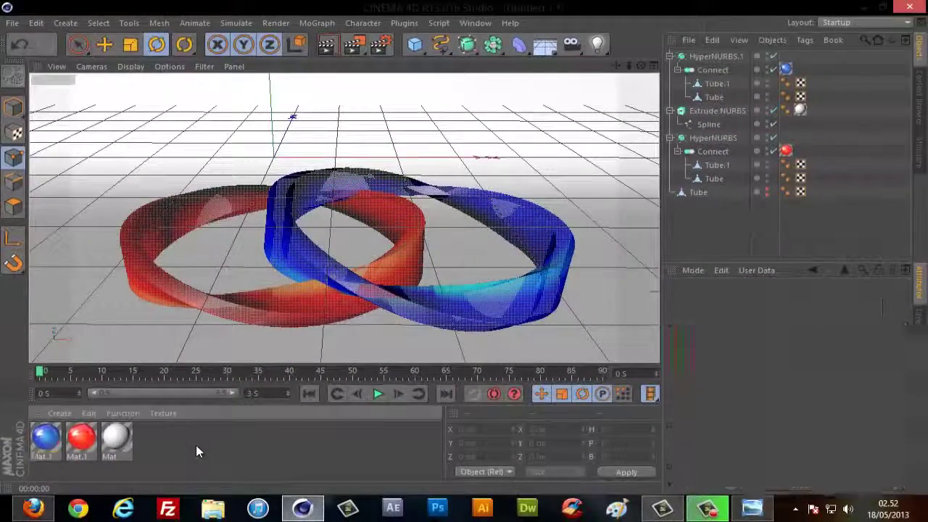
pyautogui.doubleClick(196, 445)
pyautogui.doubleClick(45, 437)
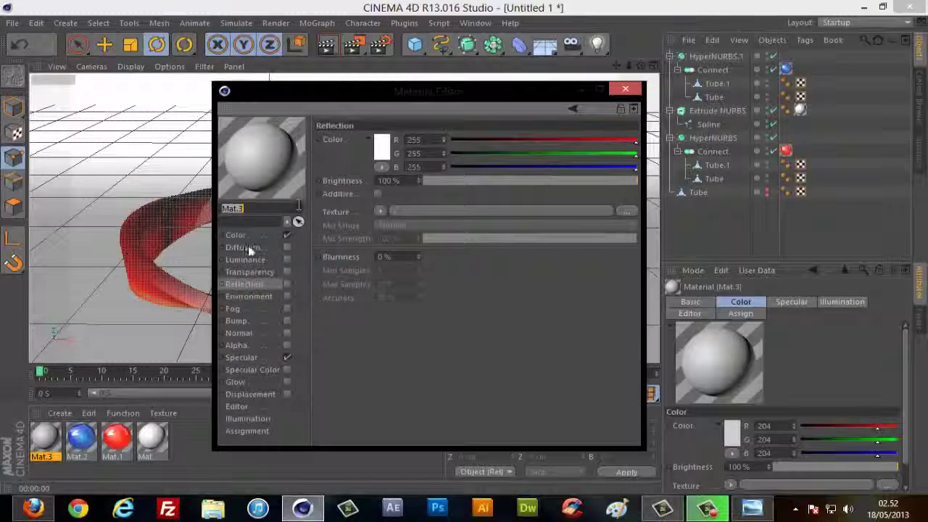
pyautogui.click(287, 235)
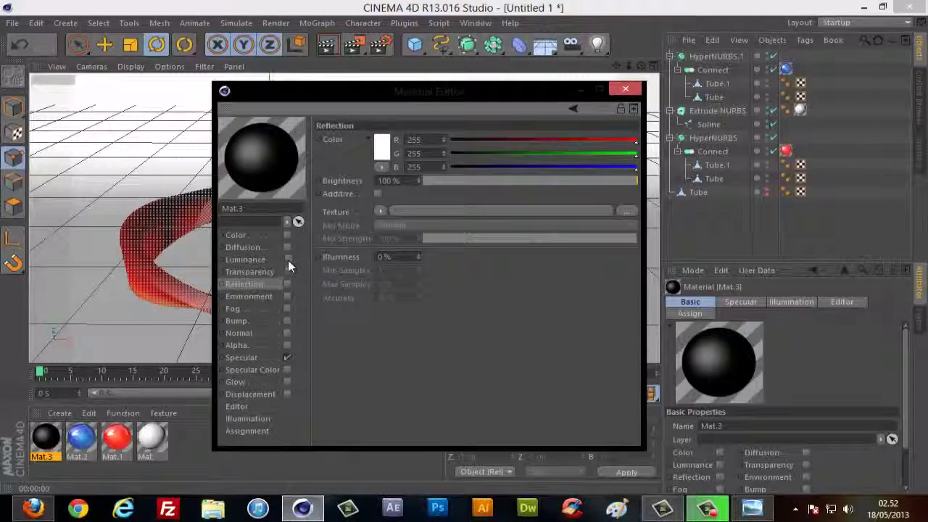
pyautogui.click(287, 260)
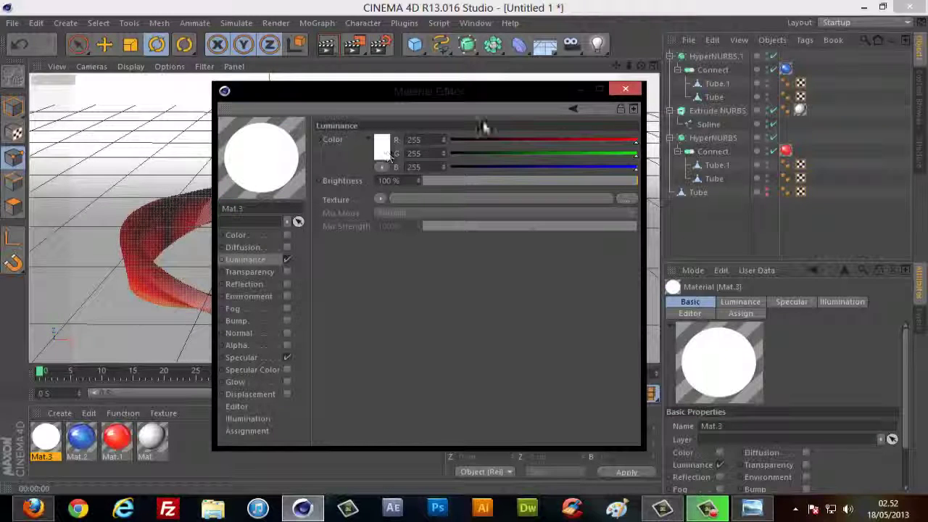
pyautogui.click(625, 89)
pyautogui.scroll(-3, 464, 254)
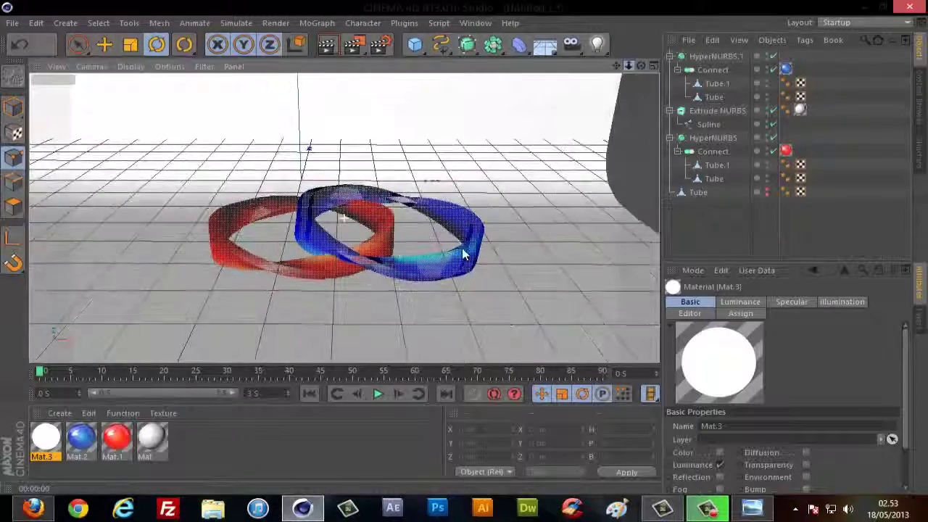
# Add a Torus primitive to the scene from the primitives list.
pyautogui.keyDown('alt'); pyautogui.moveTo(462, 254); pyautogui.dragTo(482, 52); pyautogui.keyUp('alt')
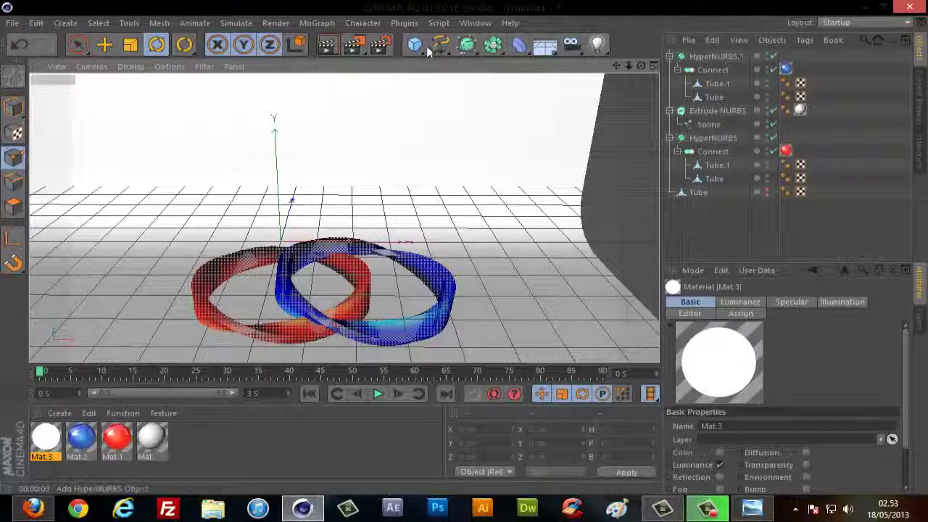
pyautogui.click(493, 46)
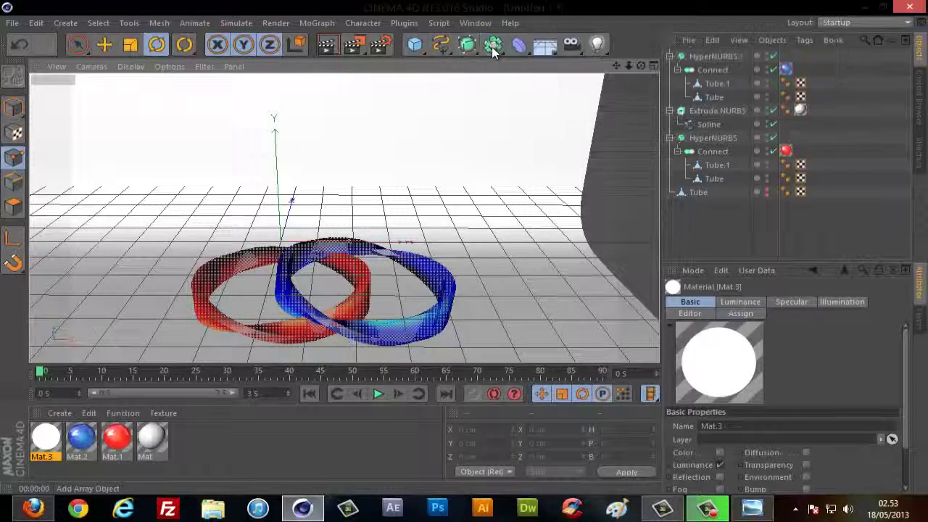
pyautogui.click(414, 45)
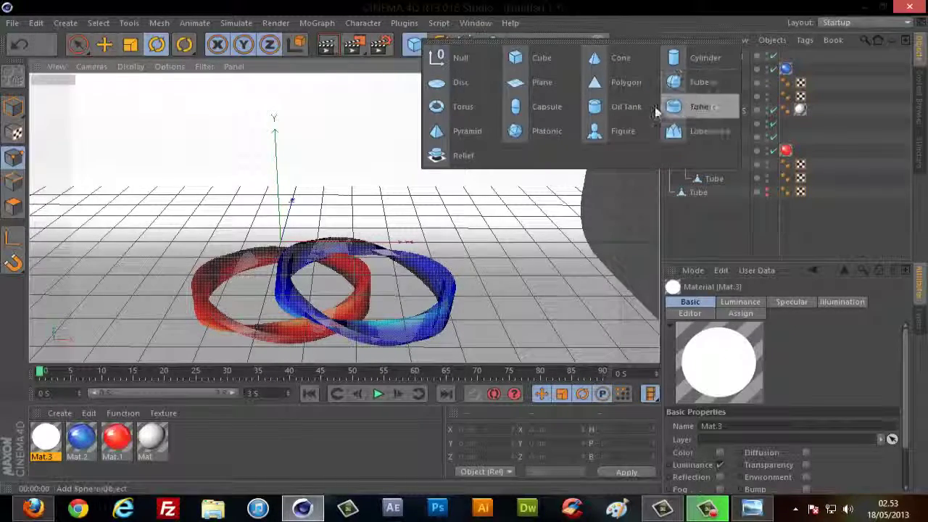
pyautogui.click(457, 106)
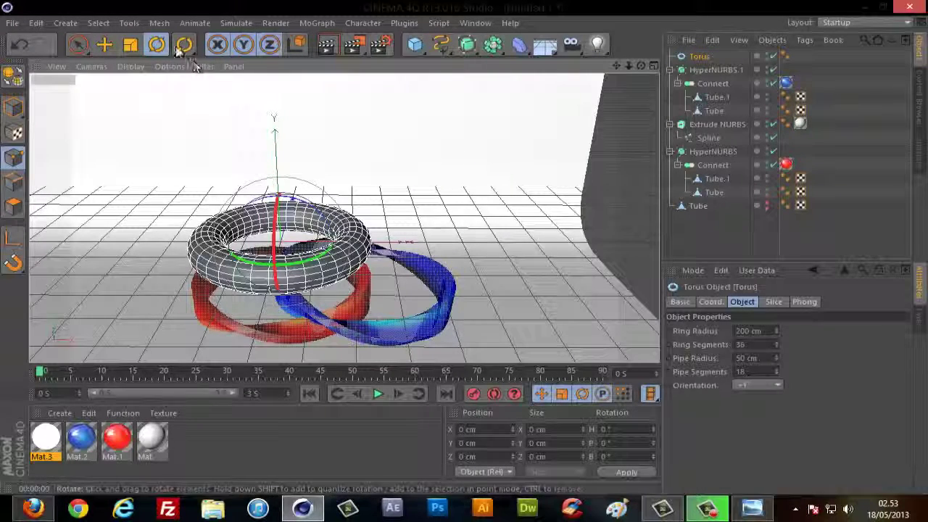
# Move the torus up above the rings and enlarge its ring radius.
pyautogui.click(103, 45)
pyautogui.moveTo(279, 173); pyautogui.dragTo(287, 98)
pyautogui.moveTo(365, 165); pyautogui.dragTo(422, 165)
pyautogui.click(700, 56)
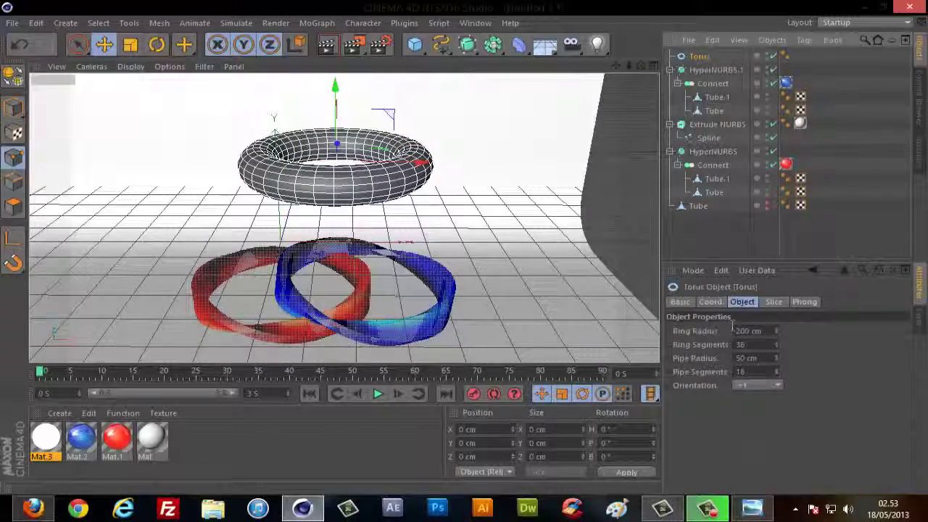
pyautogui.moveTo(777, 332)
pyautogui.mouseDown()
pyautogui.moveTo(775, 376)
pyautogui.moveTo(784, 340)
pyautogui.moveTo(772, 310)
pyautogui.moveTo(776, 353)
pyautogui.moveTo(776, 322)
pyautogui.mouseUp()
# Centre the torus over the rings in the Top view and thicken its pipe radius to 150 cm.
pyautogui.middleClick(365, 270)
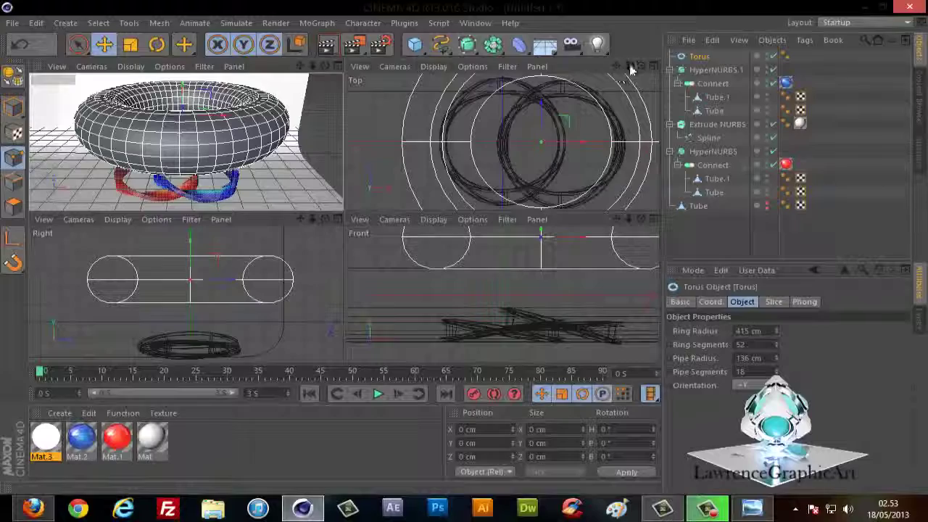
pyautogui.moveTo(630, 67); pyautogui.dragTo(613, 69)
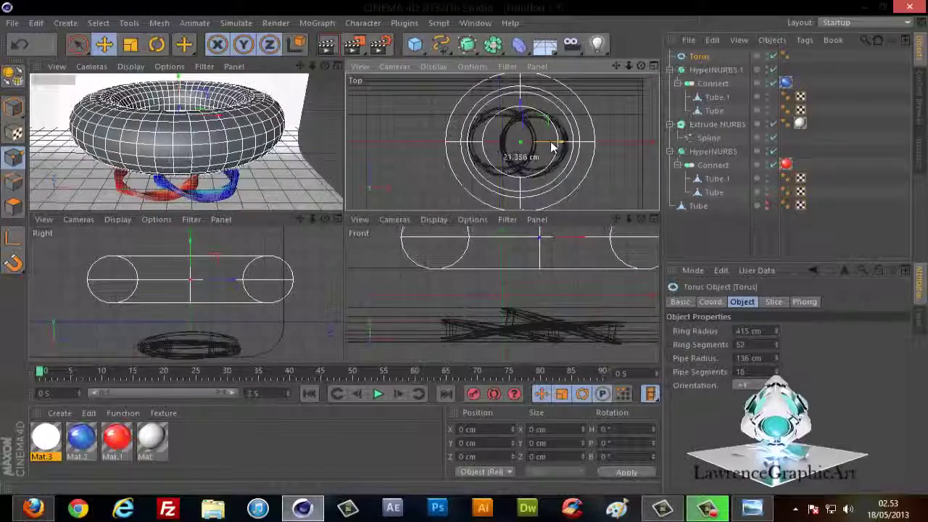
pyautogui.moveTo(551, 147); pyautogui.dragTo(544, 148)
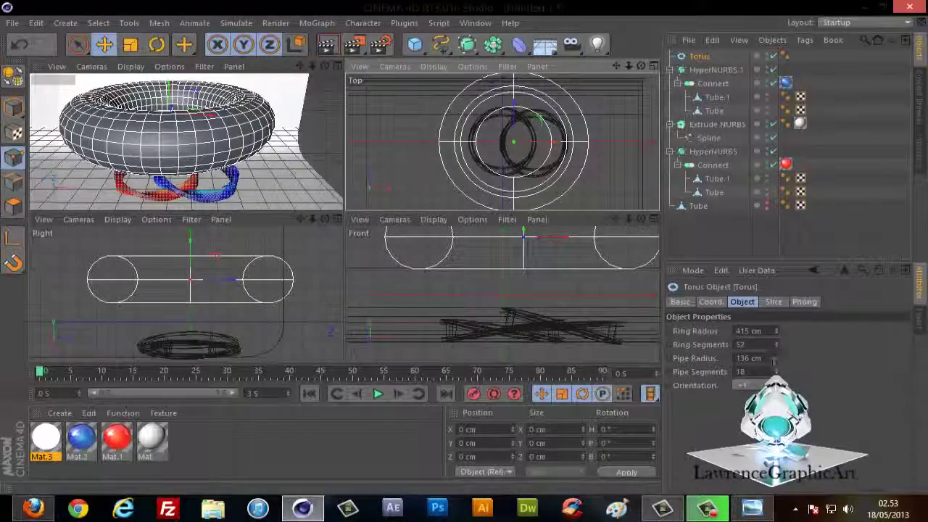
pyautogui.moveTo(774, 358); pyautogui.dragTo(777, 357)
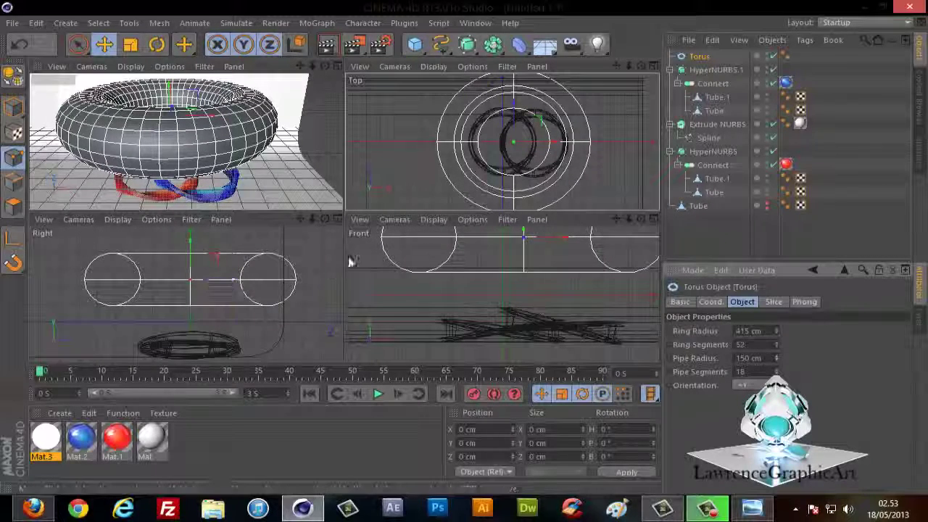
pyautogui.moveTo(551, 145); pyautogui.dragTo(557, 145)
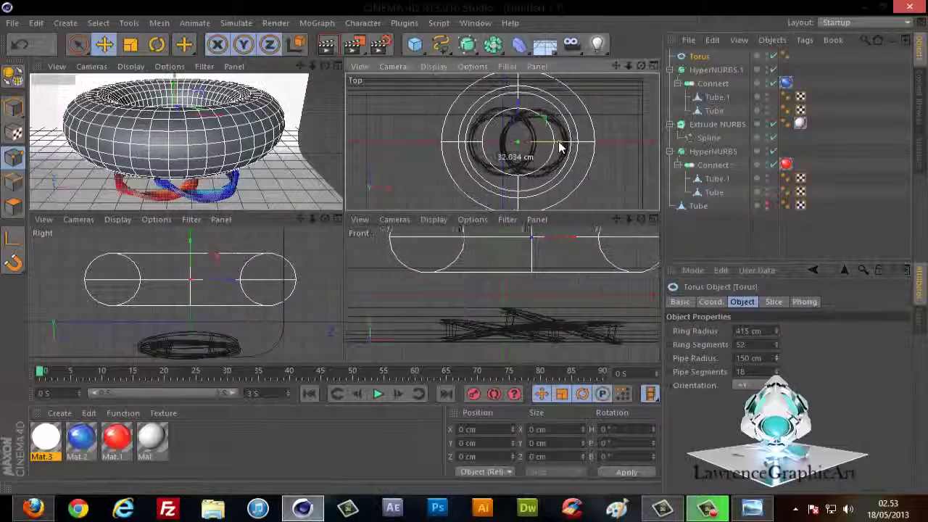
pyautogui.middleClick(223, 133)
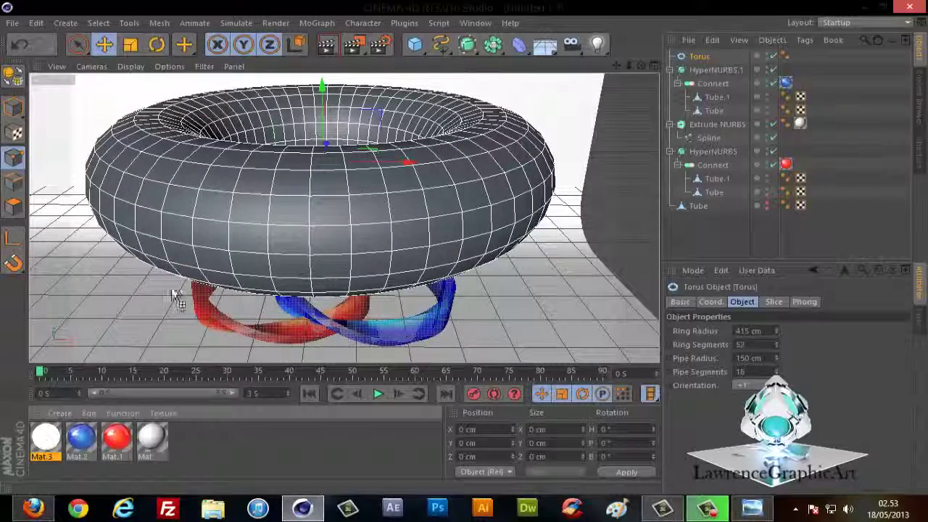
# Orbit the camera to look down on the torus-lit rings and render a preview.
pyautogui.scroll(5, 308, 326)
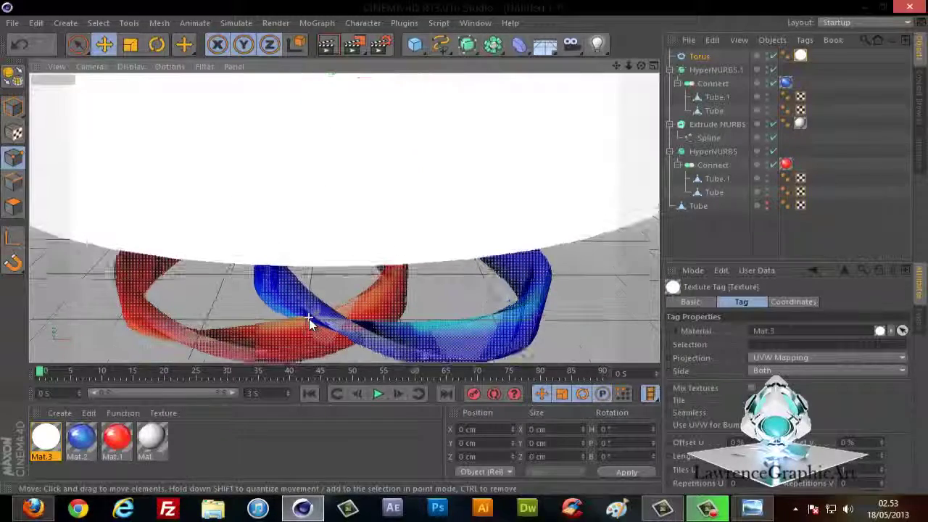
pyautogui.moveTo(641, 66); pyautogui.dragTo(465, 251)
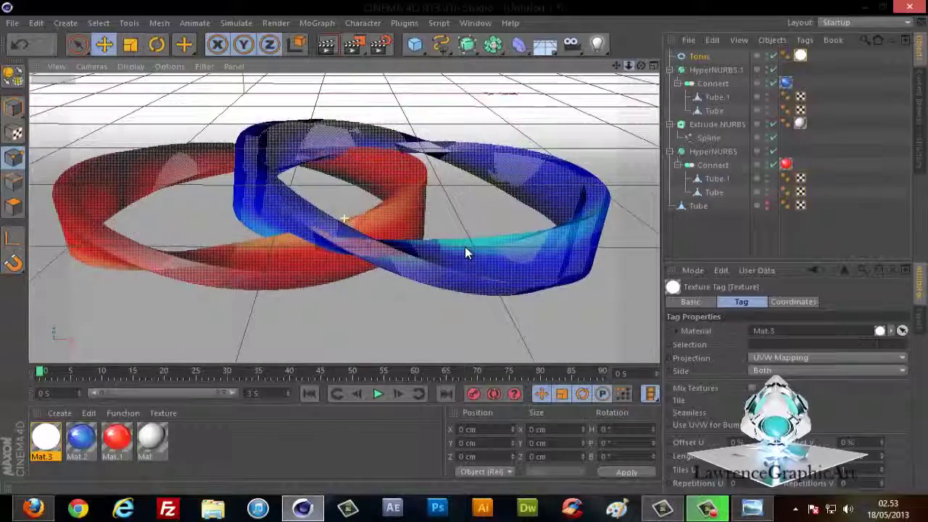
pyautogui.moveTo(465, 252); pyautogui.dragTo(463, 247)
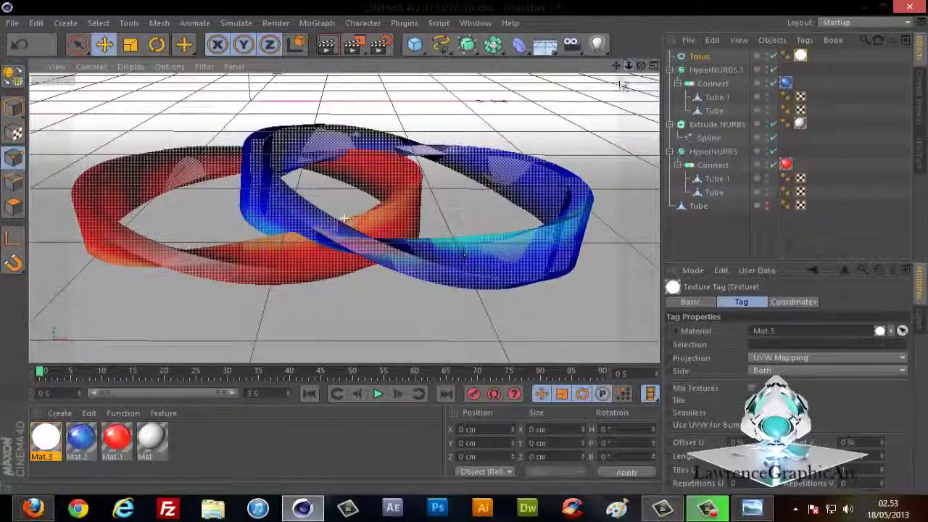
pyautogui.click(326, 44)
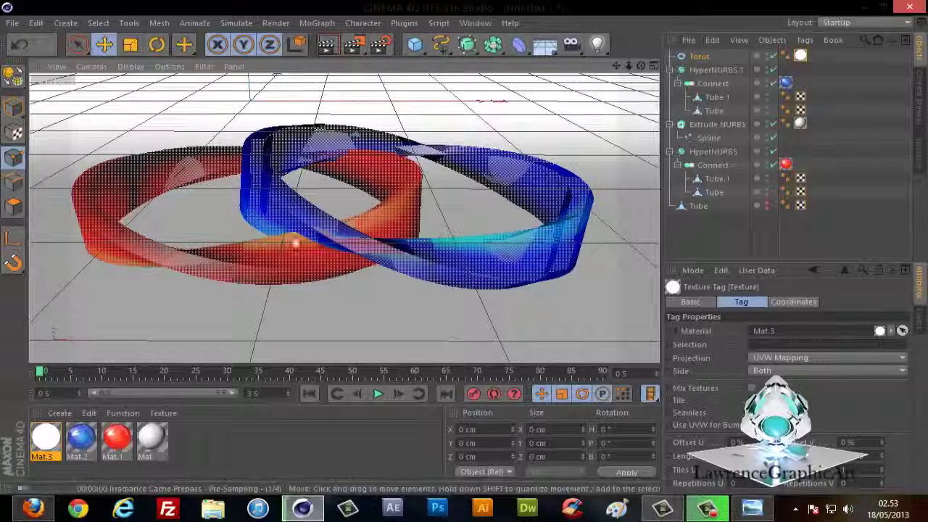